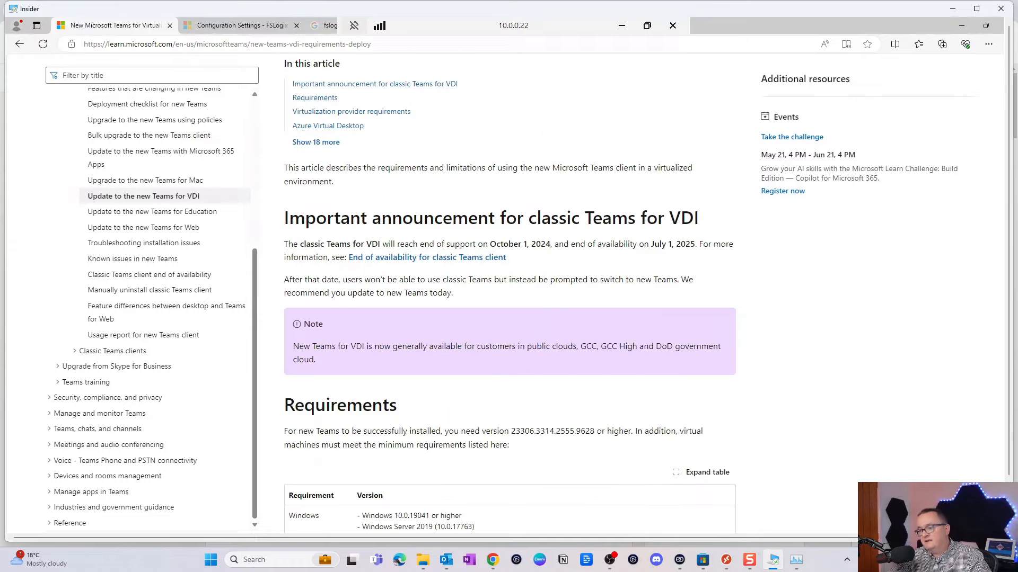
Step: Review the requirements table for installing the new Teams client on virtual machines
{"action": "scroll", "coordinate": [449, 213], "scroll_direction": "down", "scroll_amount": 4}
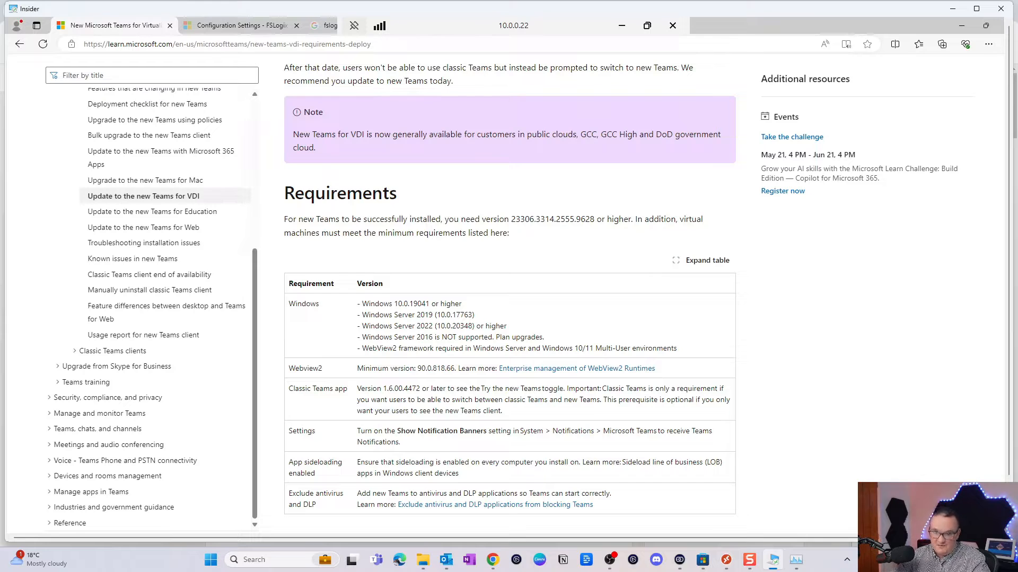
{"action": "scroll", "coordinate": [480, 307], "scroll_direction": "down", "scroll_amount": 1}
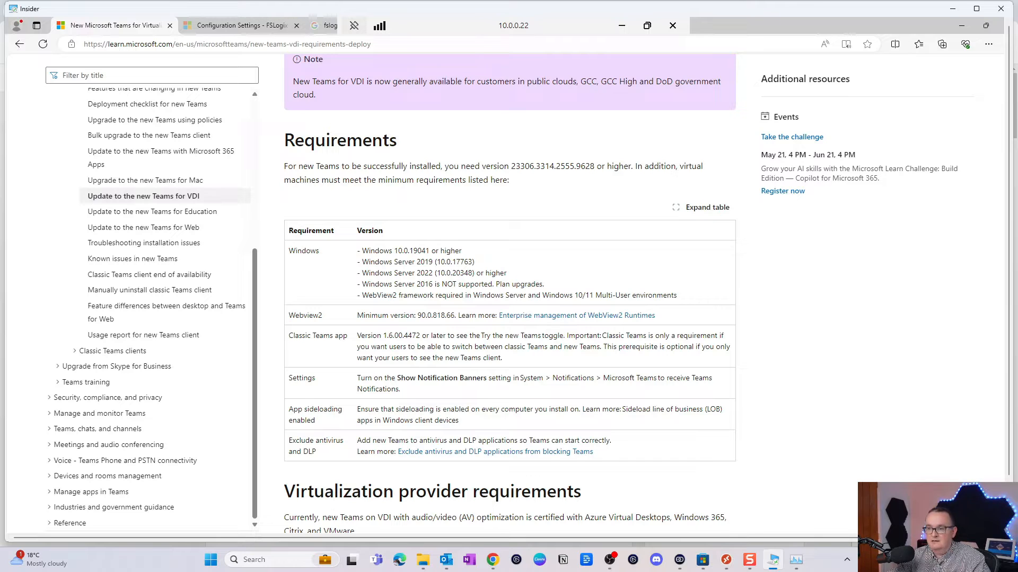
{"action": "scroll", "coordinate": [475, 325], "scroll_direction": "down", "scroll_amount": 1}
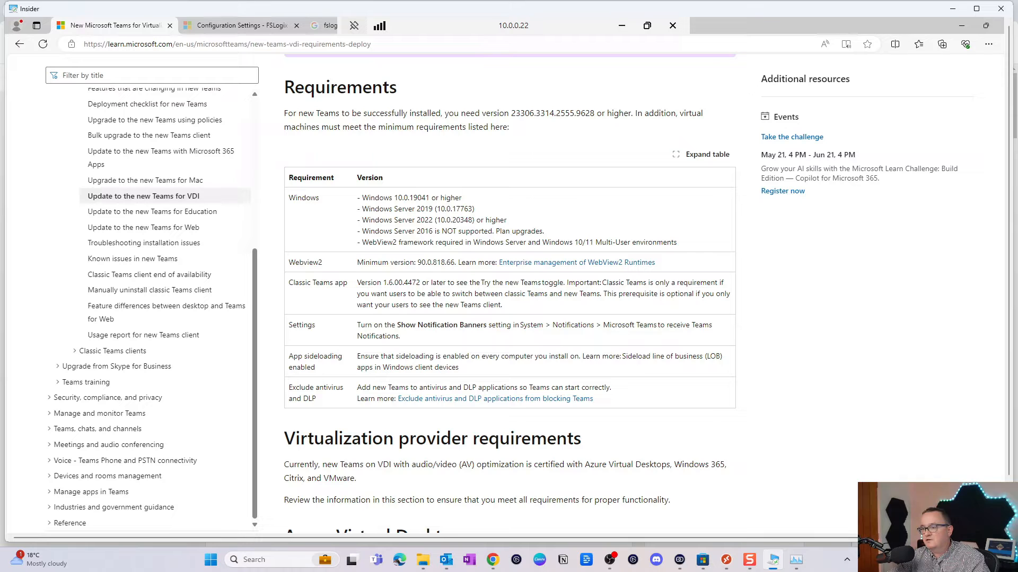
{"action": "scroll", "coordinate": [509, 295], "scroll_direction": "down", "scroll_amount": 1}
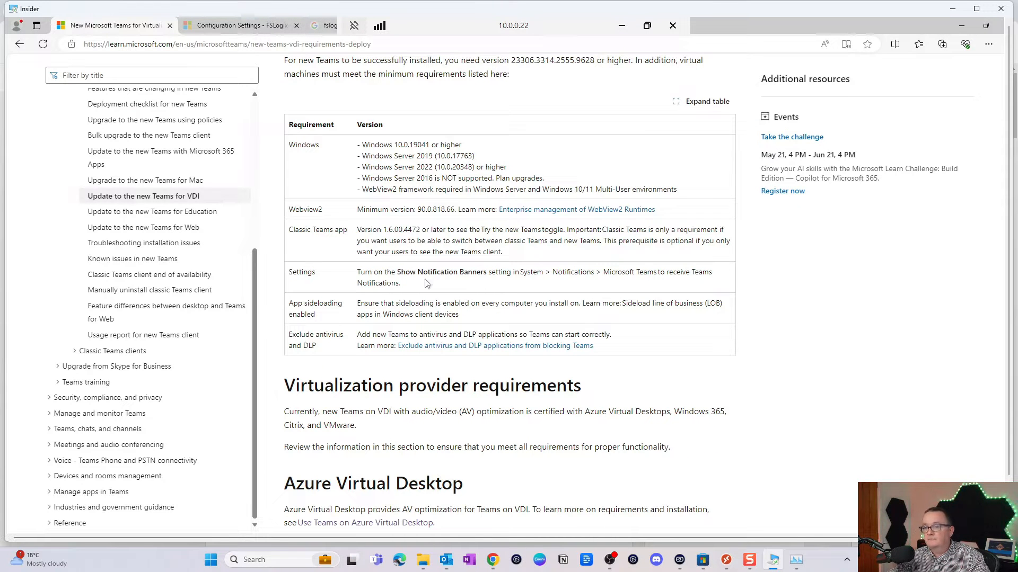
{"action": "scroll", "coordinate": [382, 258], "scroll_direction": "down", "scroll_amount": 1}
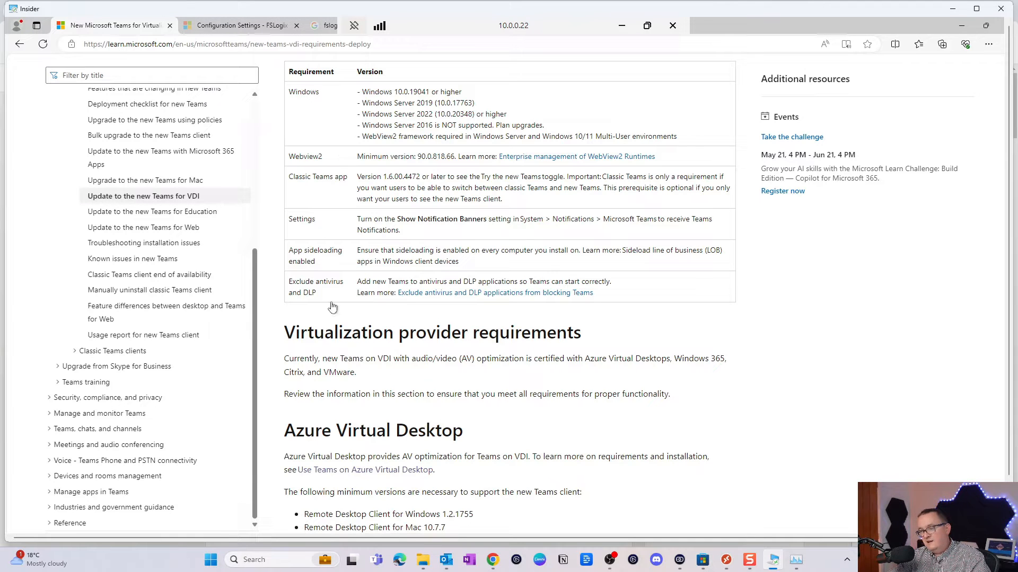
Step: Open the linked article on excluding antivirus and DLP applications from blocking Teams in a new tab and switch to it
{"action": "right_click", "coordinate": [438, 296]}
{"action": "left_click", "coordinate": [459, 304]}
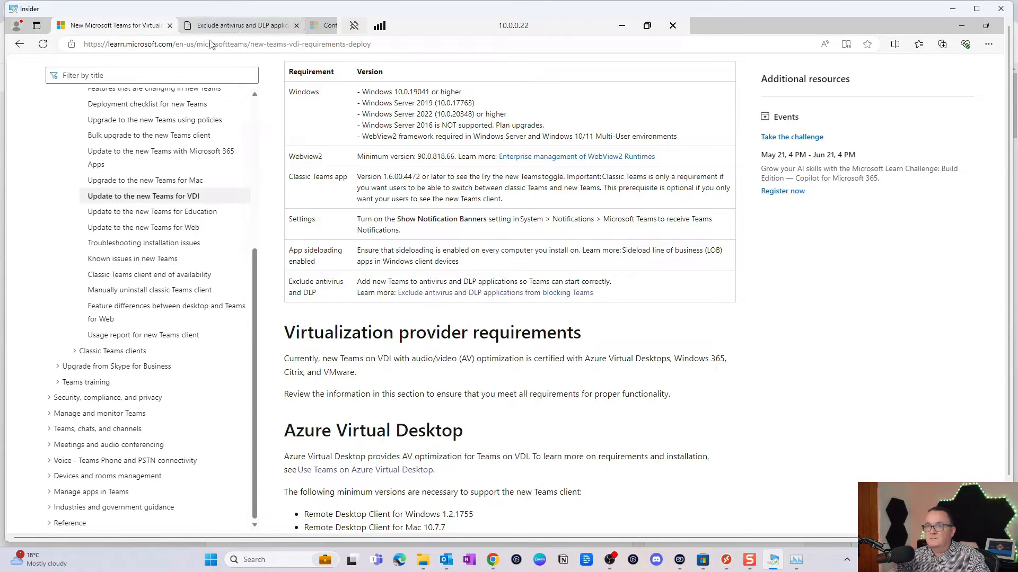
{"action": "key", "text": "ctrl+Tab"}
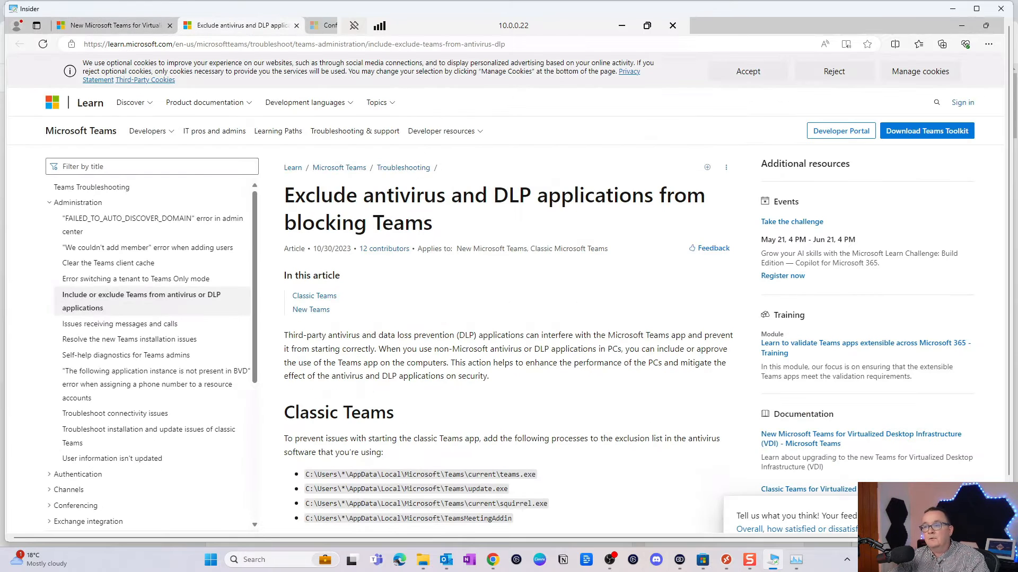
Step: Read the article's New Teams section for the processes to exclude and how to locate the Teams installation folder
{"action": "scroll", "coordinate": [418, 231], "scroll_direction": "down", "scroll_amount": 1}
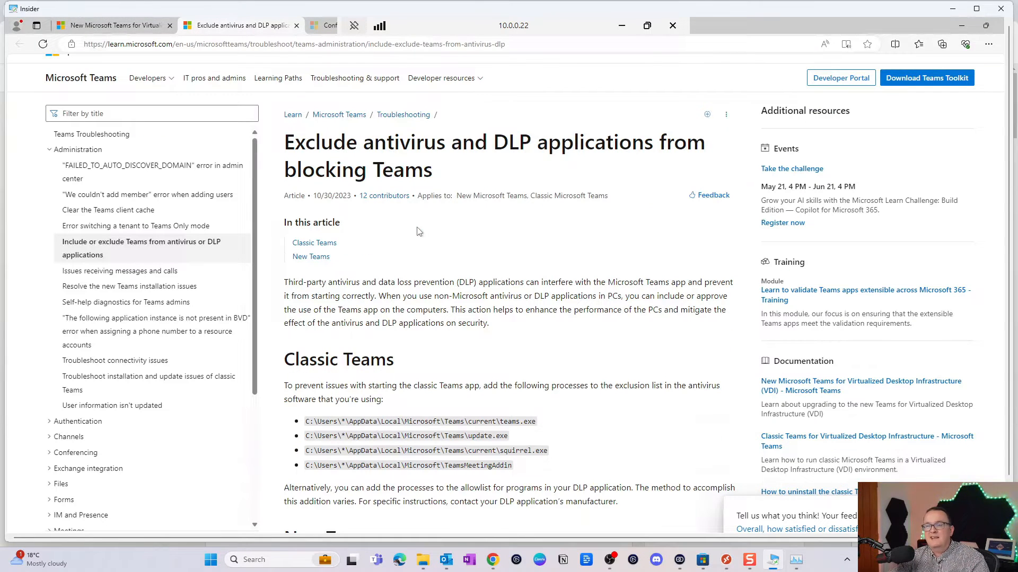
{"action": "scroll", "coordinate": [418, 231], "scroll_direction": "down", "scroll_amount": 2}
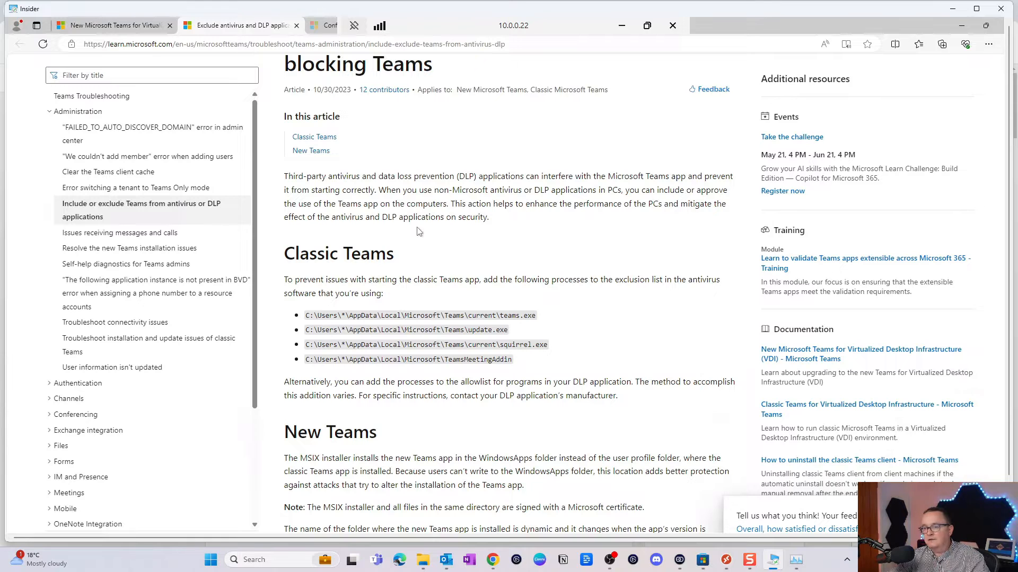
{"action": "scroll", "coordinate": [417, 231], "scroll_direction": "down", "scroll_amount": 4}
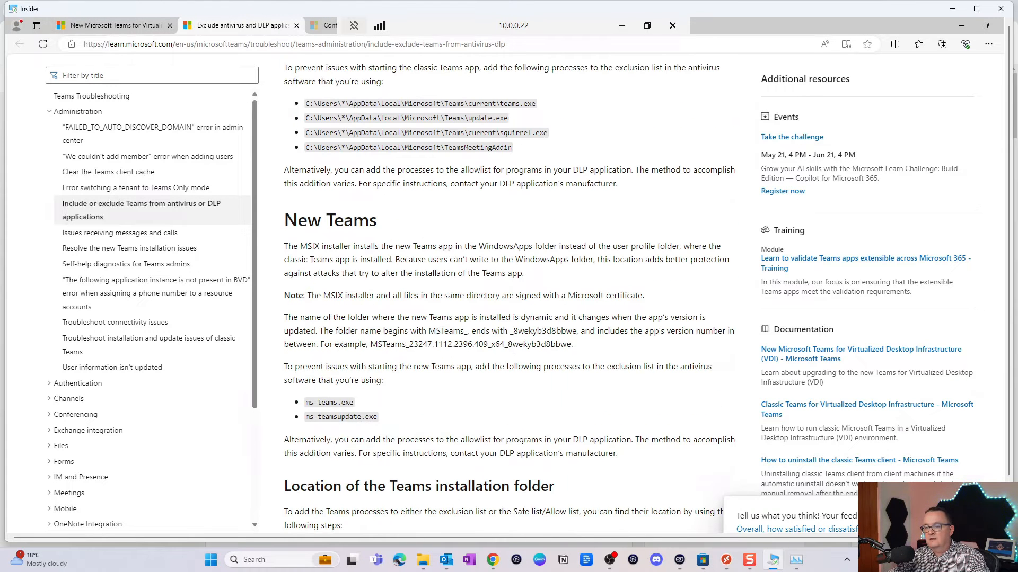
{"action": "left_click_drag", "start_coordinate": [317, 393], "coordinate": [397, 416]}
{"action": "left_click", "coordinate": [398, 416]}
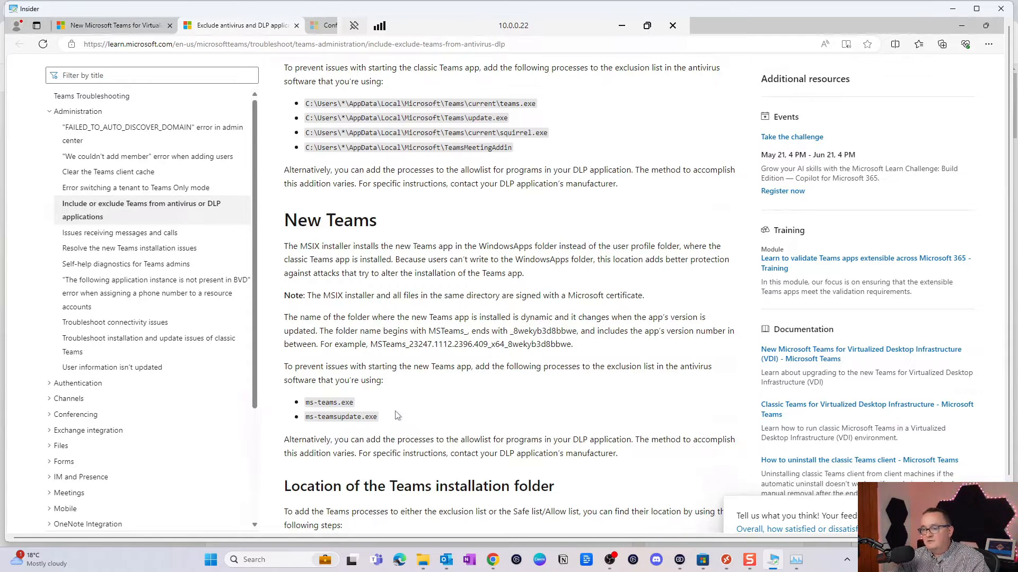
{"action": "scroll", "coordinate": [397, 415], "scroll_direction": "down", "scroll_amount": 2}
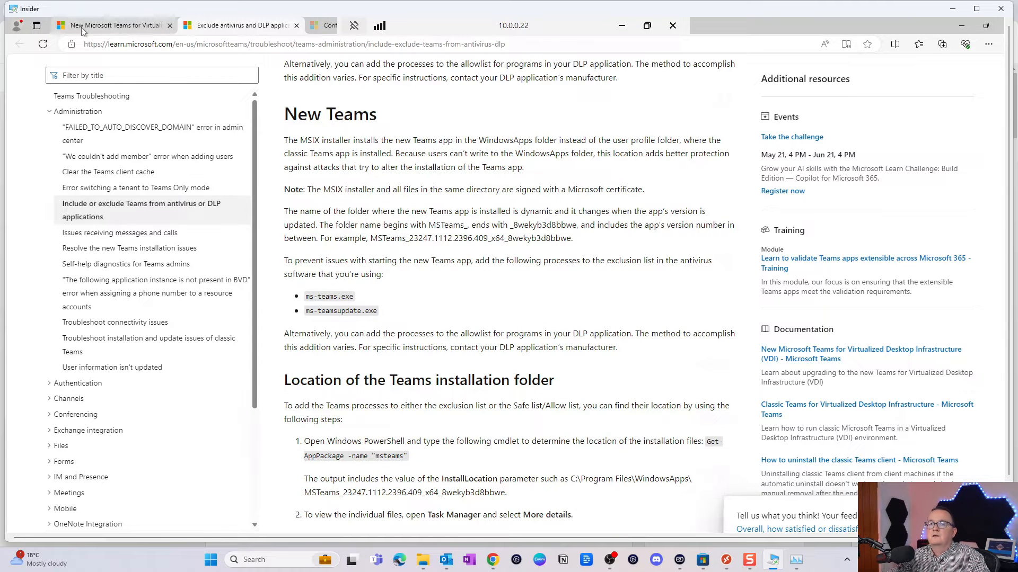
{"action": "scroll", "coordinate": [562, 379], "scroll_direction": "down", "scroll_amount": 3}
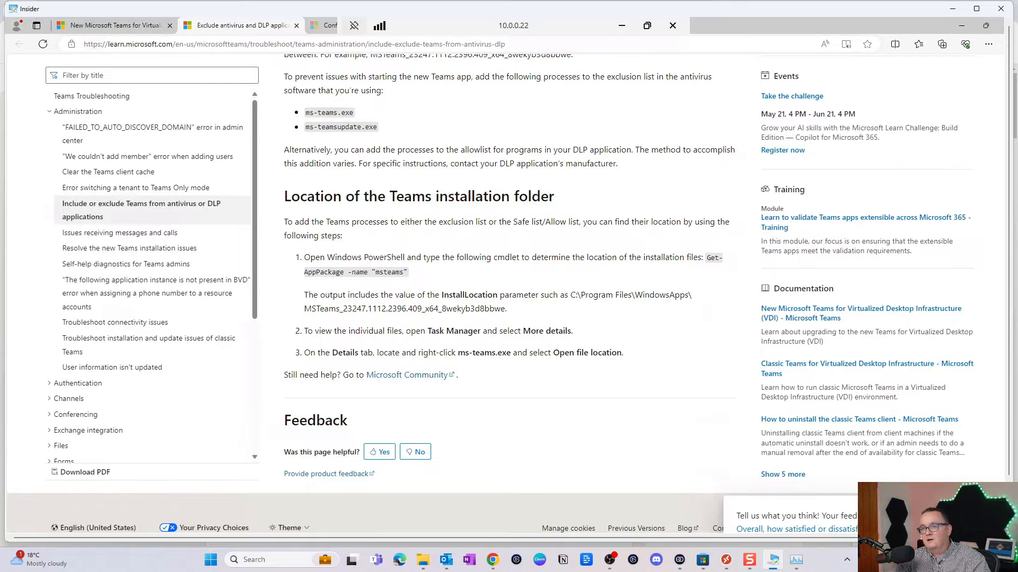
{"action": "scroll", "coordinate": [357, 161], "scroll_direction": "up", "scroll_amount": 1}
{"action": "left_click_drag", "start_coordinate": [310, 144], "coordinate": [449, 190]}
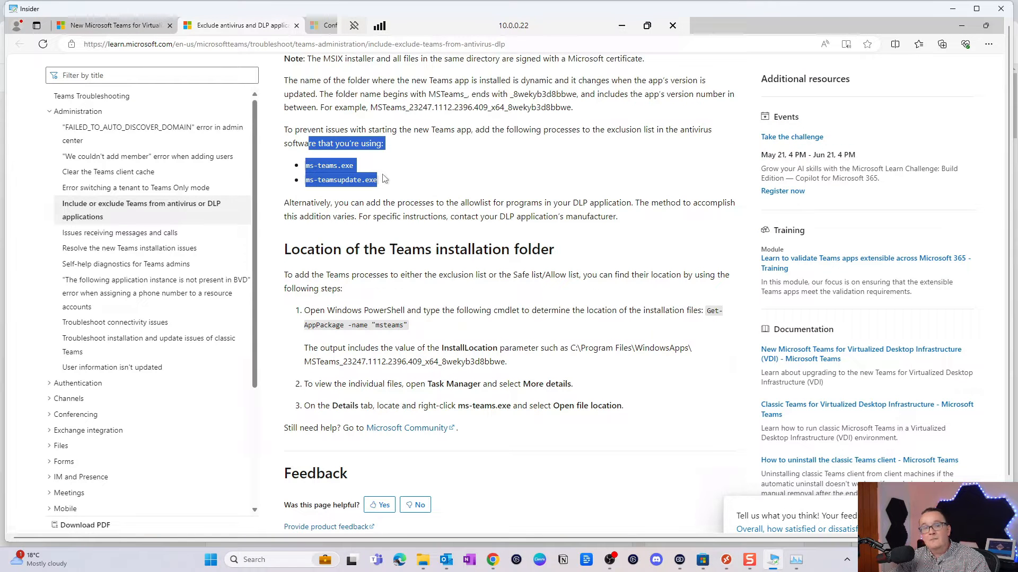
Step: Return to the new Teams for VDI article and check the minimum client versions for Azure Virtual Desktop
{"action": "left_click", "coordinate": [88, 26]}
{"action": "scroll", "coordinate": [513, 216], "scroll_direction": "down", "scroll_amount": 2}
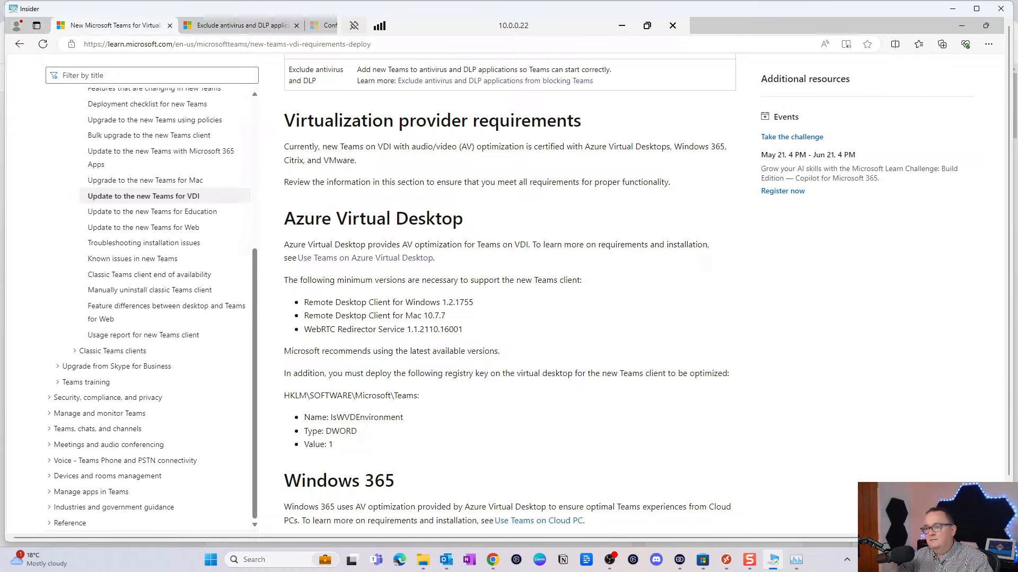
{"action": "left_click_drag", "start_coordinate": [378, 302], "coordinate": [473, 302]}
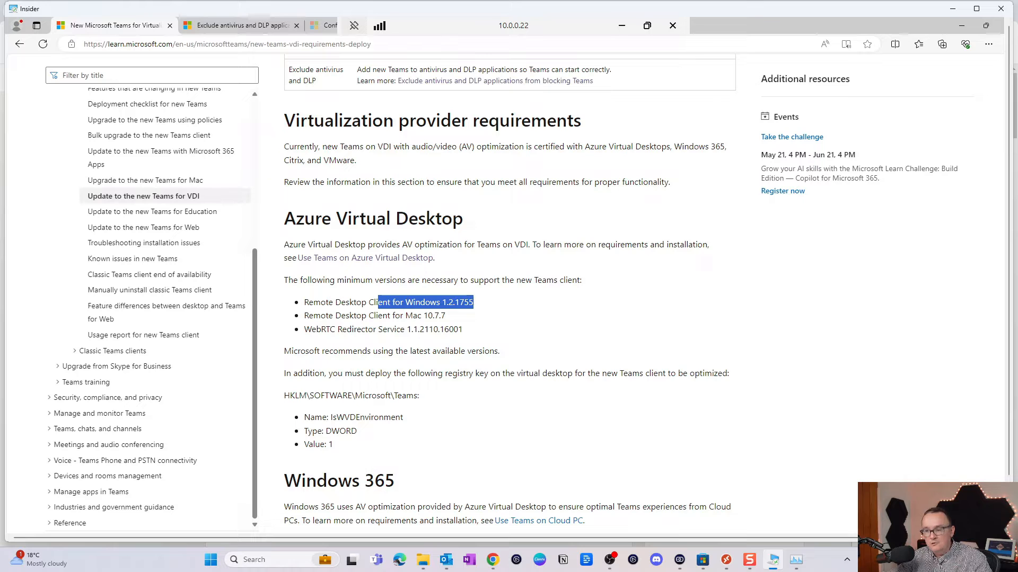
{"action": "left_click", "coordinate": [505, 309]}
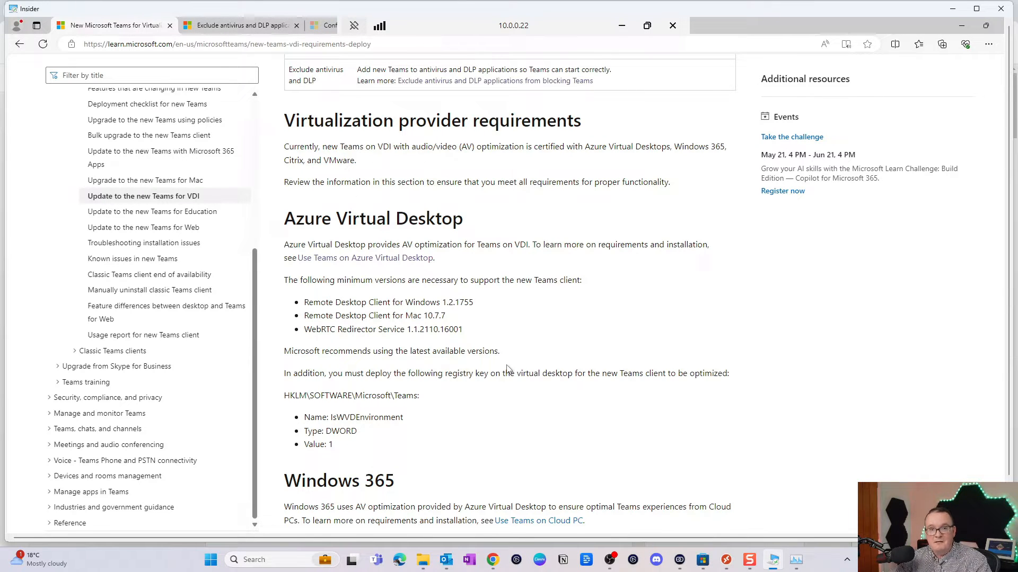
{"action": "scroll", "coordinate": [507, 370], "scroll_direction": "down", "scroll_amount": 1}
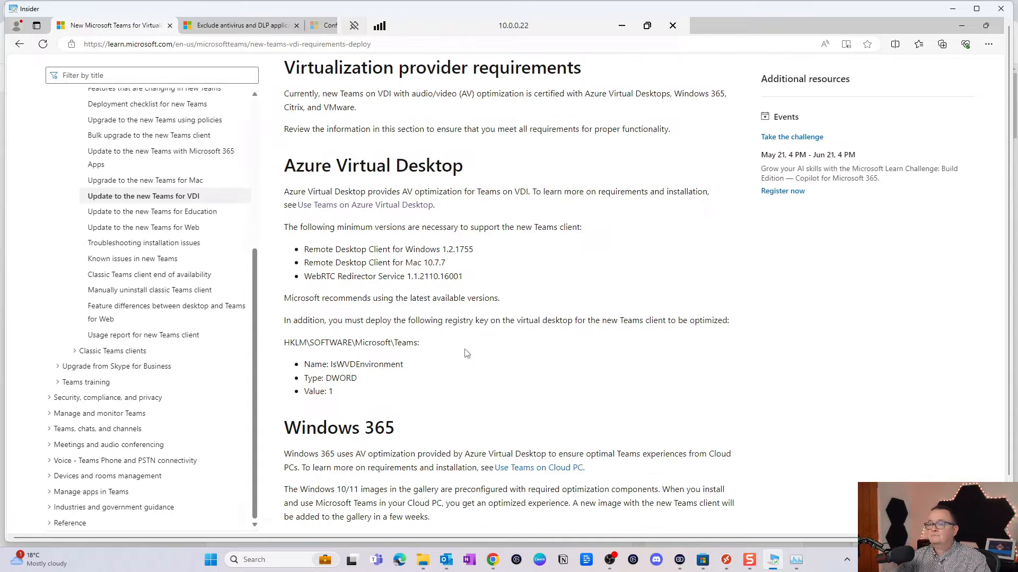
Step: Examine the registry key required under Azure Virtual Desktop for new Teams optimization, including its path, name, type and value
{"action": "left_click_drag", "start_coordinate": [307, 298], "coordinate": [626, 373]}
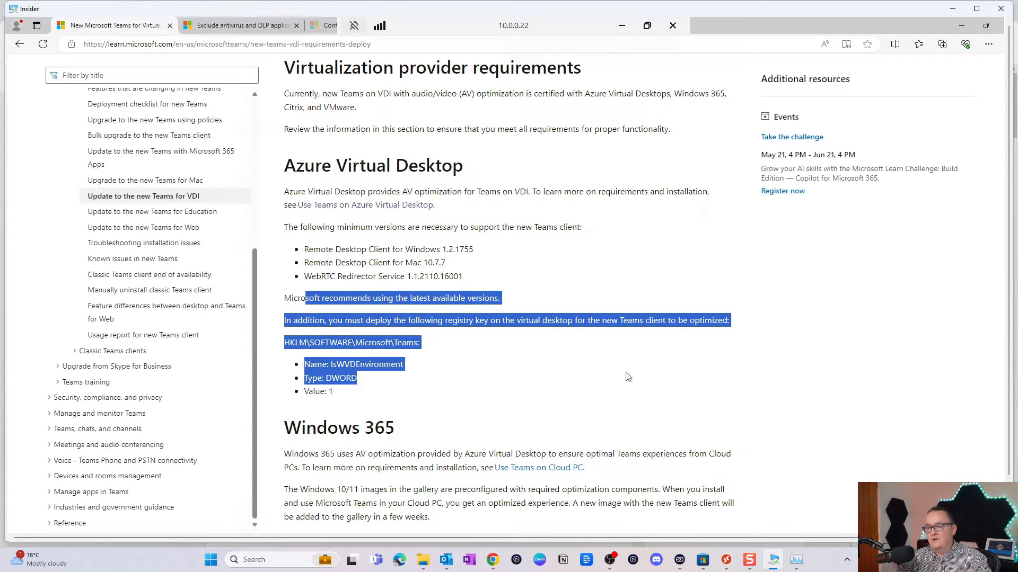
{"action": "left_click", "coordinate": [414, 347]}
{"action": "left_click_drag", "start_coordinate": [347, 344], "coordinate": [412, 365]}
{"action": "left_click", "coordinate": [339, 353]}
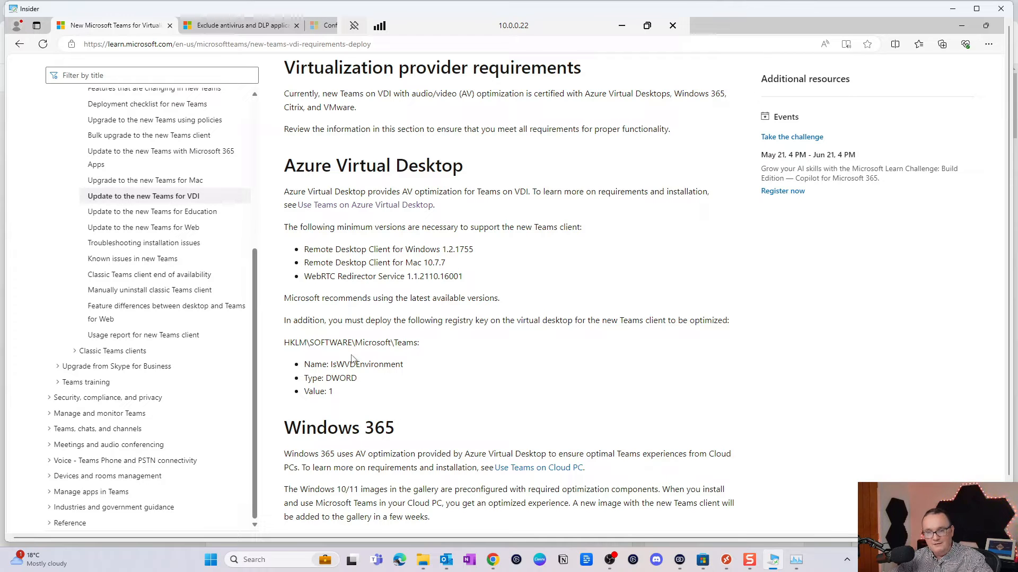
{"action": "left_click_drag", "start_coordinate": [314, 346], "coordinate": [371, 378]}
{"action": "left_click", "coordinate": [391, 382]}
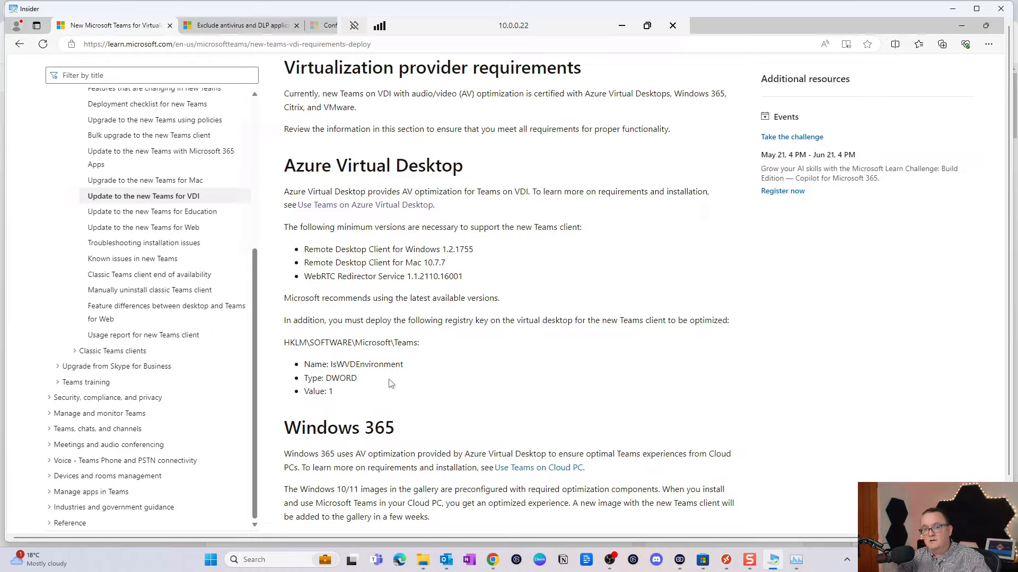
{"action": "left_click_drag", "start_coordinate": [338, 343], "coordinate": [411, 373]}
{"action": "left_click", "coordinate": [388, 371]}
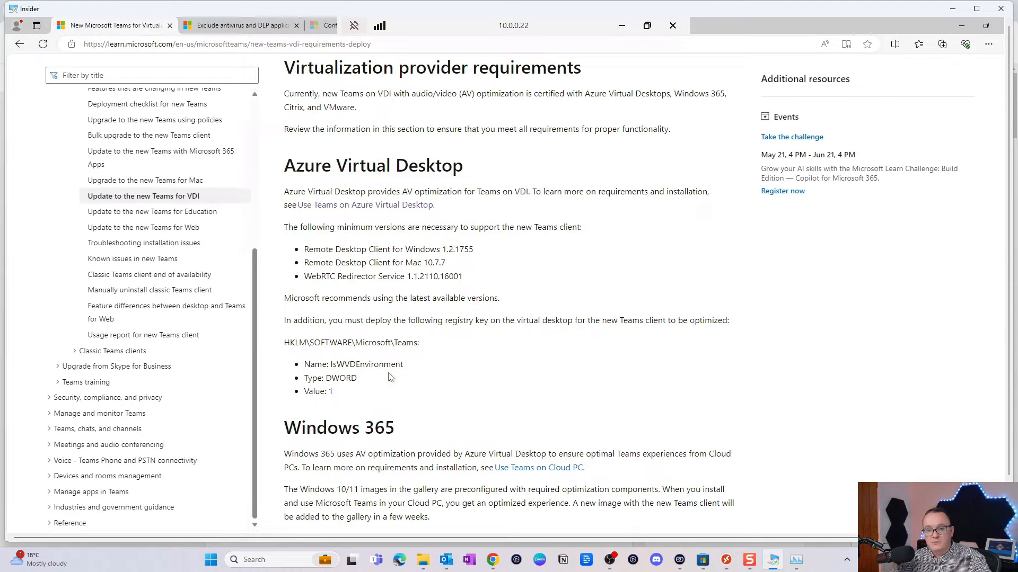
Step: Review the Windows 365 section's custom image guidance, minimum client versions and registry key requirement
{"action": "scroll", "coordinate": [411, 333], "scroll_direction": "down", "scroll_amount": 4}
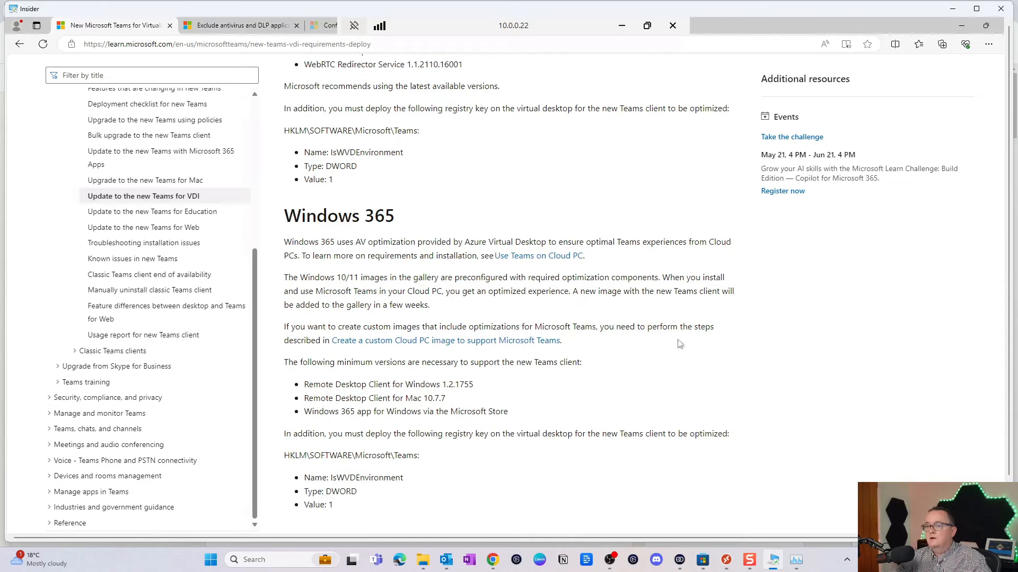
{"action": "scroll", "coordinate": [509, 286], "scroll_direction": "up", "scroll_amount": 2}
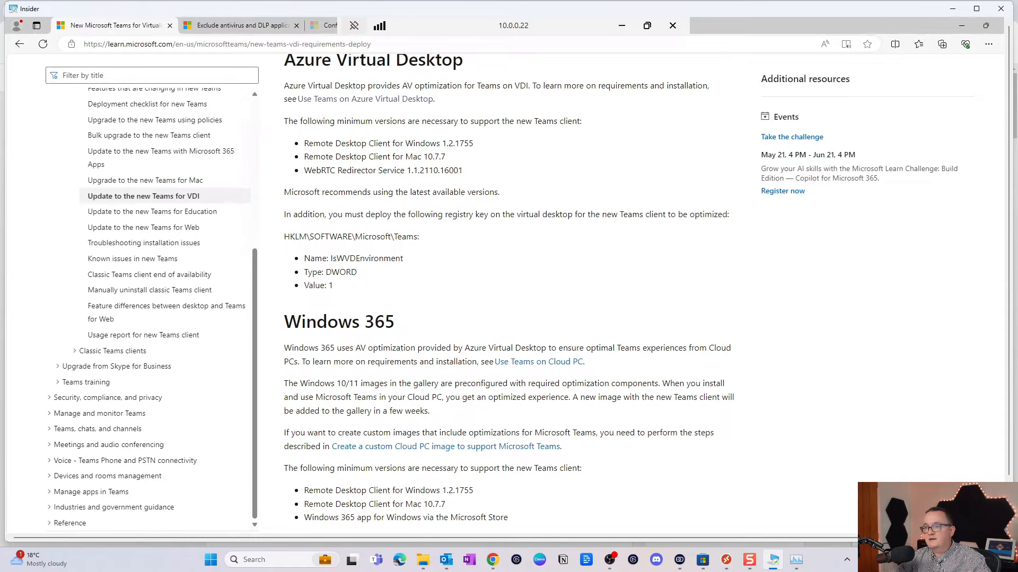
{"action": "scroll", "coordinate": [459, 371], "scroll_direction": "down", "scroll_amount": 2}
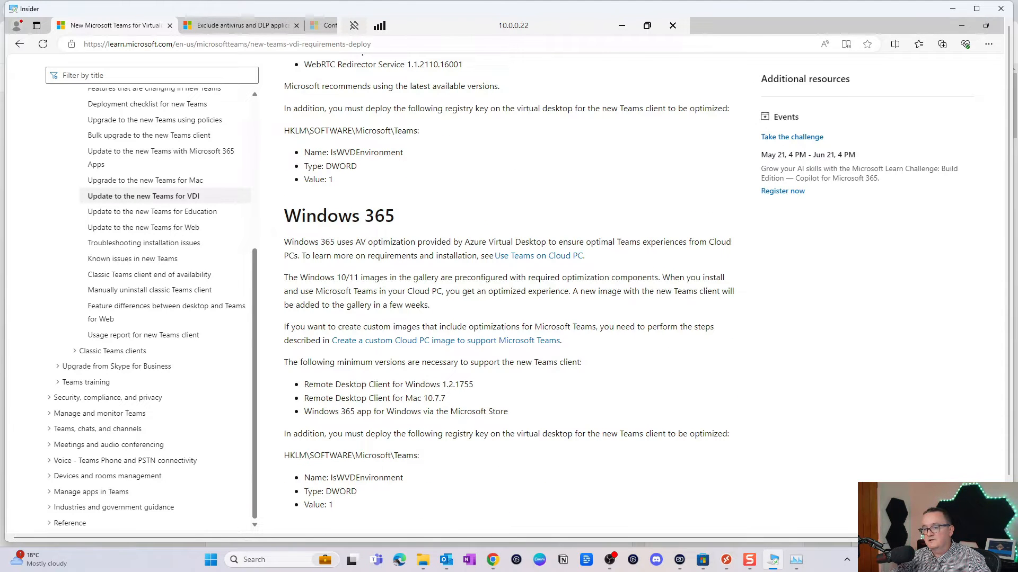
{"action": "scroll", "coordinate": [457, 385], "scroll_direction": "up", "scroll_amount": 2}
{"action": "scroll", "coordinate": [407, 345], "scroll_direction": "down", "scroll_amount": 2}
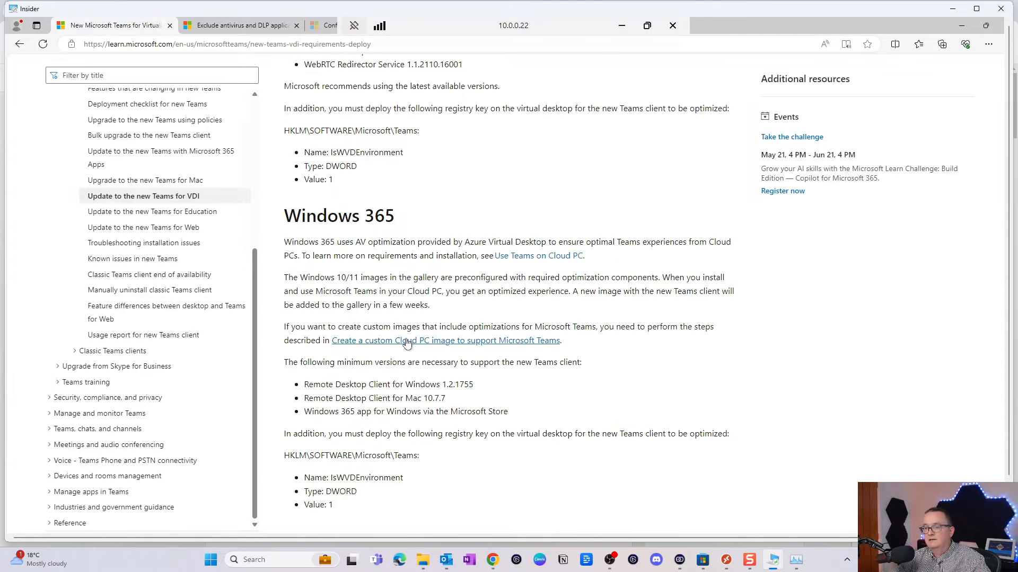
{"action": "scroll", "coordinate": [407, 345], "scroll_direction": "down", "scroll_amount": 2}
{"action": "left_click_drag", "start_coordinate": [338, 349], "coordinate": [362, 349]}
{"action": "left_click_drag", "start_coordinate": [442, 371], "coordinate": [441, 372]}
{"action": "left_click", "coordinate": [384, 364]}
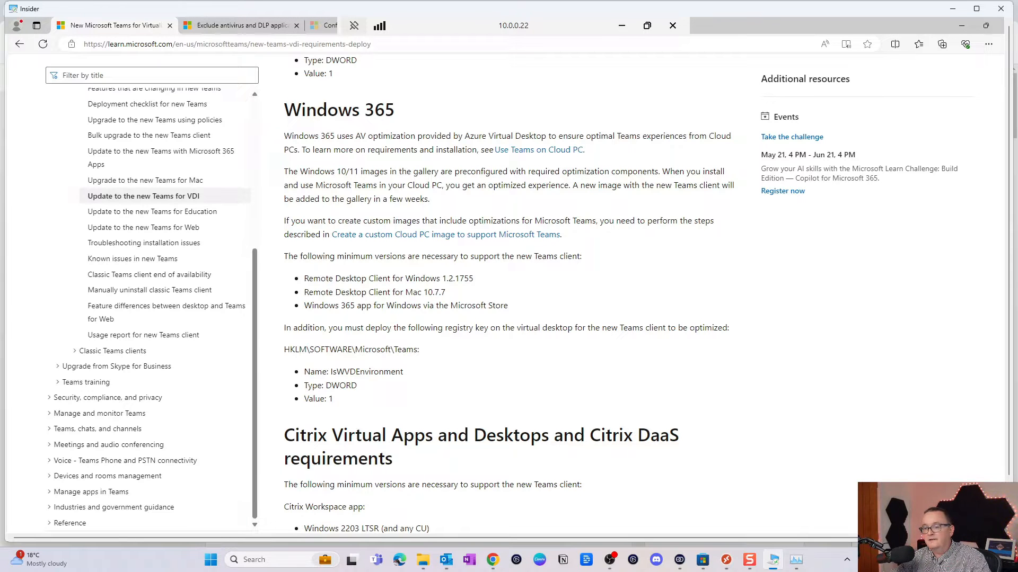
Step: Skim past the Citrix and VMware requirements and read the deployment notes on the bootstrapper version and required KB patches
{"action": "scroll", "coordinate": [518, 198], "scroll_direction": "down", "scroll_amount": 13}
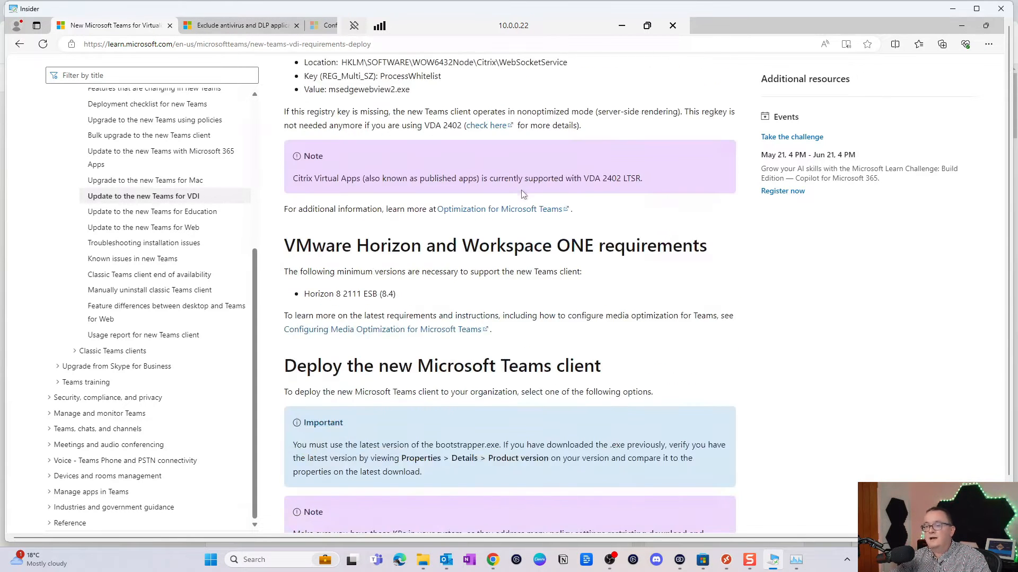
{"action": "scroll", "coordinate": [522, 197], "scroll_direction": "down", "scroll_amount": 3}
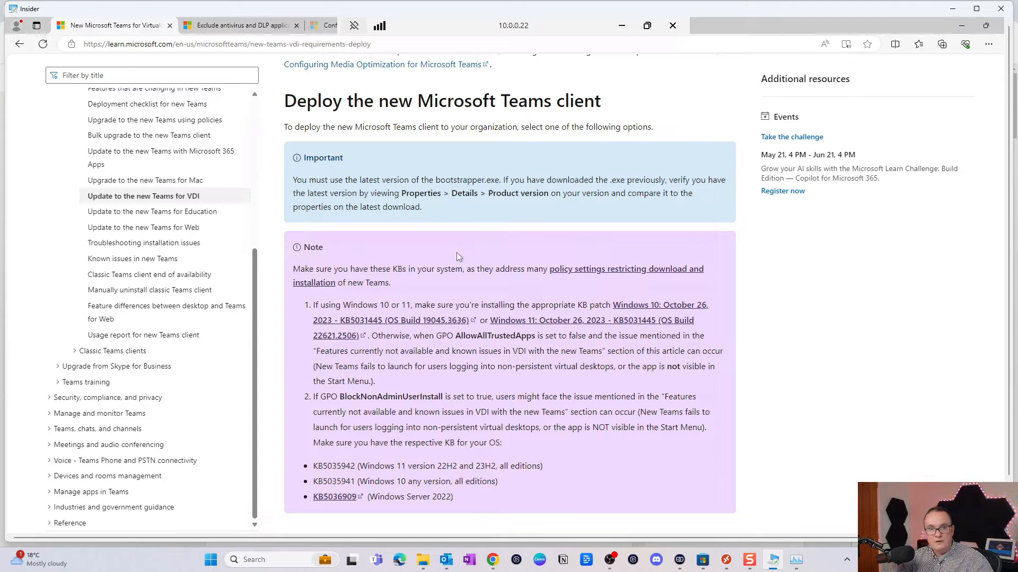
{"action": "scroll", "coordinate": [456, 253], "scroll_direction": "down", "scroll_amount": 1}
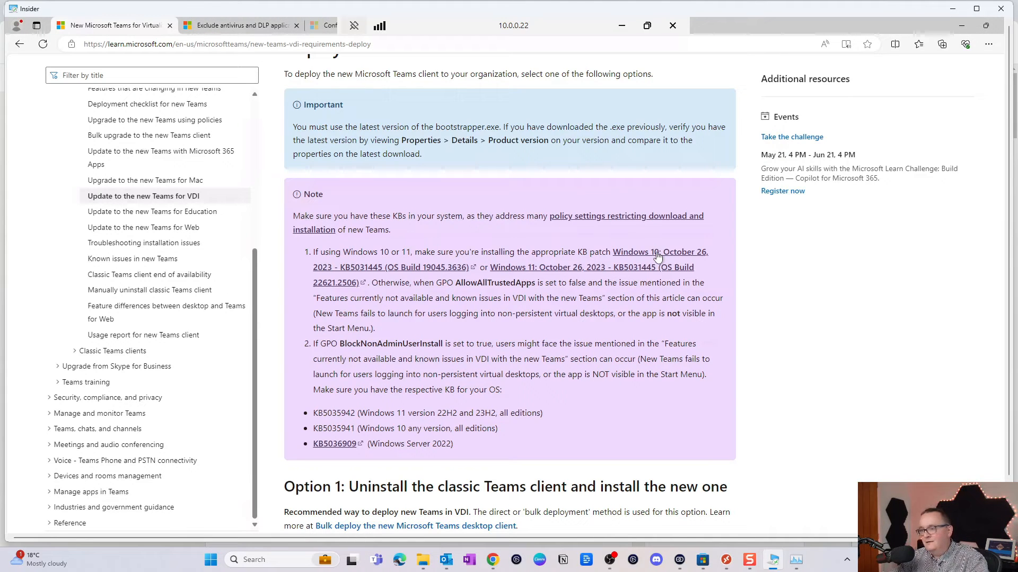
{"action": "scroll", "coordinate": [500, 305], "scroll_direction": "down", "scroll_amount": 1}
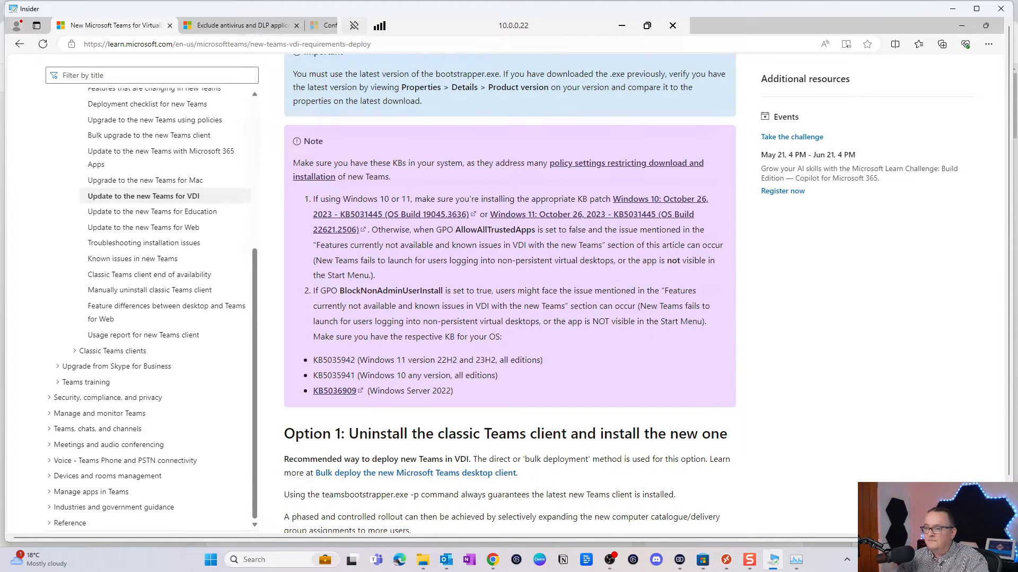
{"action": "scroll", "coordinate": [500, 304], "scroll_direction": "down", "scroll_amount": 2}
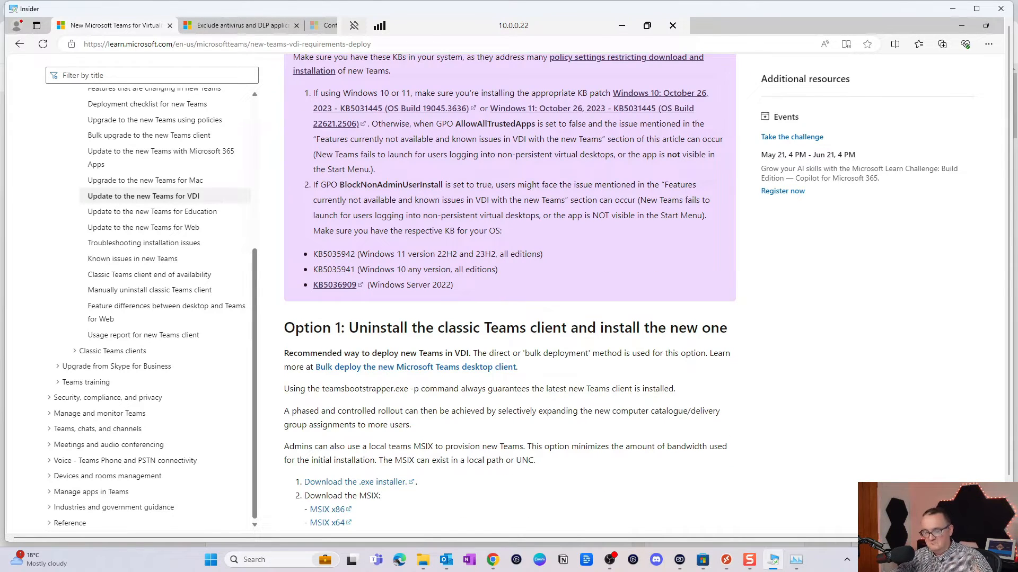
Step: Read Option 1 on uninstalling classic Teams and installing the new client with the bootstrapper and a local MSIX
{"action": "scroll", "coordinate": [546, 153], "scroll_direction": "down", "scroll_amount": 2}
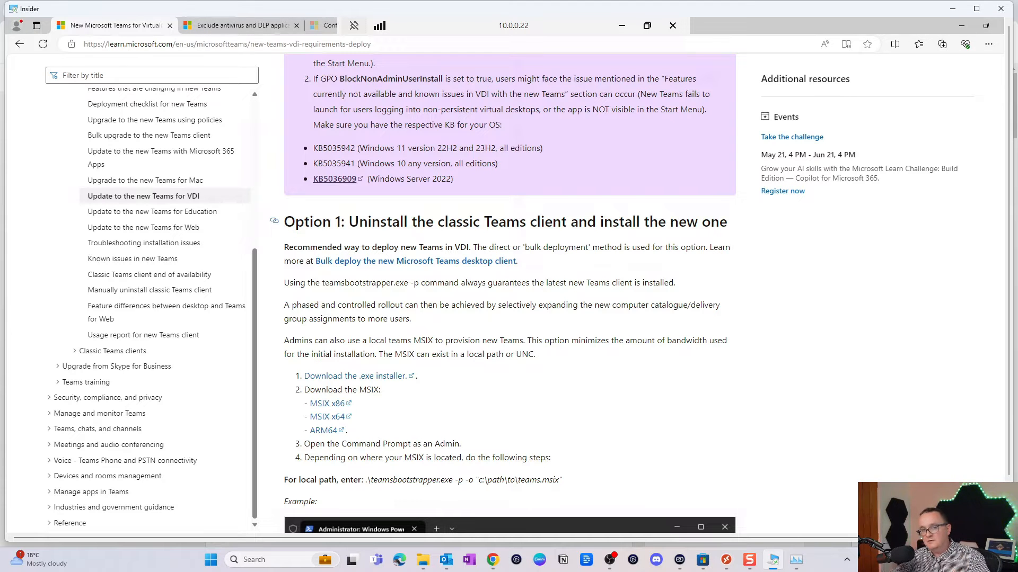
{"action": "scroll", "coordinate": [346, 211], "scroll_direction": "down", "scroll_amount": 1}
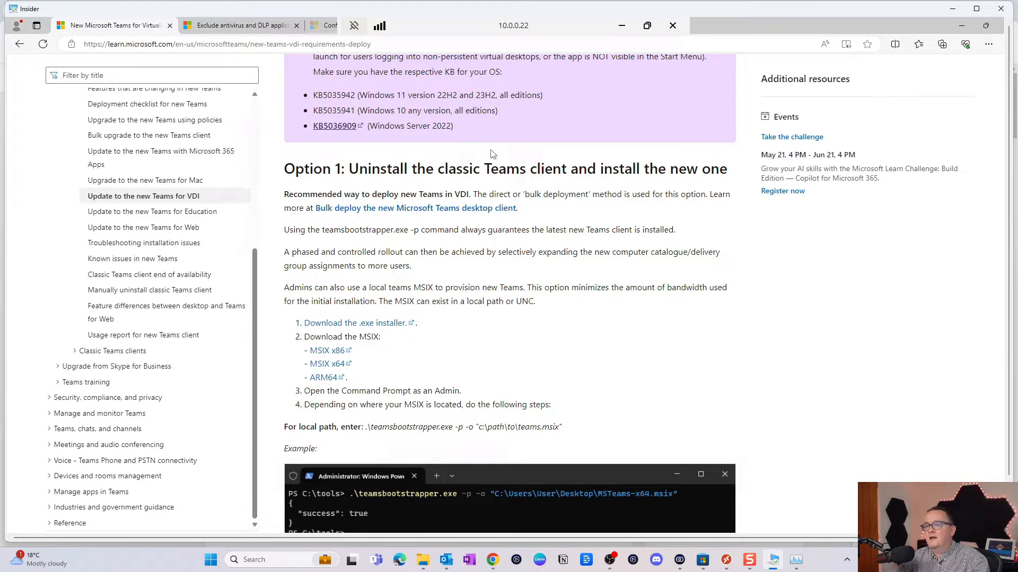
{"action": "scroll", "coordinate": [447, 256], "scroll_direction": "down", "scroll_amount": 2}
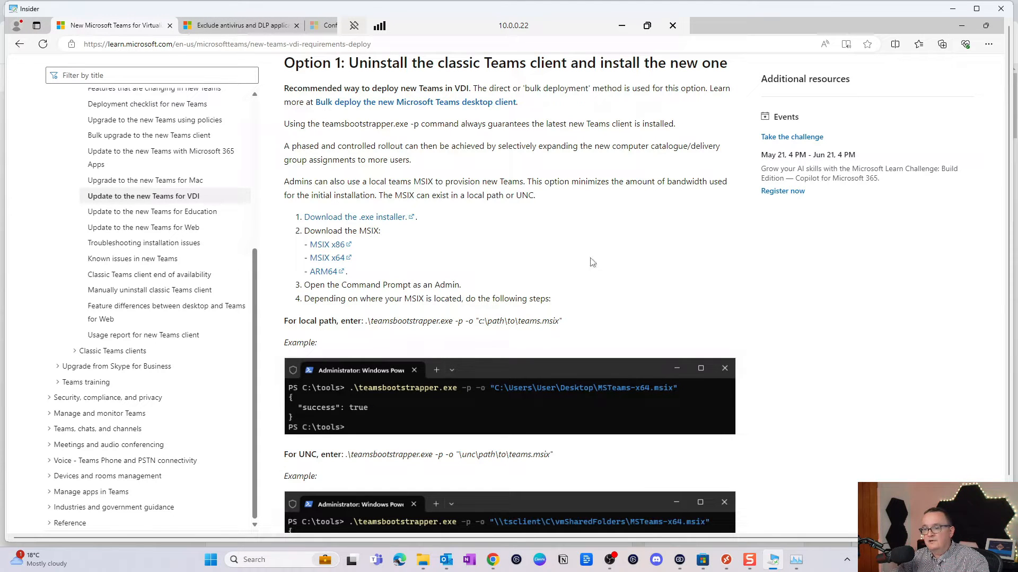
Step: Read Option 2 on installing both apps side by side and compare the classic and new Teams installers for VDI
{"action": "scroll", "coordinate": [479, 210], "scroll_direction": "down", "scroll_amount": 7}
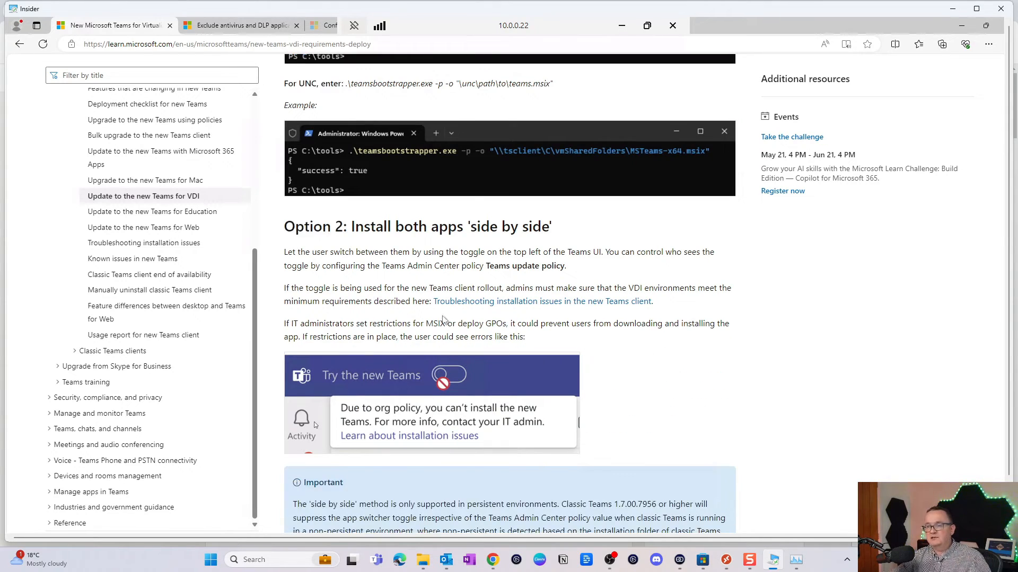
{"action": "scroll", "coordinate": [443, 319], "scroll_direction": "down", "scroll_amount": 2}
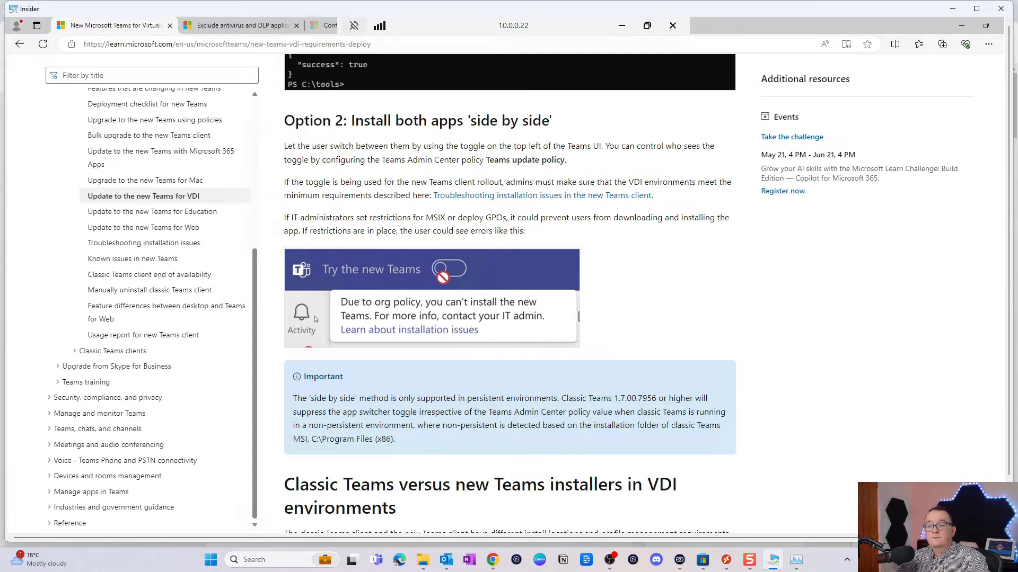
{"action": "scroll", "coordinate": [475, 234], "scroll_direction": "down", "scroll_amount": 6}
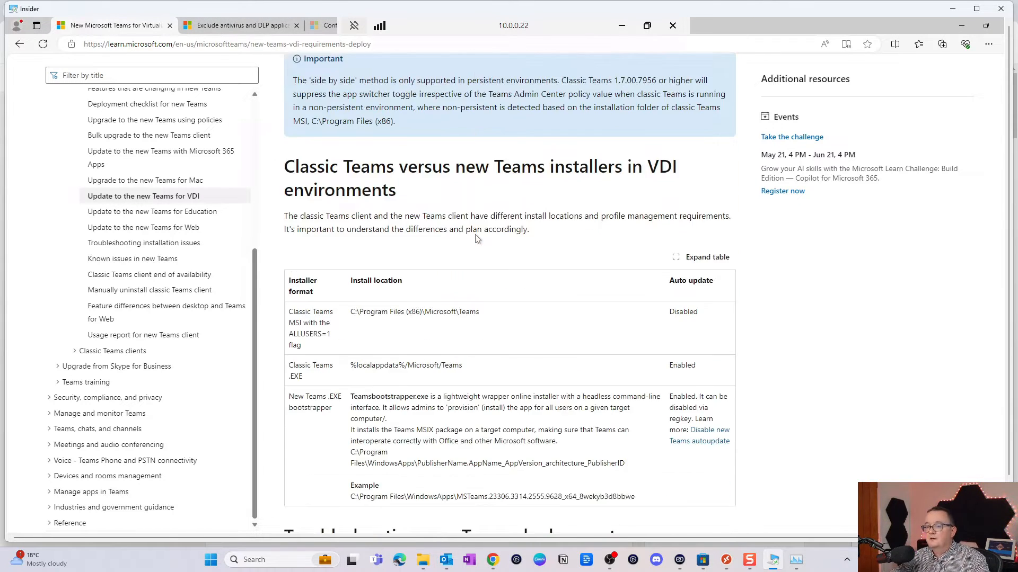
{"action": "scroll", "coordinate": [480, 238], "scroll_direction": "down", "scroll_amount": 2}
{"action": "scroll", "coordinate": [485, 239], "scroll_direction": "down", "scroll_amount": 3}
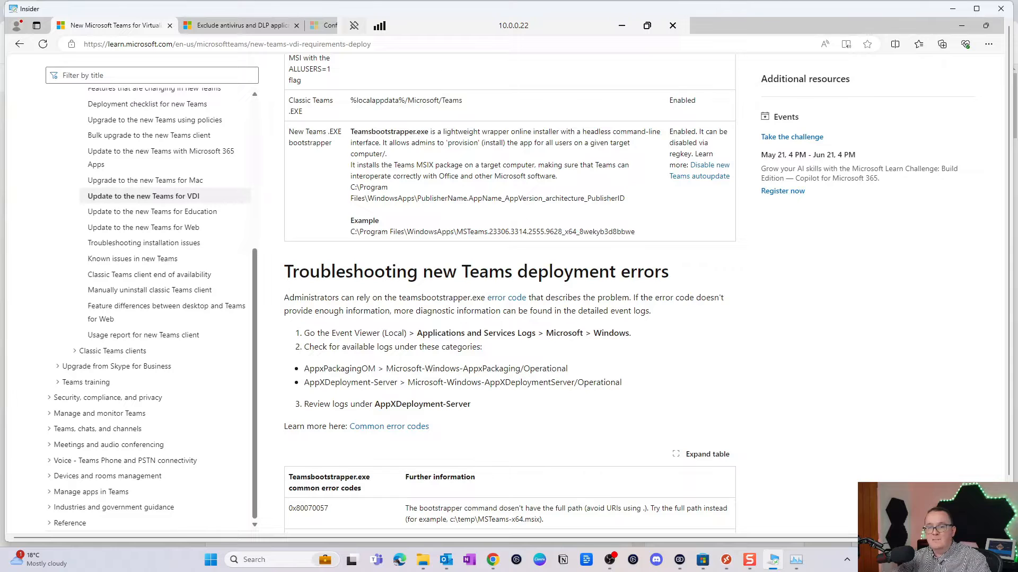
{"action": "scroll", "coordinate": [530, 169], "scroll_direction": "up", "scroll_amount": 3}
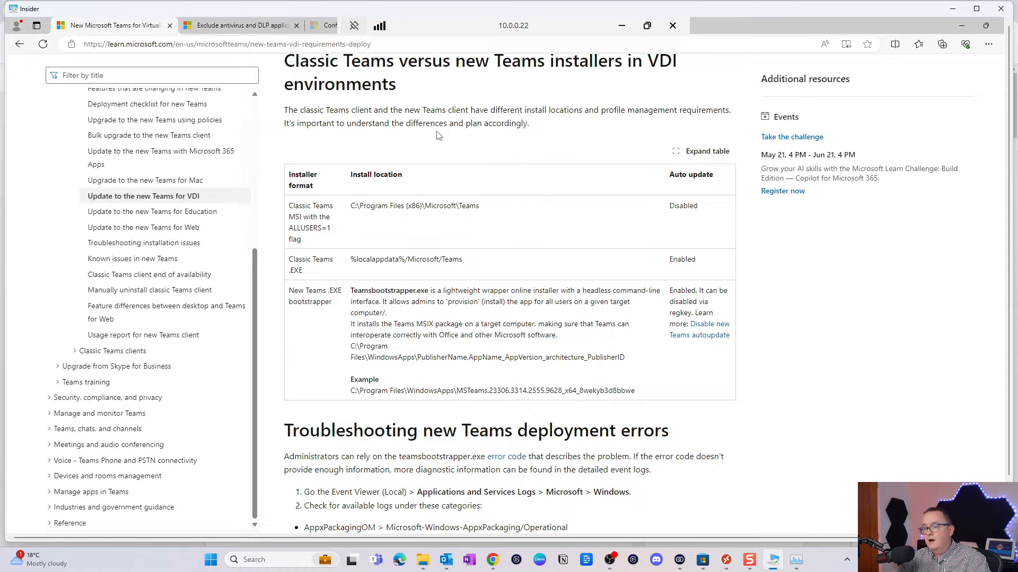
{"action": "scroll", "coordinate": [437, 136], "scroll_direction": "down", "scroll_amount": 5}
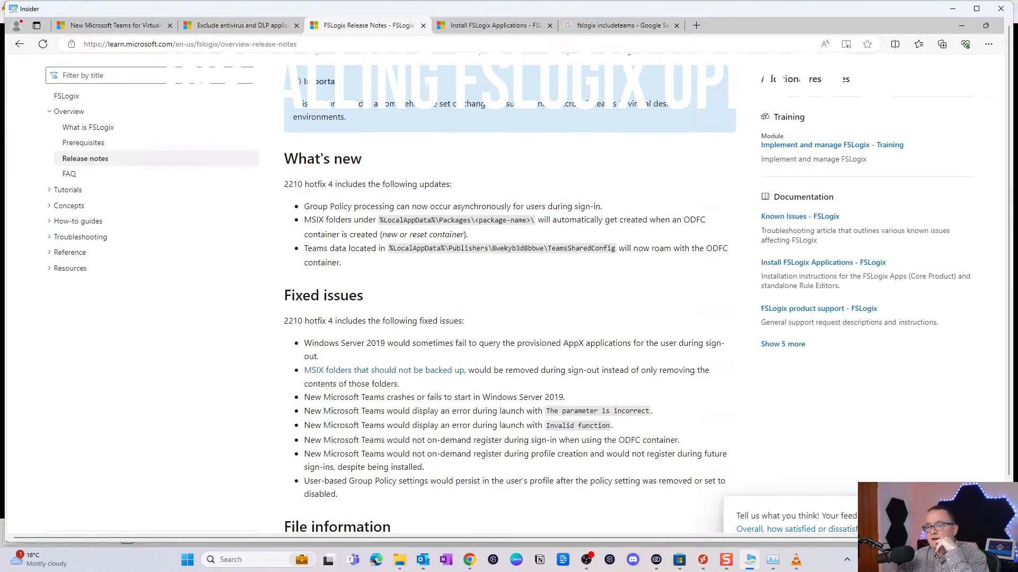
Step: Review the new features and fixed issues in the FSLogix 2210 hotfix 4 release notes
{"action": "scroll", "coordinate": [371, 299], "scroll_direction": "down", "scroll_amount": 1}
{"action": "left_click_drag", "start_coordinate": [323, 345], "coordinate": [543, 373]}
{"action": "left_click", "coordinate": [492, 369]}
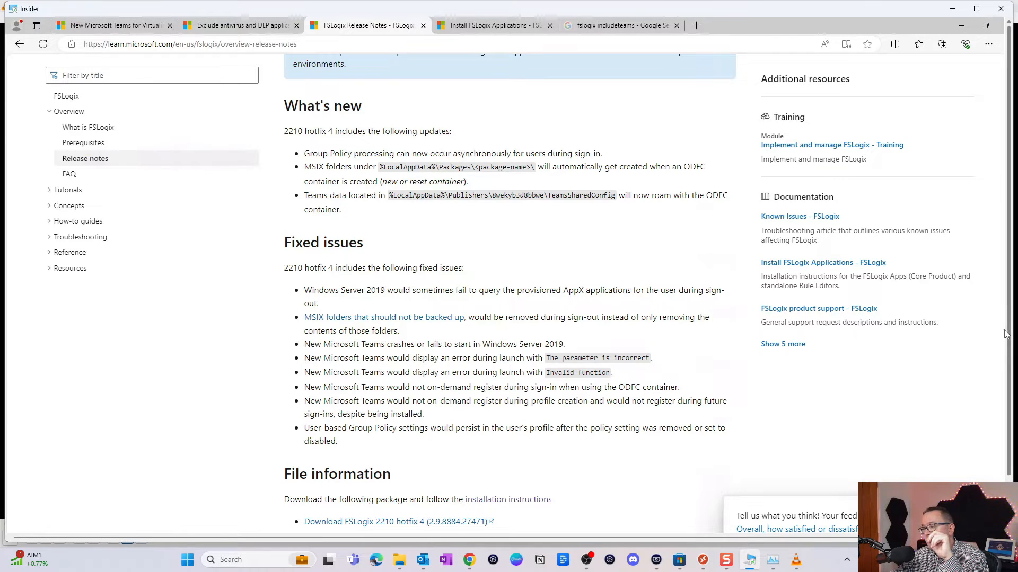
Step: Install FSLogix Apps using FSLogixAppsSetup from C:\TEMP on the remote desktop, accepting the license terms, and close setup and the folder window
{"action": "left_click_drag", "start_coordinate": [1007, 334], "coordinate": [996, 399]}
{"action": "mouse_move", "coordinate": [607, 530]}
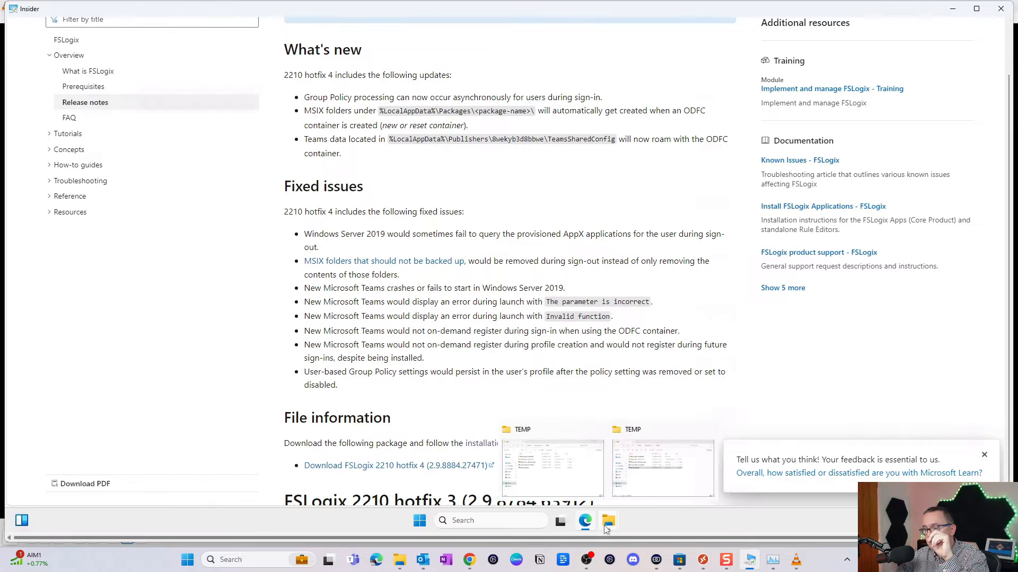
{"action": "left_click", "coordinate": [552, 470]}
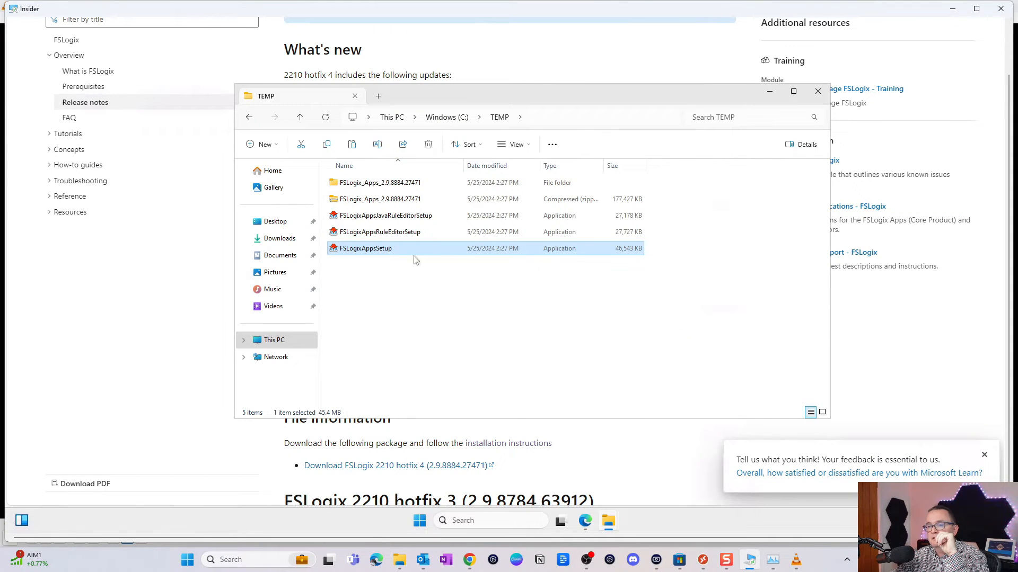
{"action": "mouse_move", "coordinate": [394, 249]}
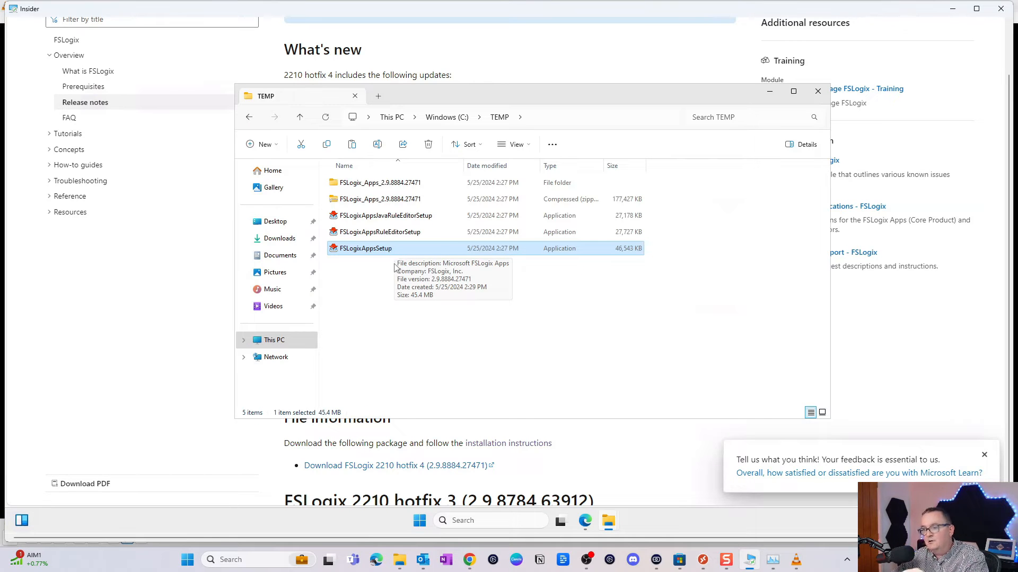
{"action": "double_click", "coordinate": [397, 250]}
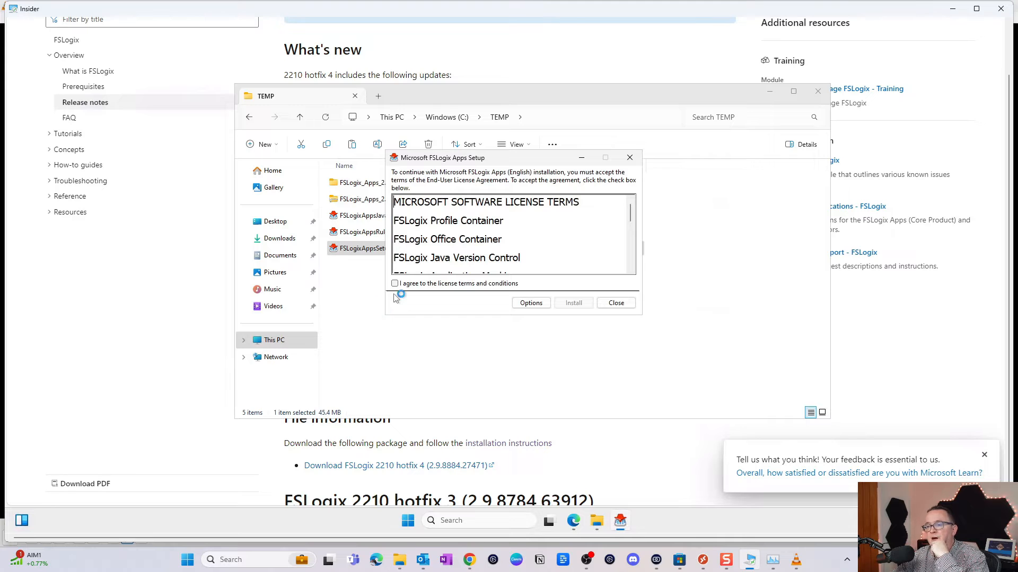
{"action": "left_click", "coordinate": [439, 285]}
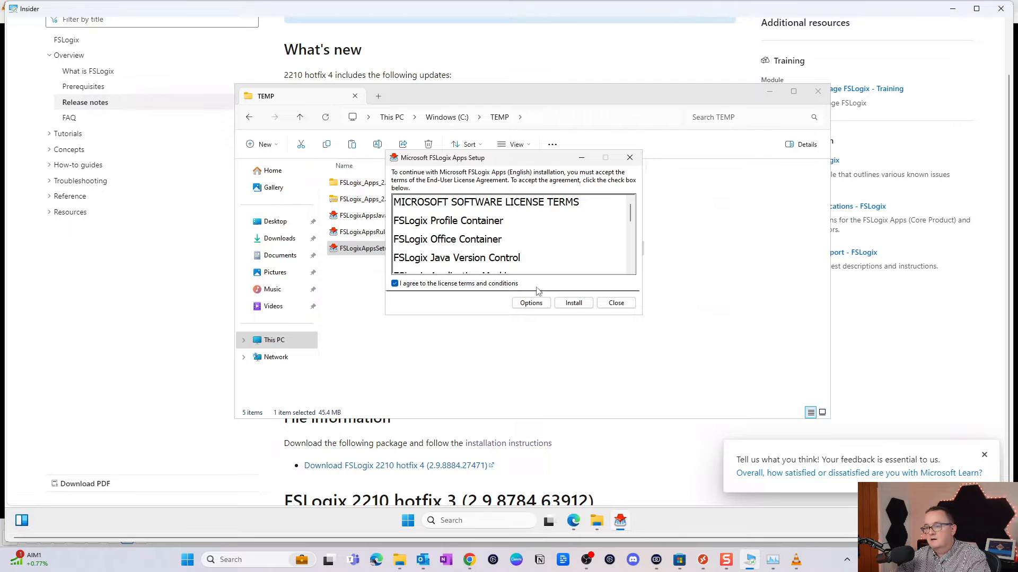
{"action": "left_click", "coordinate": [571, 302]}
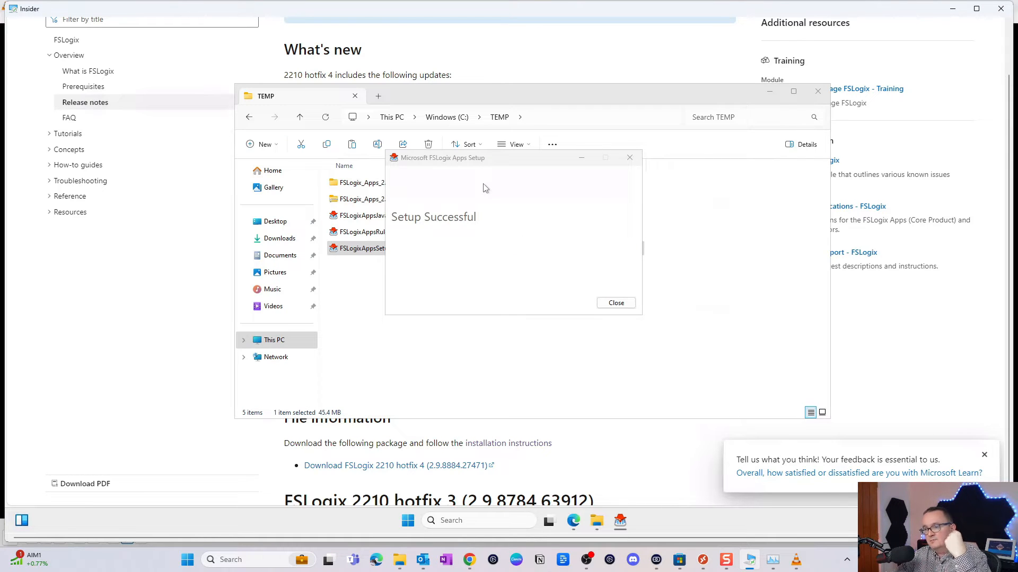
{"action": "left_click", "coordinate": [617, 302]}
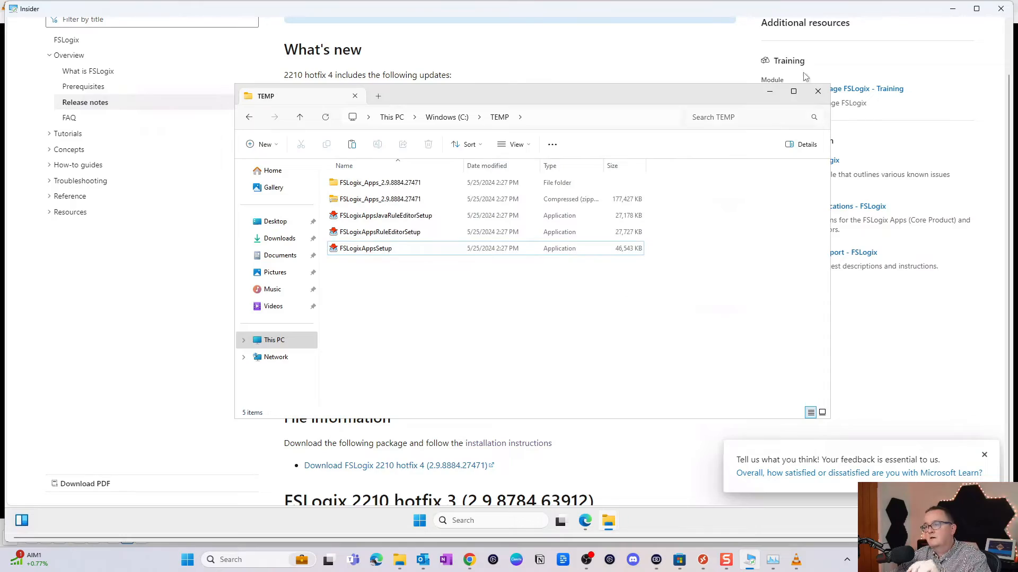
{"action": "left_click", "coordinate": [817, 91]}
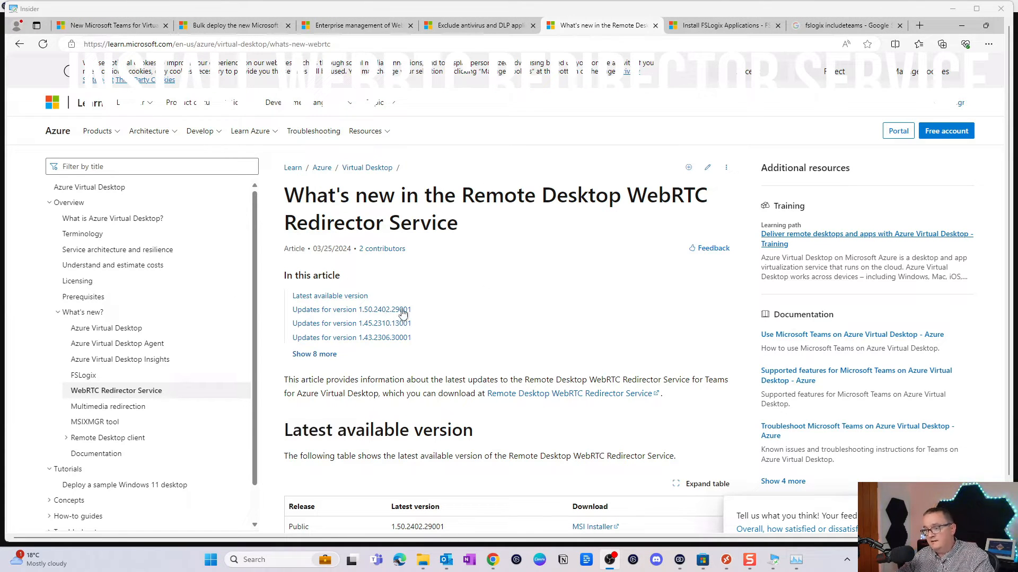
Step: Download the public MSI installer for Remote Desktop WebRTC Redirector Service version 1.50.2402.29001
{"action": "scroll", "coordinate": [553, 296], "scroll_direction": "down", "scroll_amount": 2}
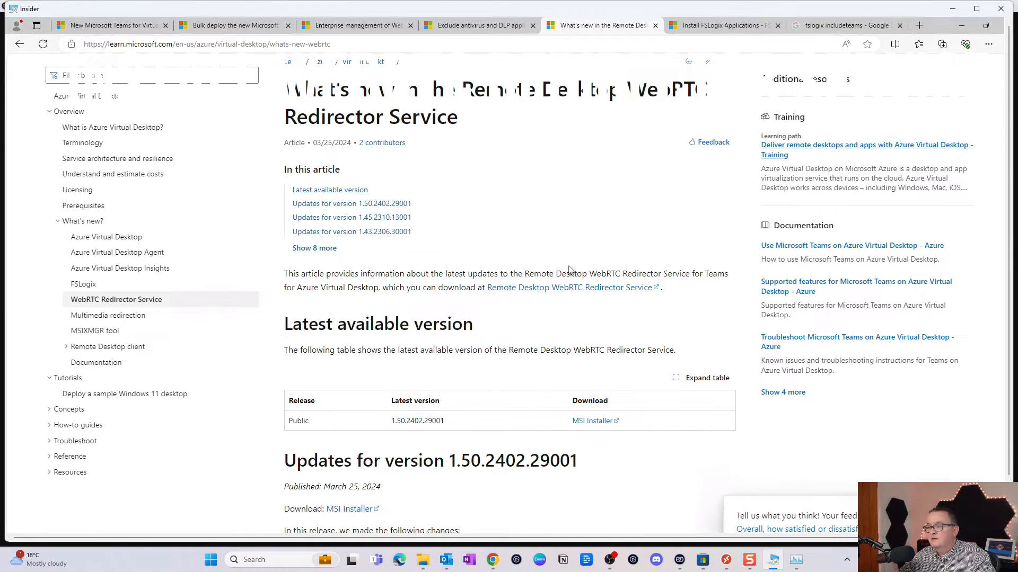
{"action": "scroll", "coordinate": [500, 263], "scroll_direction": "down", "scroll_amount": 2}
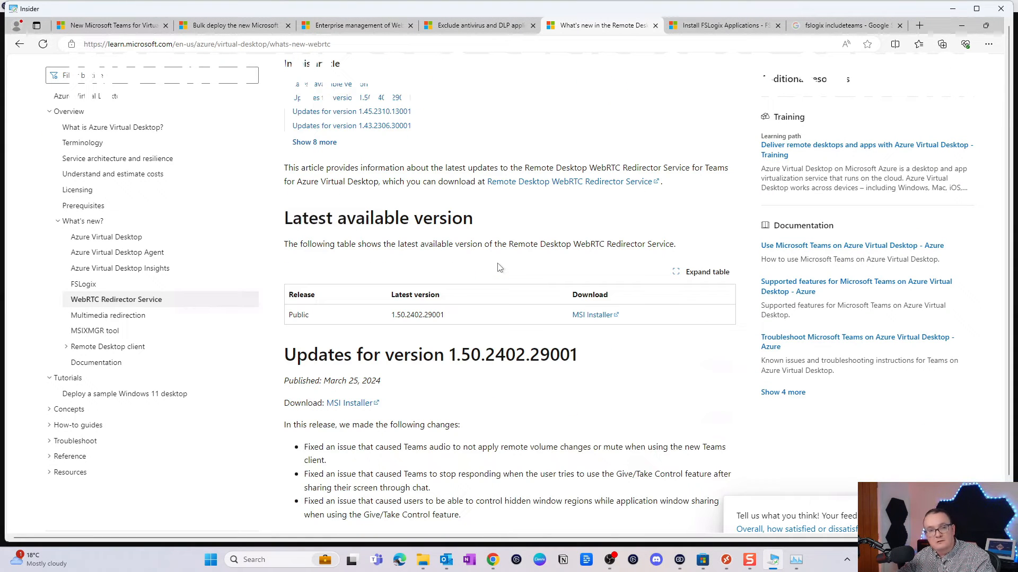
{"action": "left_click", "coordinate": [588, 316]}
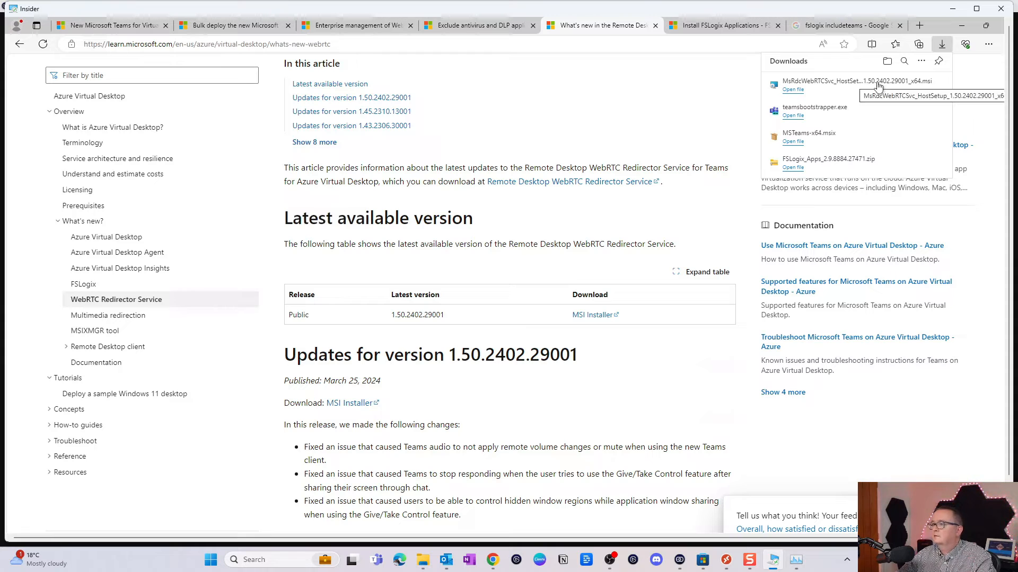
Step: Install the WebRTC Redirector Service from the downloaded MSI, accepting the license agreement, and skim the release notes of recent versions
{"action": "left_click", "coordinate": [877, 84]}
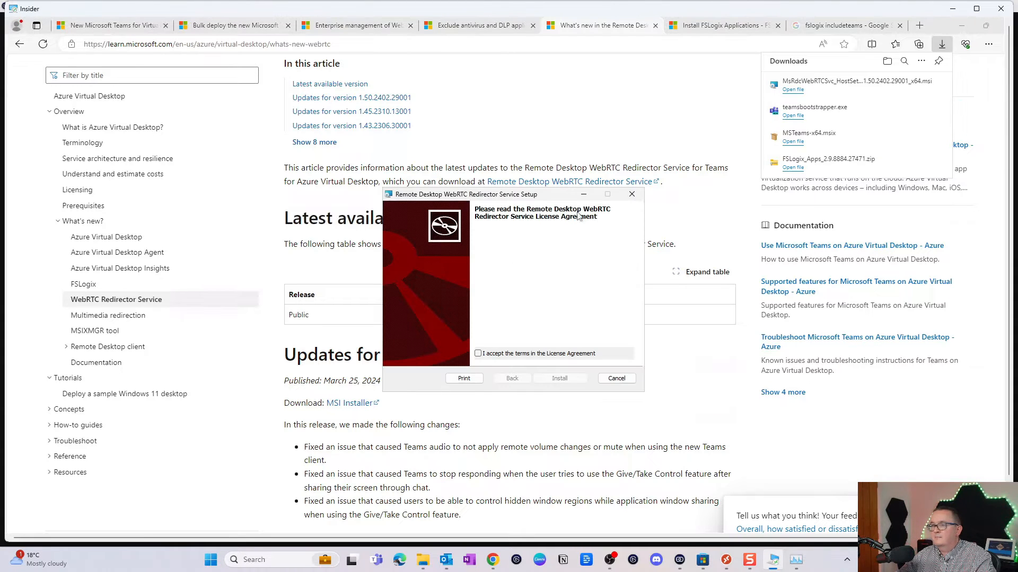
{"action": "left_click", "coordinate": [507, 354]}
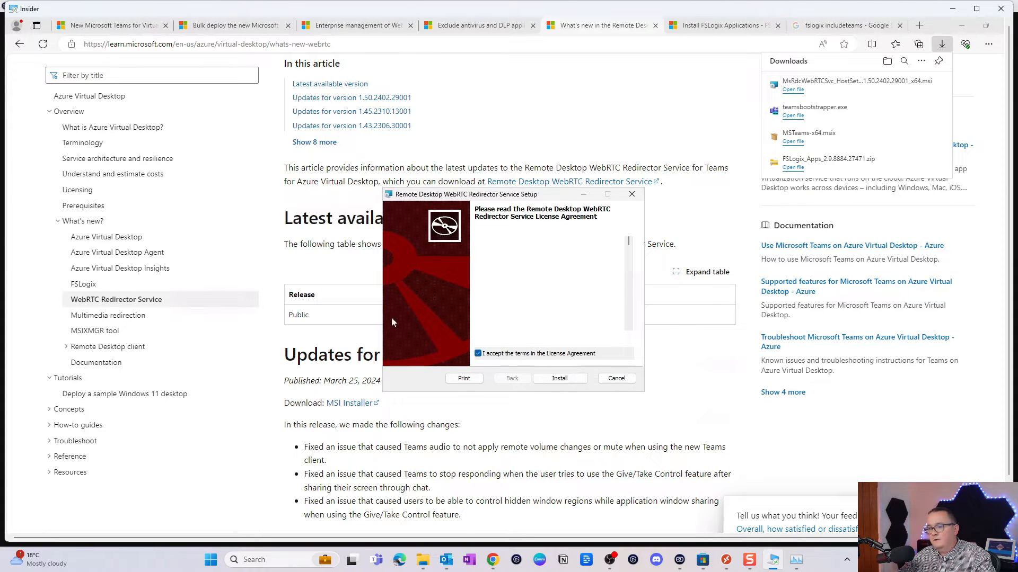
{"action": "left_click", "coordinate": [548, 380]}
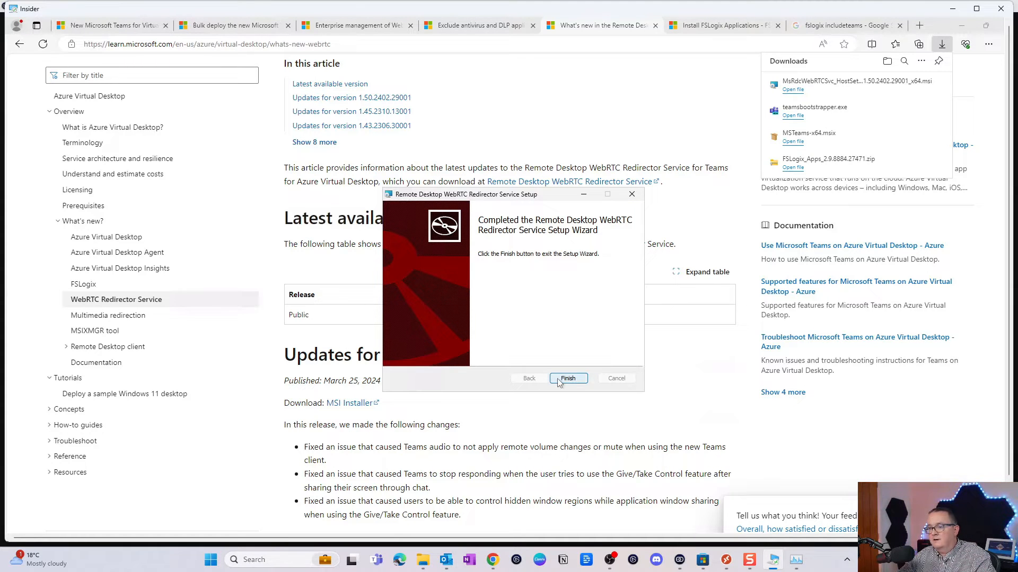
{"action": "left_click", "coordinate": [559, 382]}
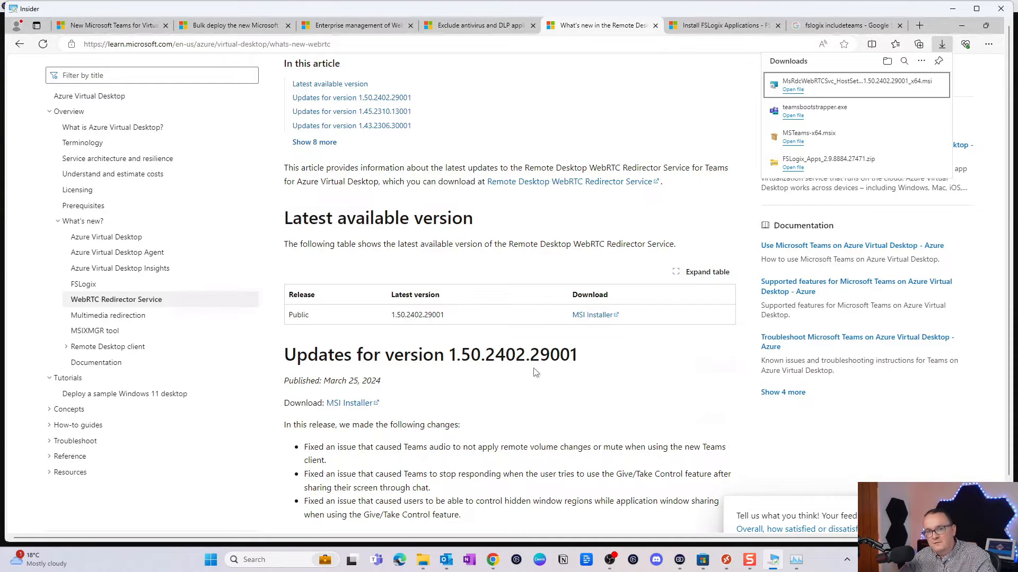
{"action": "scroll", "coordinate": [456, 270], "scroll_direction": "down", "scroll_amount": 3}
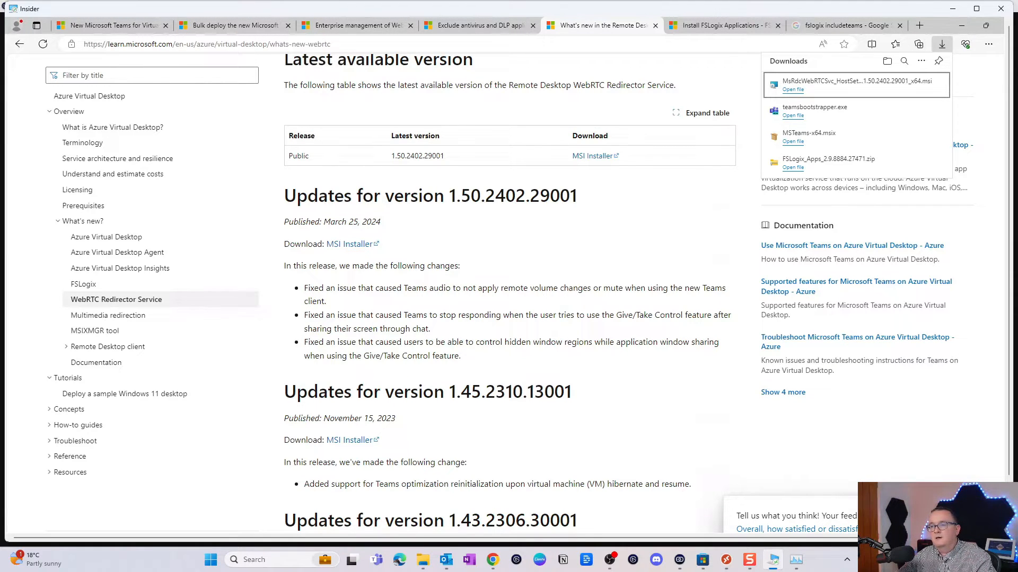
{"action": "scroll", "coordinate": [509, 293], "scroll_direction": "down", "scroll_amount": 1}
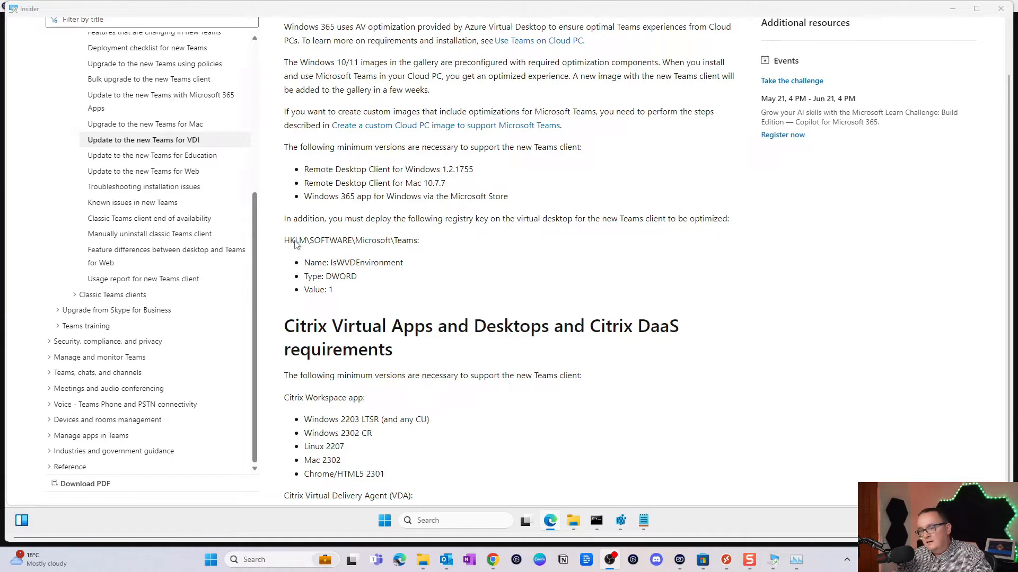
Step: In Registry Editor, look through the subkeys of HKEY_LOCAL_MACHINE\SOFTWARE\Microsoft for a Teams key
{"action": "left_click", "coordinate": [621, 524]}
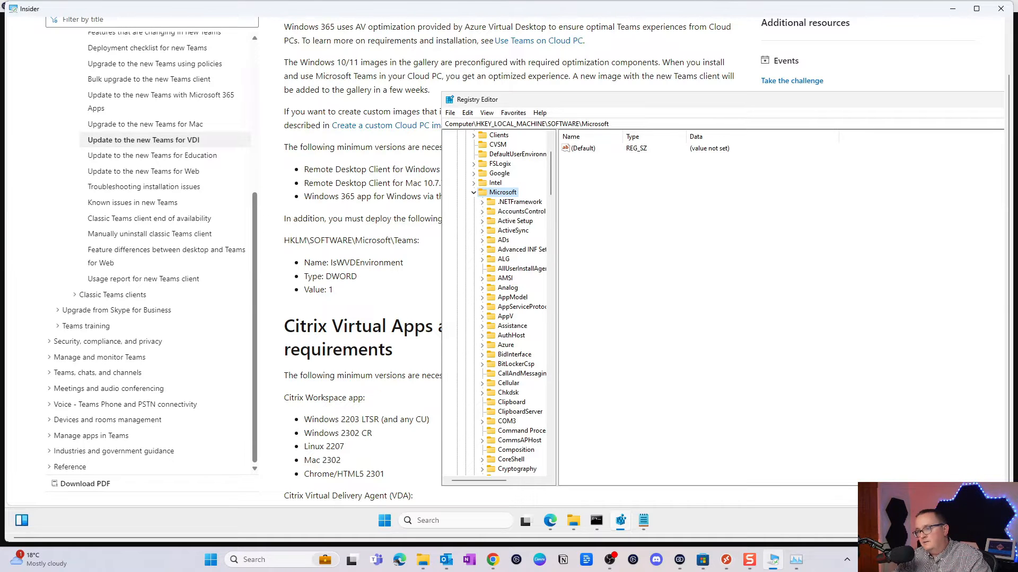
{"action": "scroll", "coordinate": [490, 290], "scroll_direction": "down", "scroll_amount": 4}
{"action": "scroll", "coordinate": [493, 291], "scroll_direction": "down", "scroll_amount": 20}
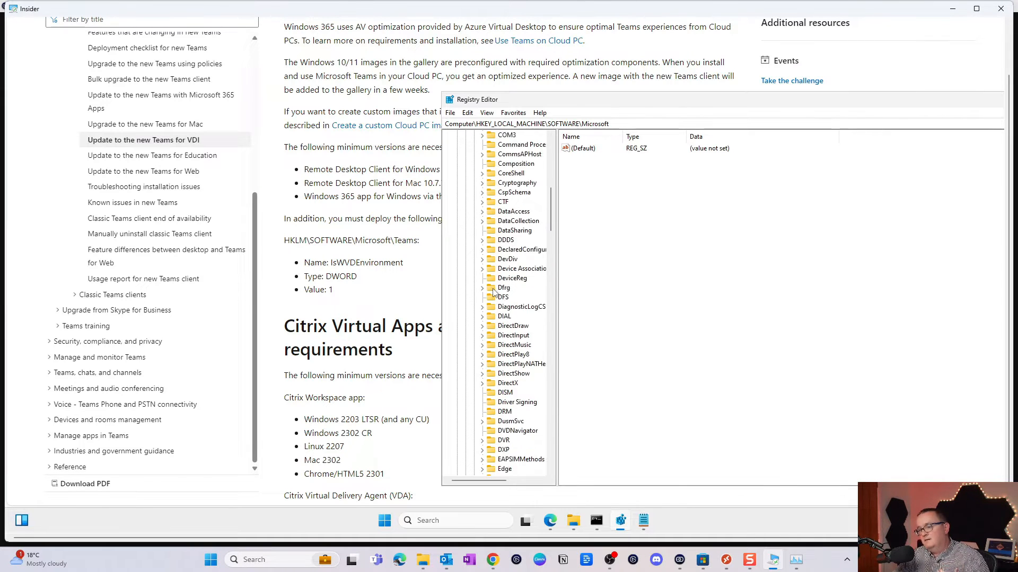
{"action": "scroll", "coordinate": [501, 298], "scroll_direction": "down", "scroll_amount": 20}
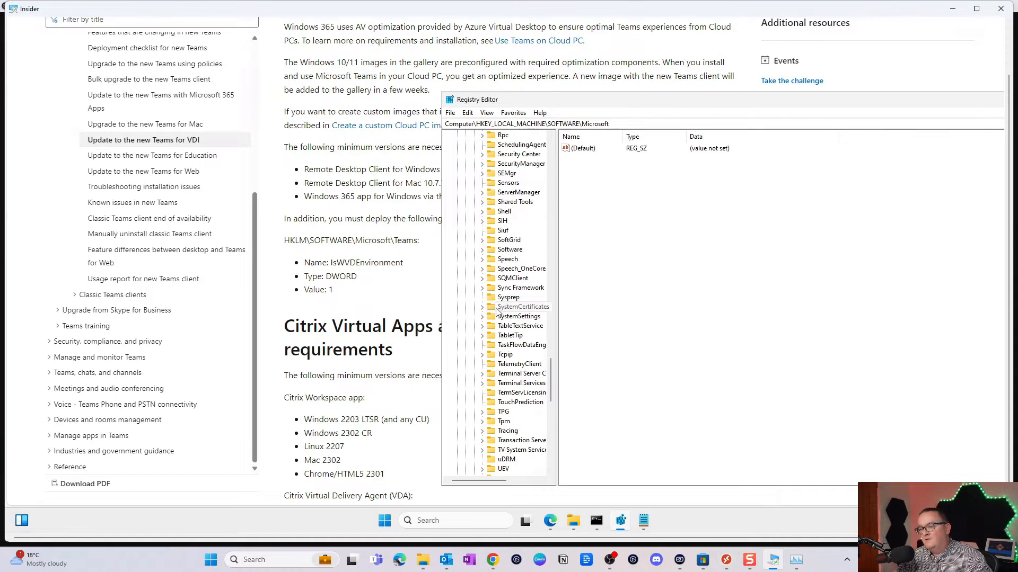
{"action": "scroll", "coordinate": [500, 309], "scroll_direction": "up", "scroll_amount": 15}
{"action": "scroll", "coordinate": [503, 310], "scroll_direction": "up", "scroll_amount": 20}
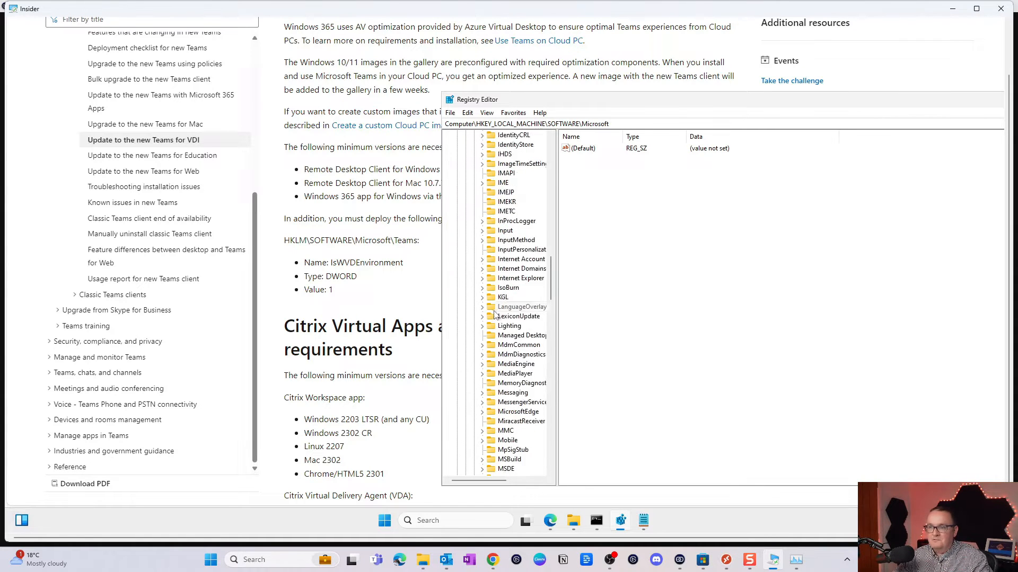
{"action": "scroll", "coordinate": [499, 316], "scroll_direction": "up", "scroll_amount": 14}
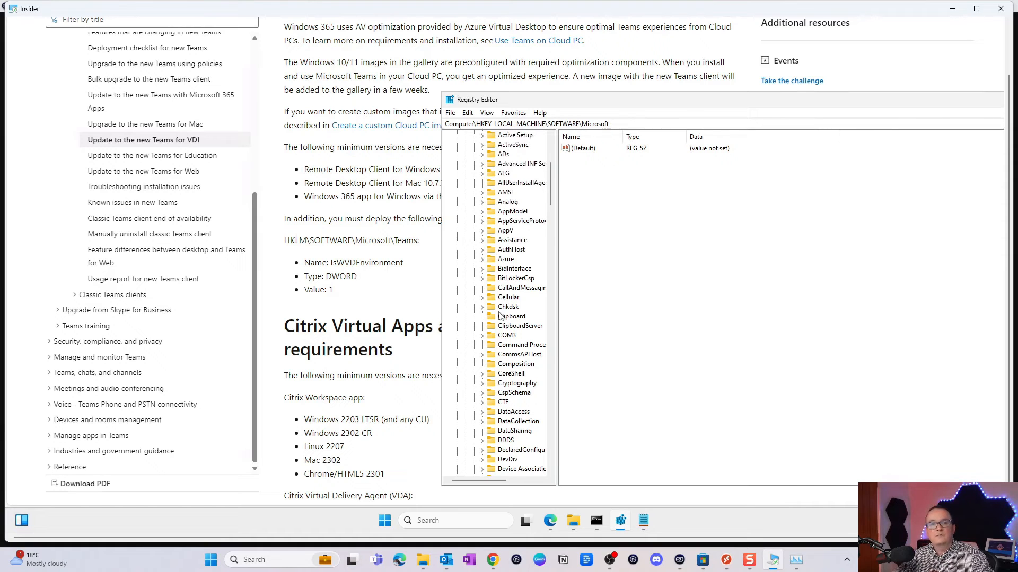
{"action": "scroll", "coordinate": [499, 316], "scroll_direction": "up", "scroll_amount": 4}
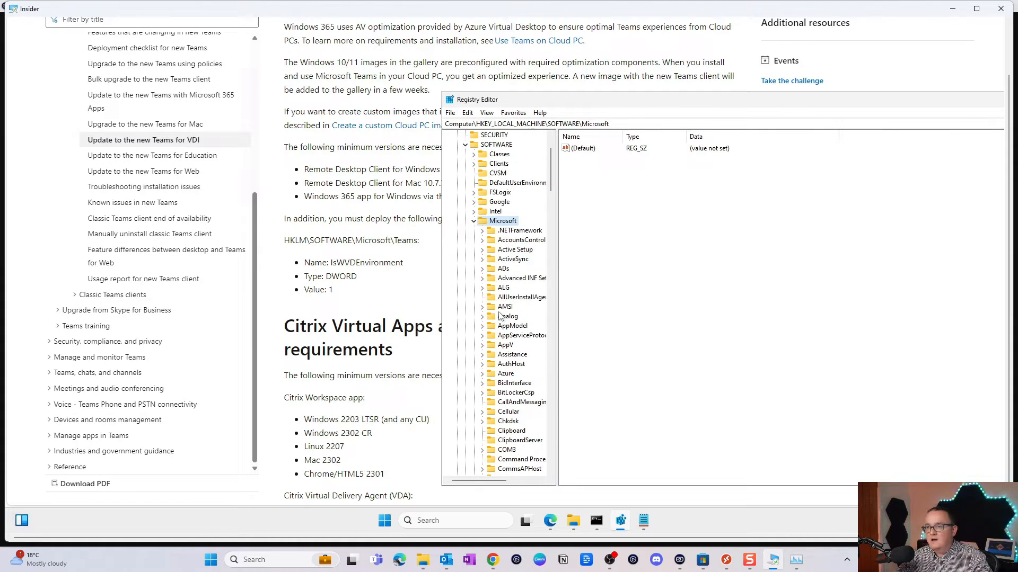
Step: Add a DWORD (32-bit) value to the HKEY_LOCAL_MACHINE\SOFTWARE\Microsoft key, keeping its default name
{"action": "right_click", "coordinate": [503, 224]}
{"action": "mouse_move", "coordinate": [548, 238]}
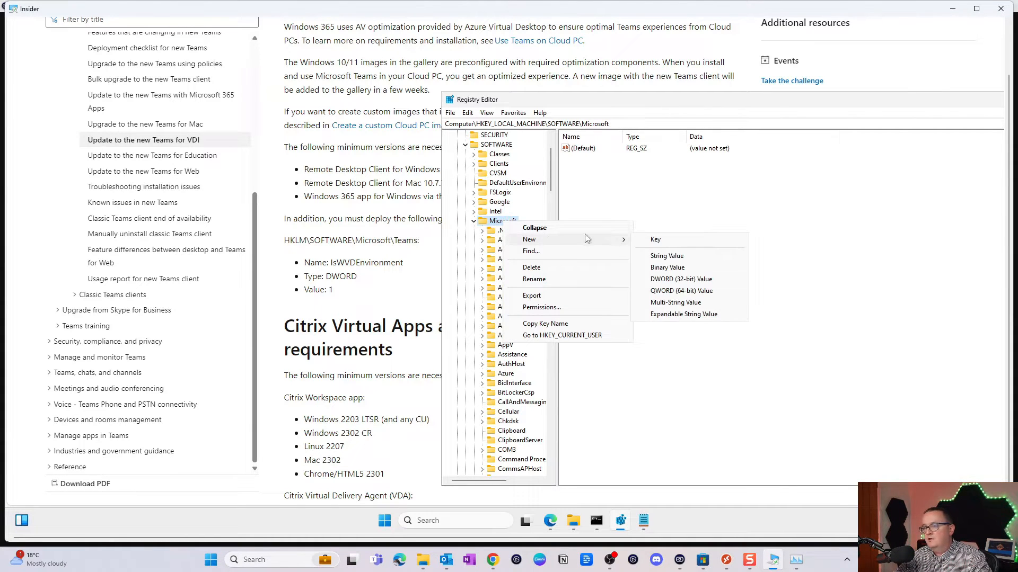
{"action": "left_click", "coordinate": [691, 282]}
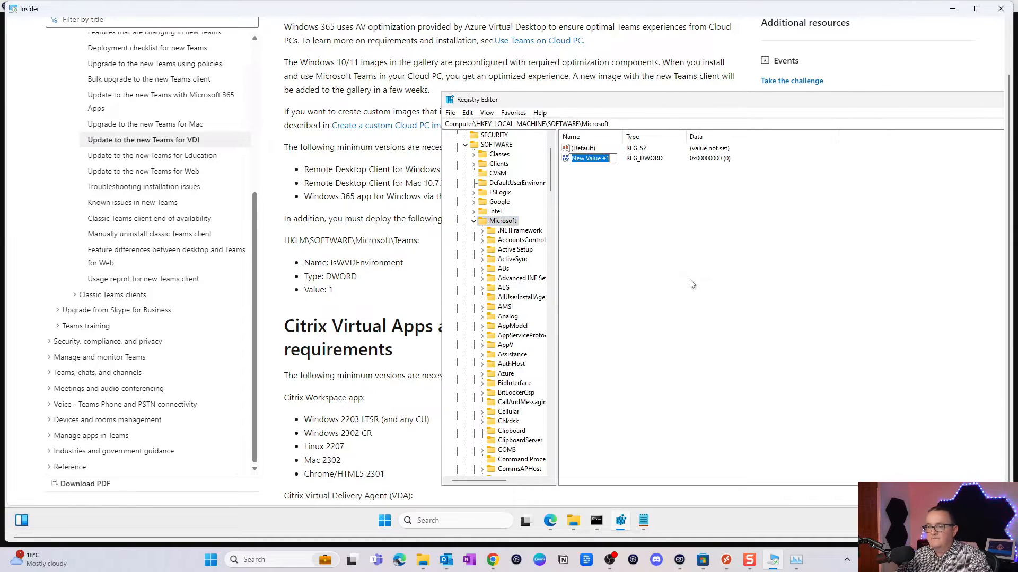
{"action": "key", "text": "Return"}
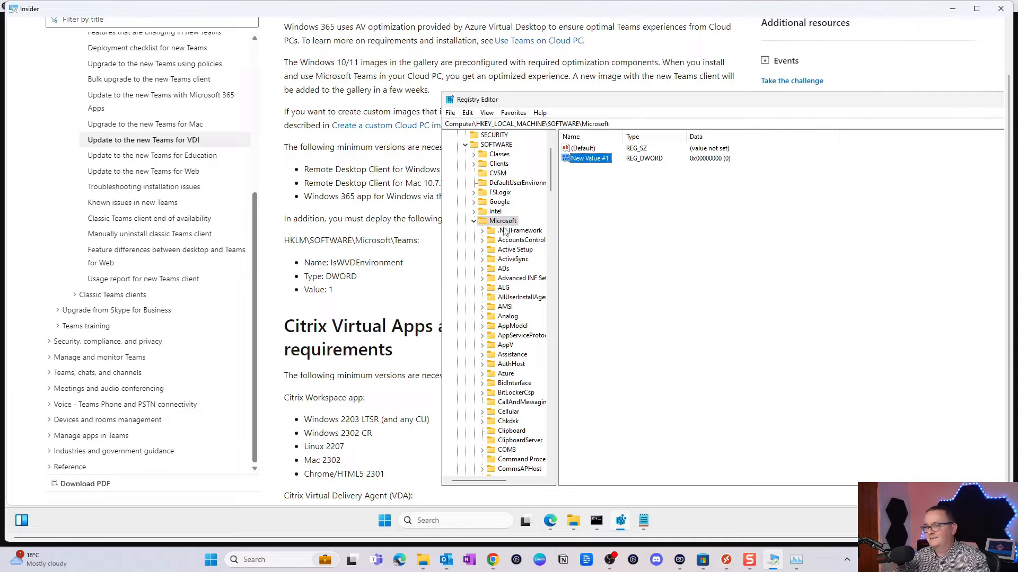
Step: Create a new key named Teams under HKEY_LOCAL_MACHINE\SOFTWARE\Microsoft
{"action": "right_click", "coordinate": [503, 221]}
{"action": "mouse_move", "coordinate": [543, 241]}
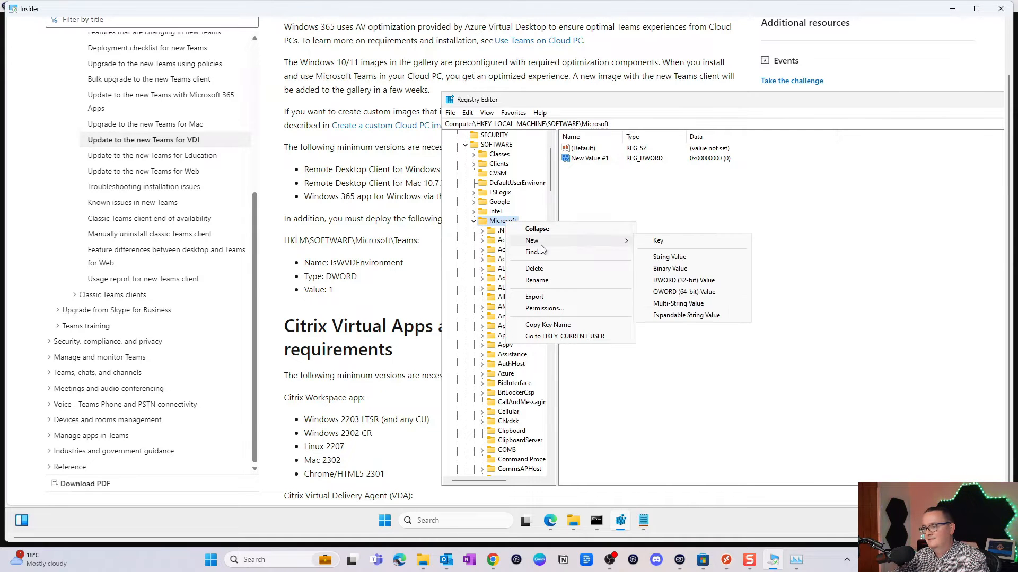
{"action": "left_click", "coordinate": [692, 241]}
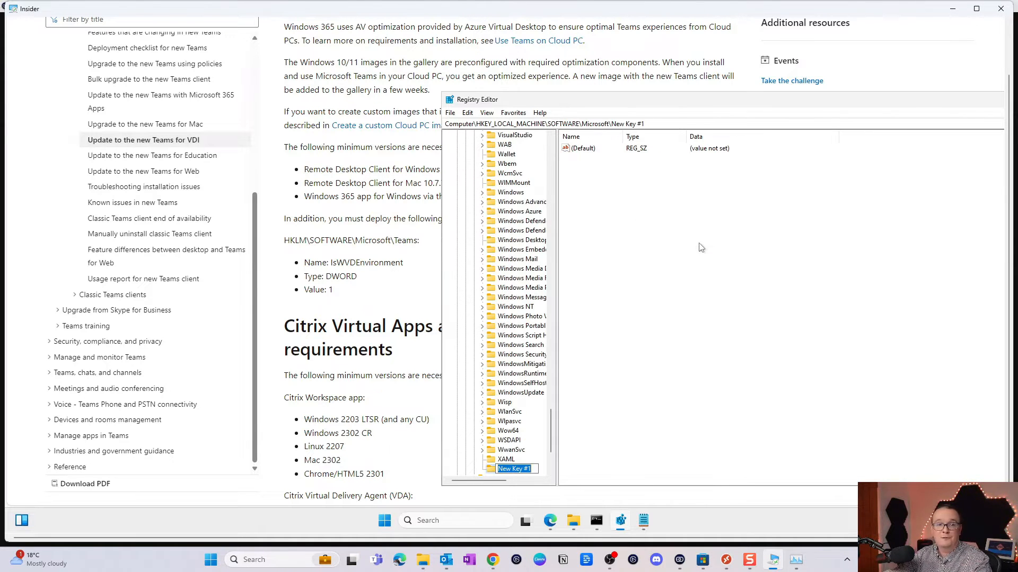
{"action": "key", "text": "Caps_Lock"}
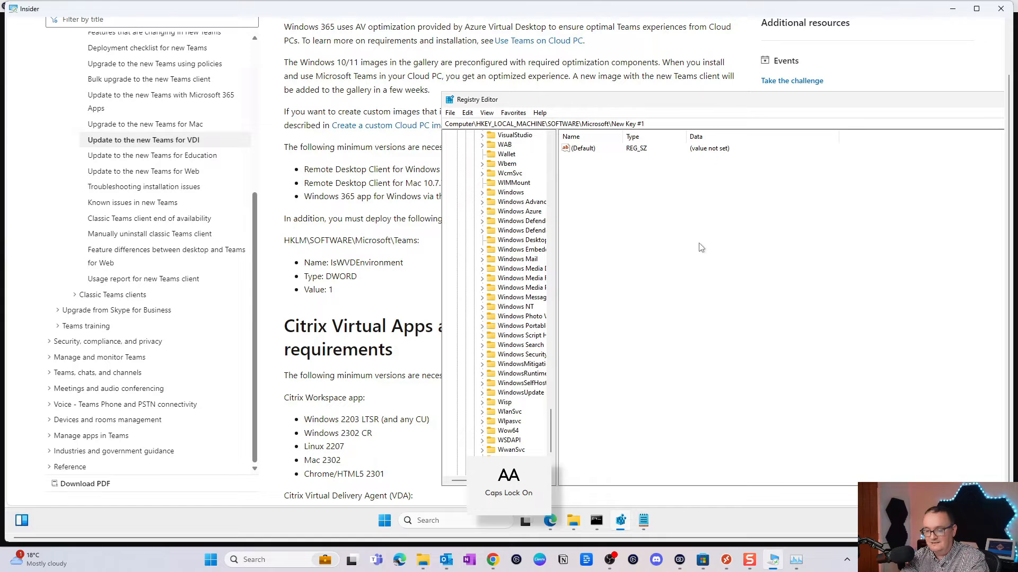
{"action": "type", "text": "T"}
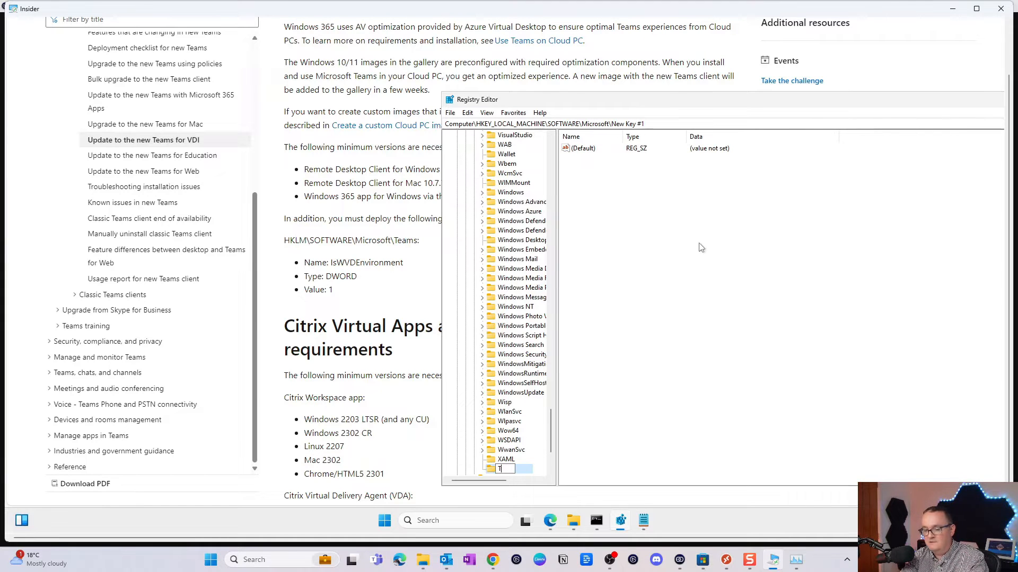
{"action": "key", "text": "Caps_Lock"}
{"action": "type", "text": "eams"}
{"action": "key", "text": "Caps_Lock"}
{"action": "key", "text": "Return"}
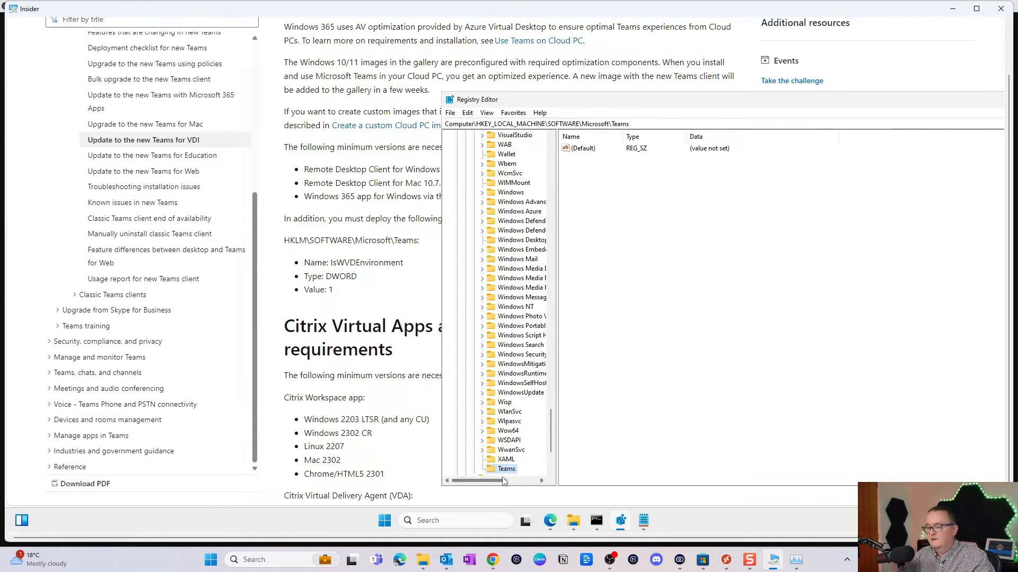
Step: Add a DWORD (32-bit) value named IsWVDEnvironment to the Teams key
{"action": "right_click", "coordinate": [507, 470]}
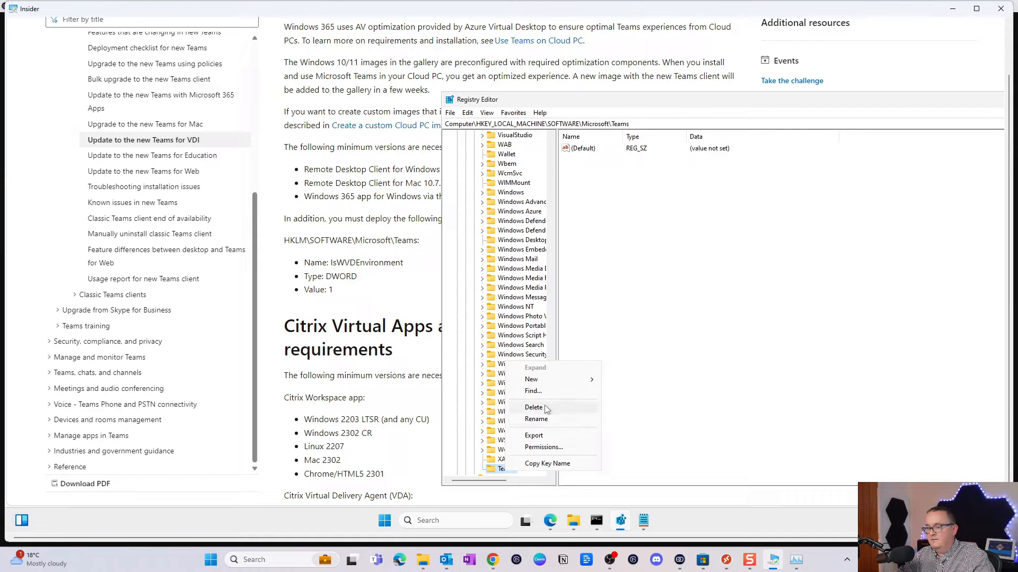
{"action": "mouse_move", "coordinate": [549, 381]}
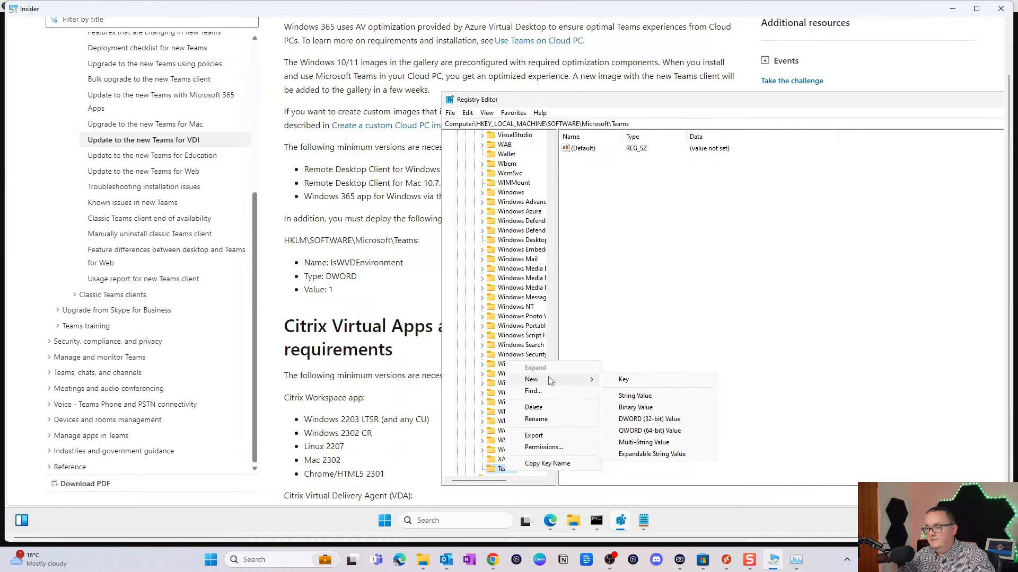
{"action": "left_click", "coordinate": [647, 420]}
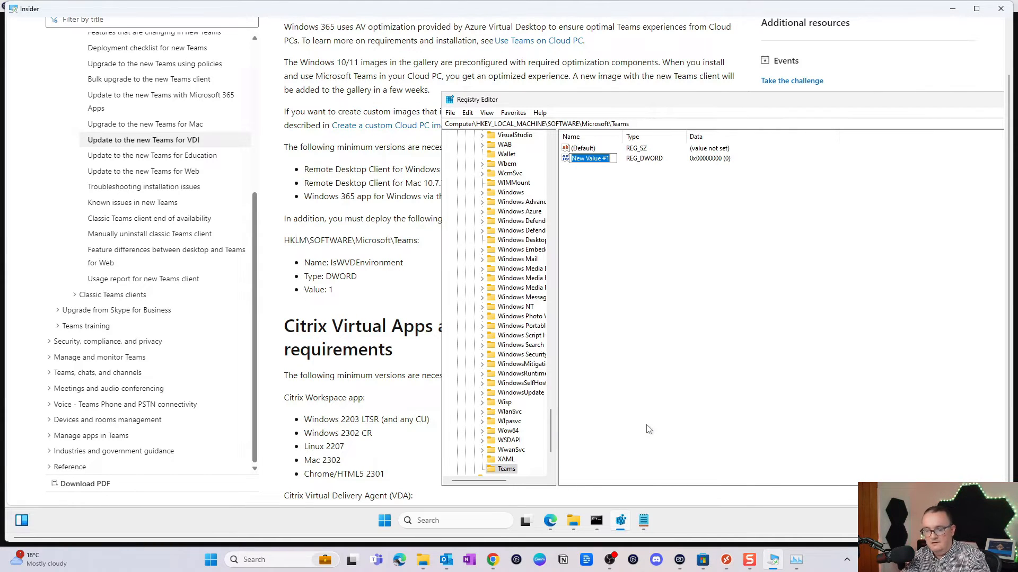
{"action": "key", "text": "Caps_Lock"}
{"action": "type", "text": "I"}
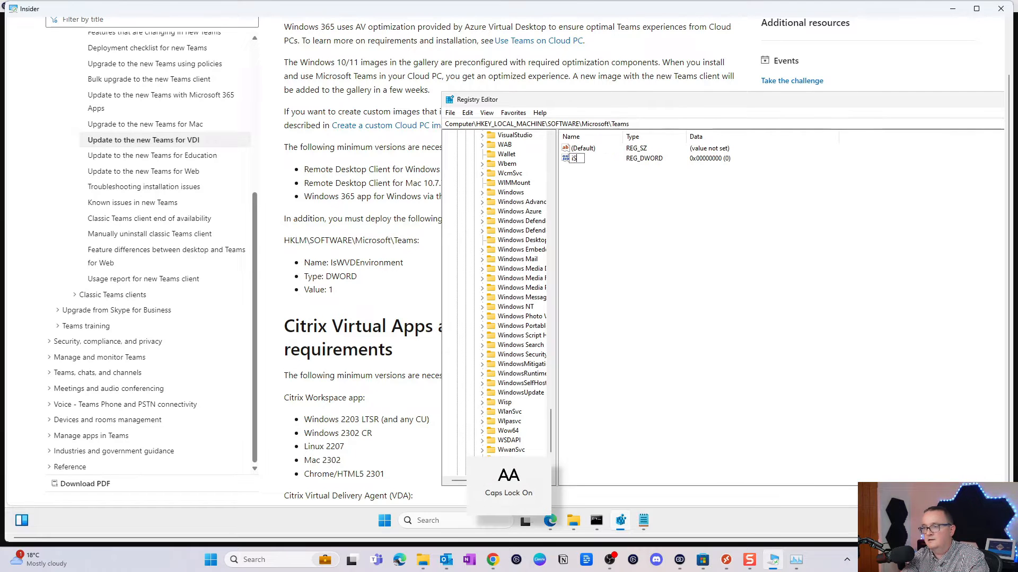
{"action": "type", "text": "s"}
{"action": "key", "text": "Caps_Lock"}
{"action": "type", "text": "WVDE"}
{"action": "key", "text": "Caps_Lock"}
{"action": "type", "text": "nv"}
{"action": "key", "text": "BackSpace"}
{"action": "key", "text": "BackSpace"}
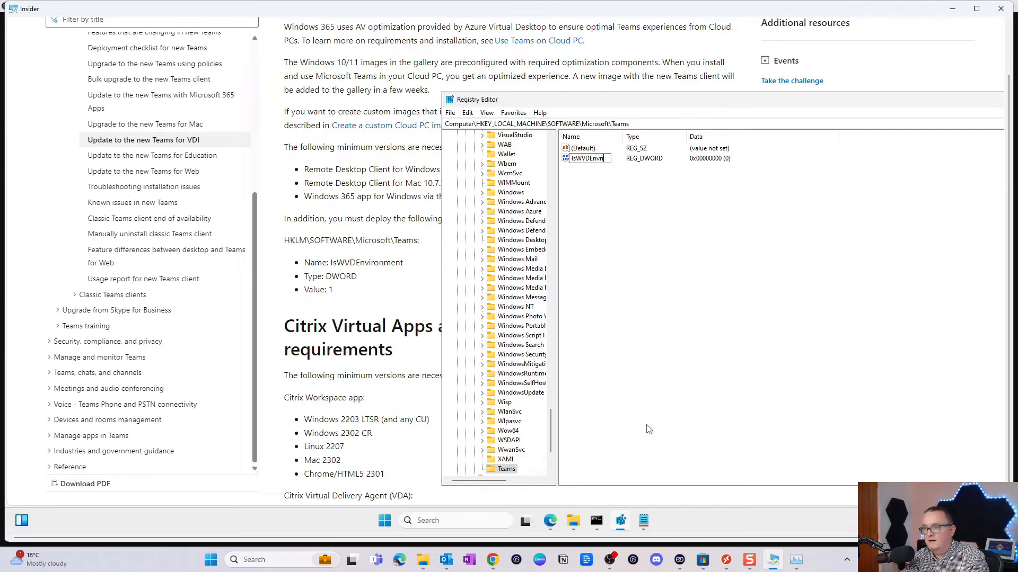
{"action": "type", "text": "vironment"}
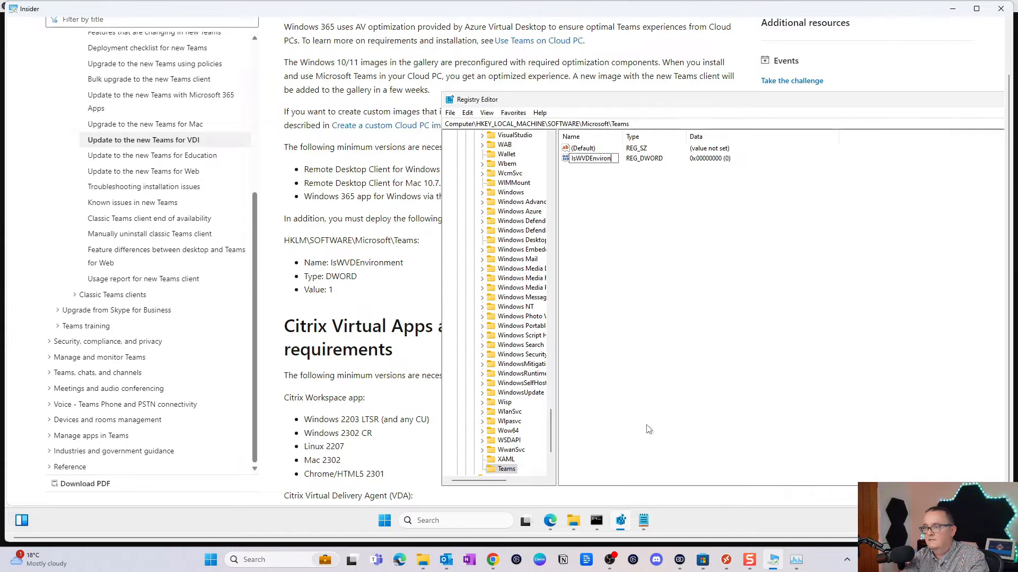
{"action": "key", "text": "Caps_Lock"}
{"action": "key", "text": "Return"}
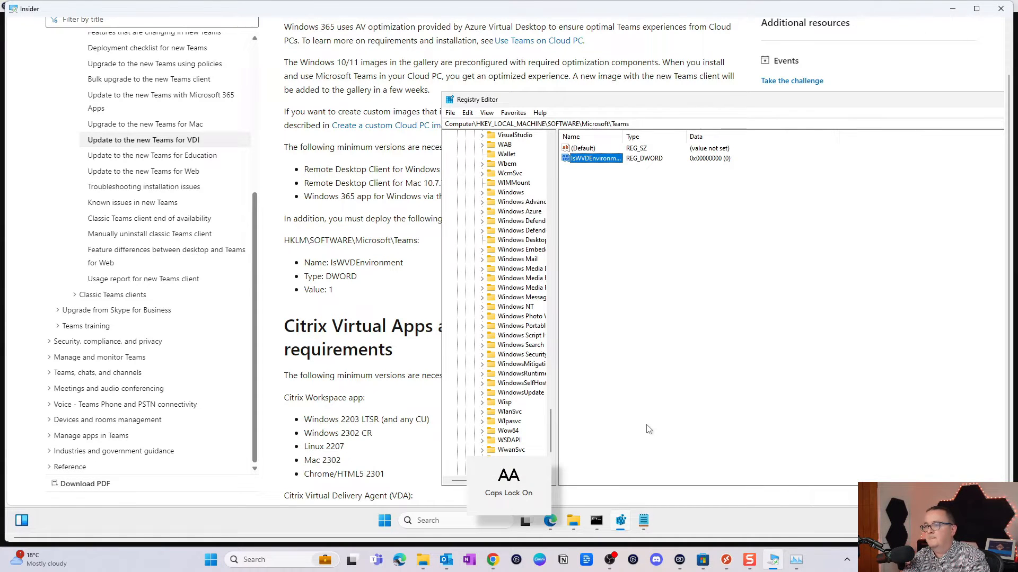
Step: Set the IsWVDEnvironment value data to 1 and widen the Name column to fit the full value name
{"action": "key", "text": "Return"}
{"action": "type", "text": "1"}
{"action": "key", "text": "Return"}
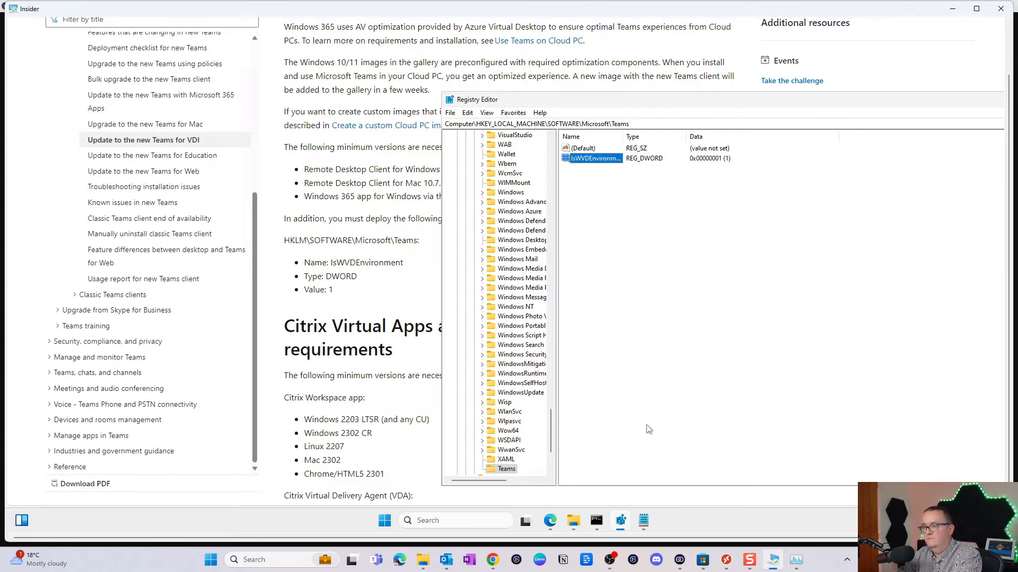
{"action": "left_click", "coordinate": [662, 352]}
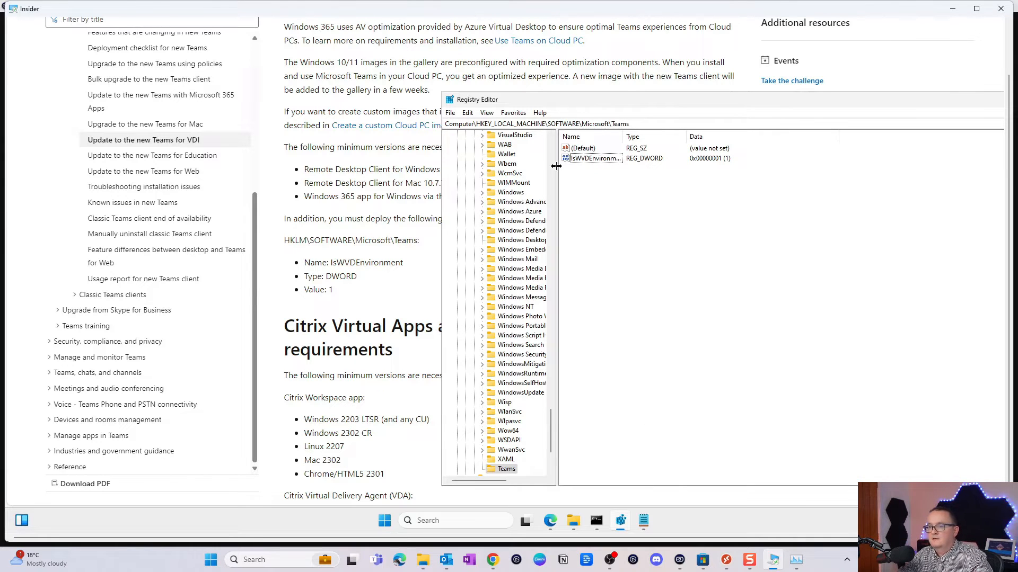
{"action": "double_click", "coordinate": [622, 135]}
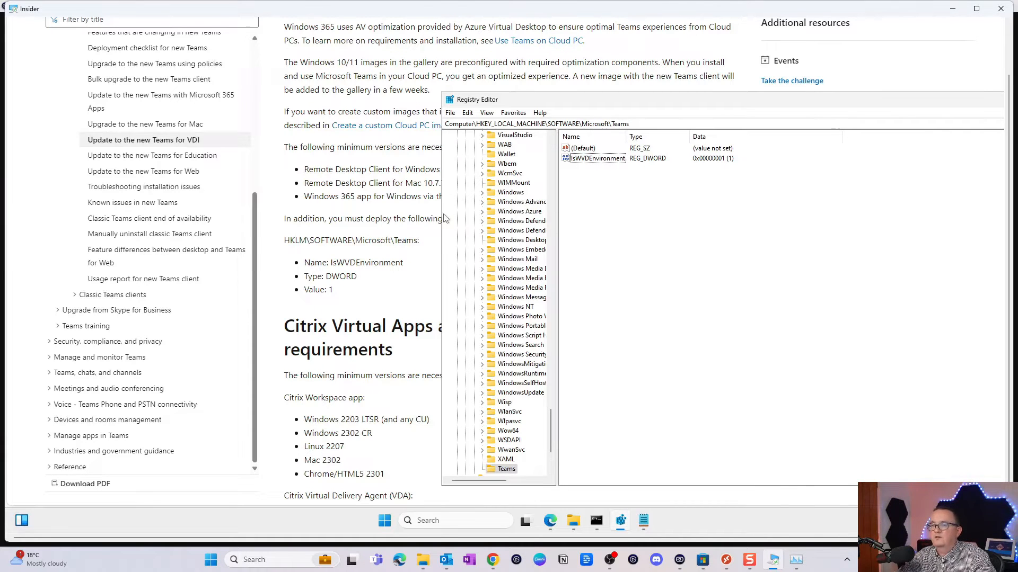
Step: Review the article's new Teams deployment section, including the required KBs and Option 1 for uninstalling classic Teams and installing the new client
{"action": "left_click", "coordinate": [439, 233]}
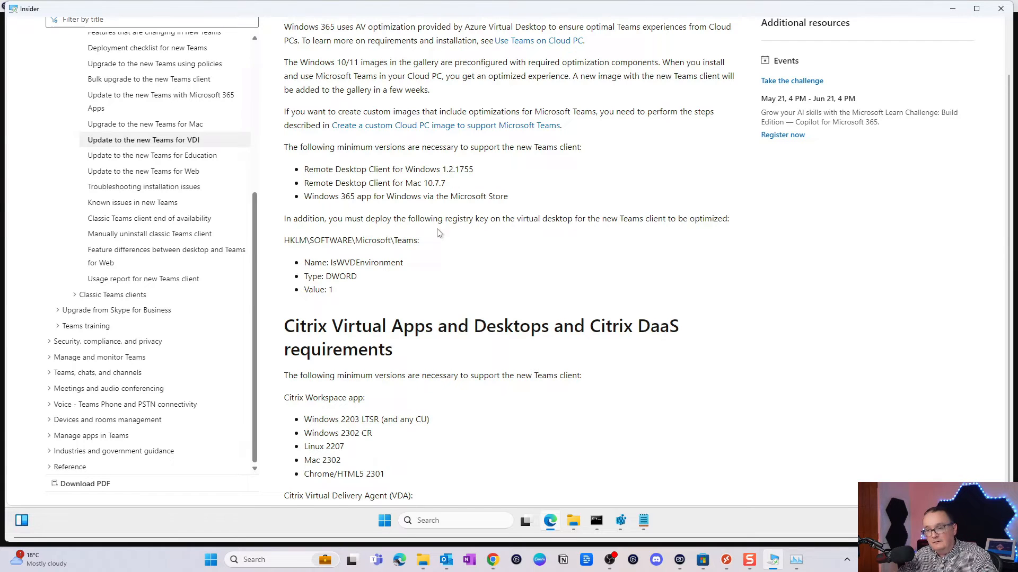
{"action": "scroll", "coordinate": [439, 233], "scroll_direction": "down", "scroll_amount": 10}
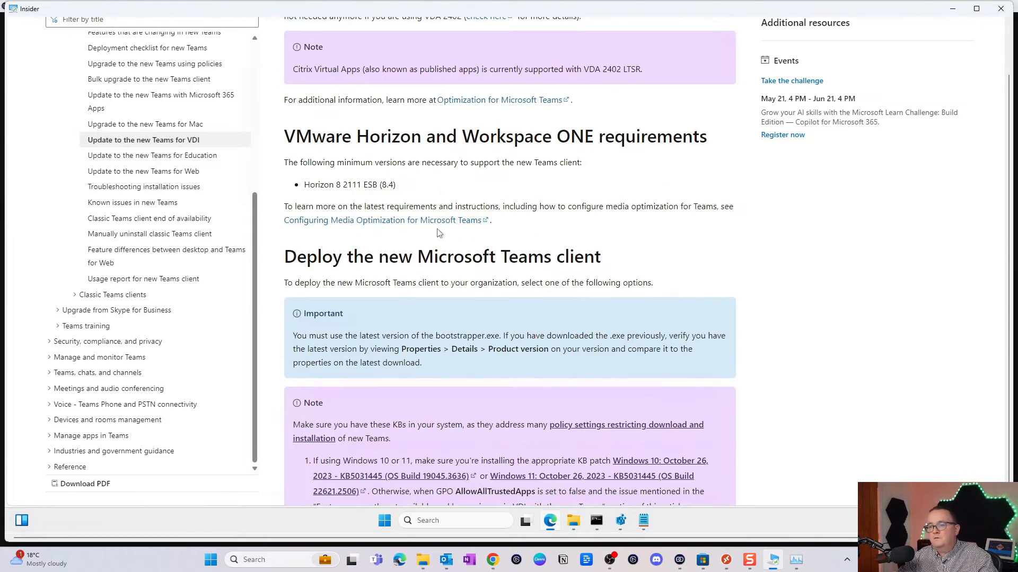
{"action": "scroll", "coordinate": [439, 233], "scroll_direction": "down", "scroll_amount": 9}
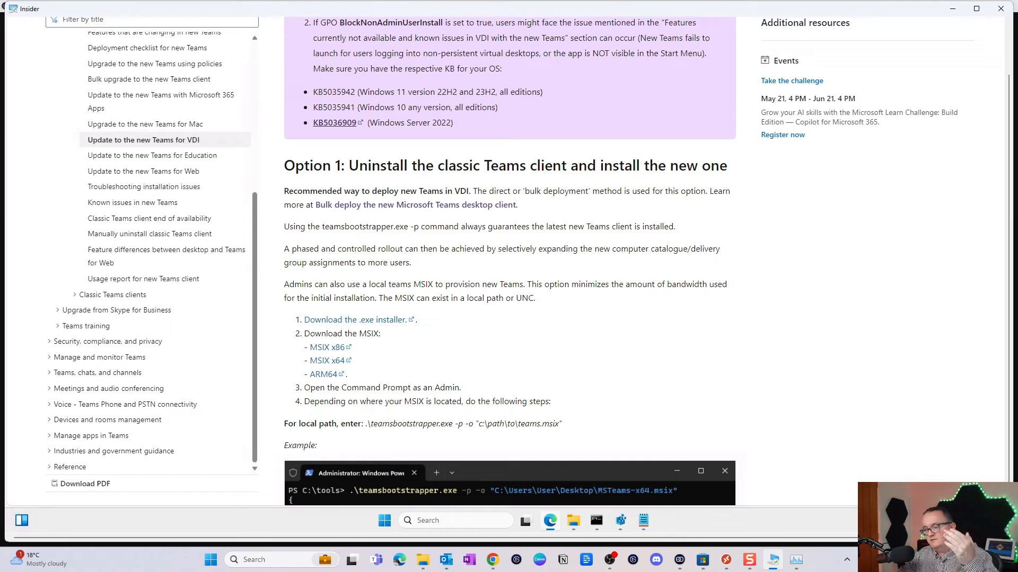
{"action": "scroll", "coordinate": [439, 243], "scroll_direction": "down", "scroll_amount": 1}
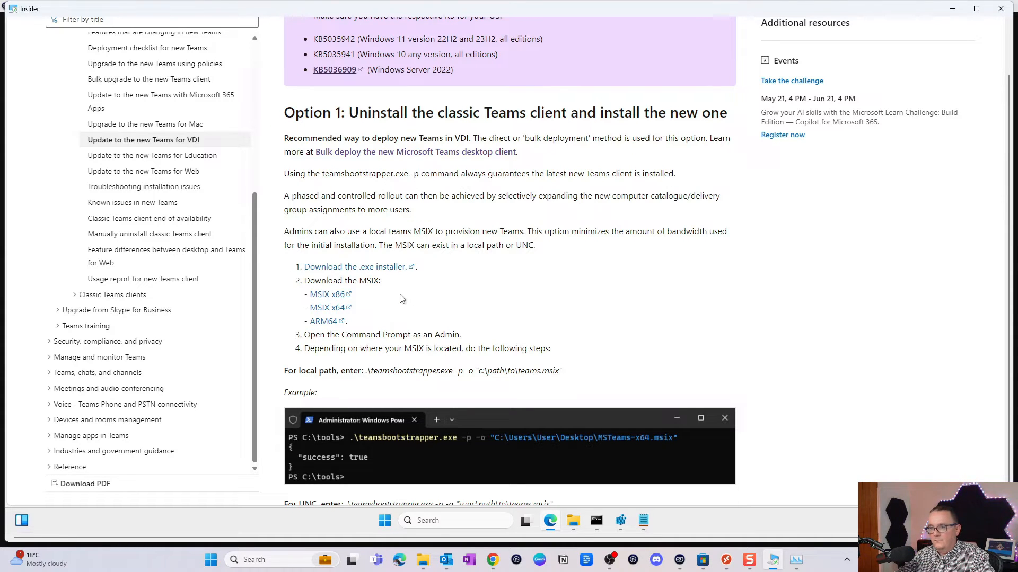
{"action": "scroll", "coordinate": [397, 295], "scroll_direction": "down", "scroll_amount": 1}
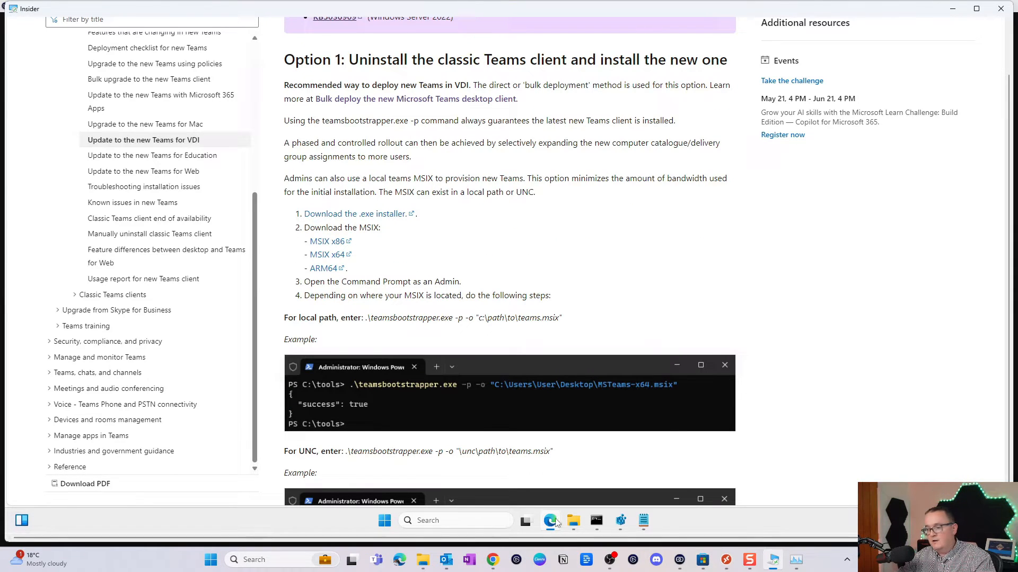
Step: Check the C:\TEMP folder for the MSTeams-x64 MSIX and teamsbootstrapper files, then return to the deployment article
{"action": "left_click", "coordinate": [571, 522]}
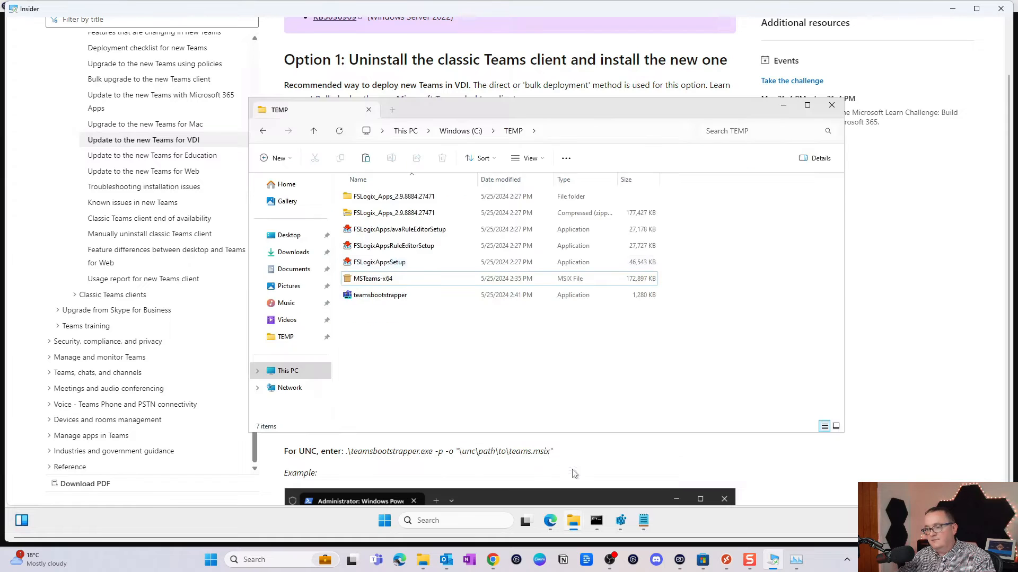
{"action": "left_click", "coordinate": [399, 278]}
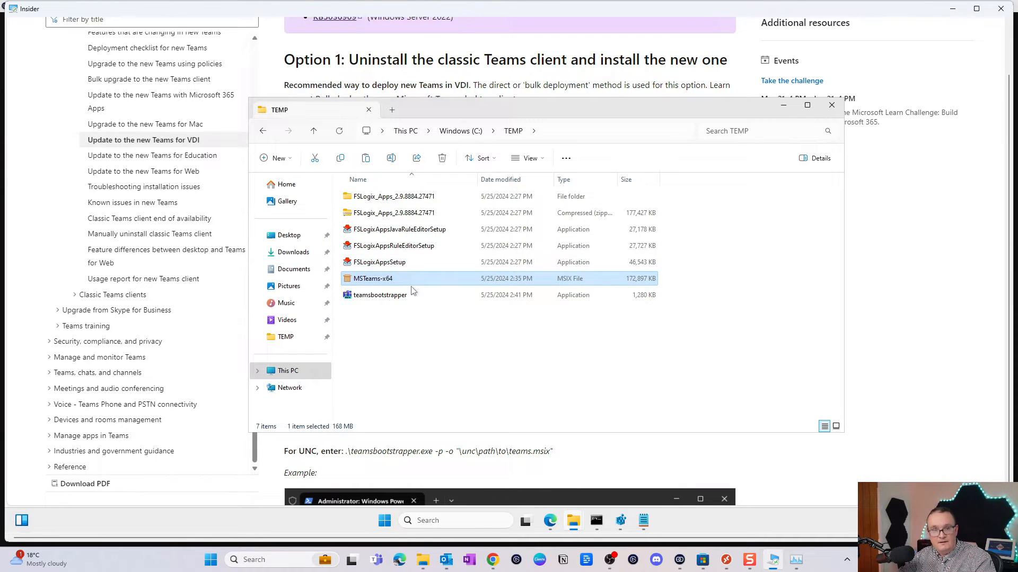
{"action": "left_click", "coordinate": [403, 296]}
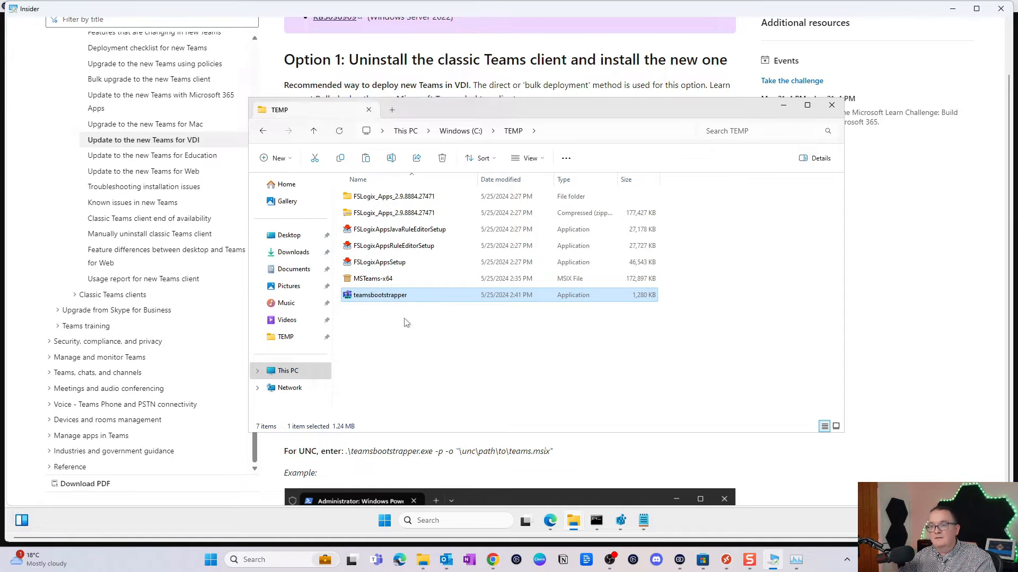
{"action": "left_click", "coordinate": [405, 319]}
{"action": "left_click", "coordinate": [377, 258]}
{"action": "left_click", "coordinate": [383, 242]}
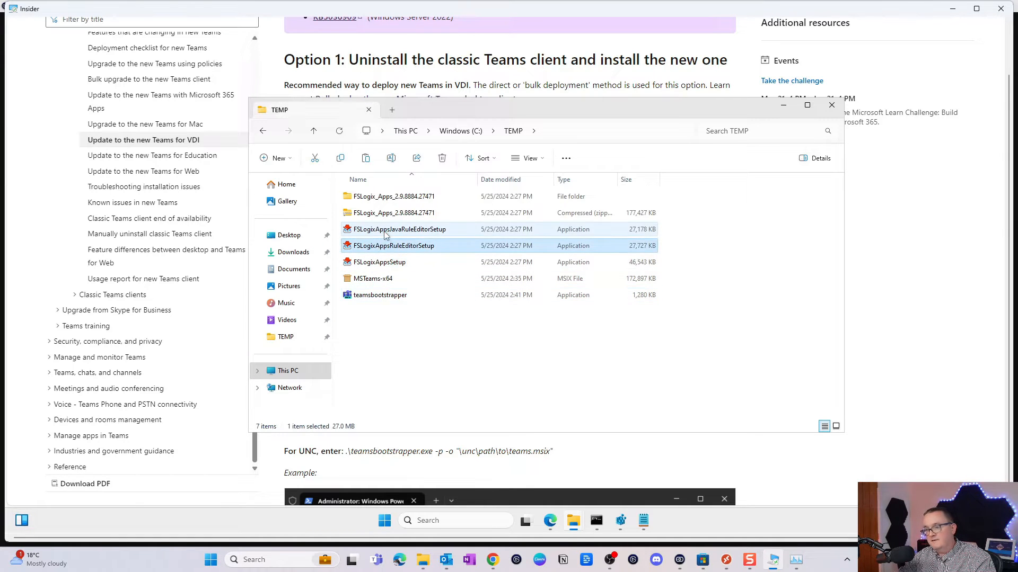
{"action": "left_click", "coordinate": [386, 236]}
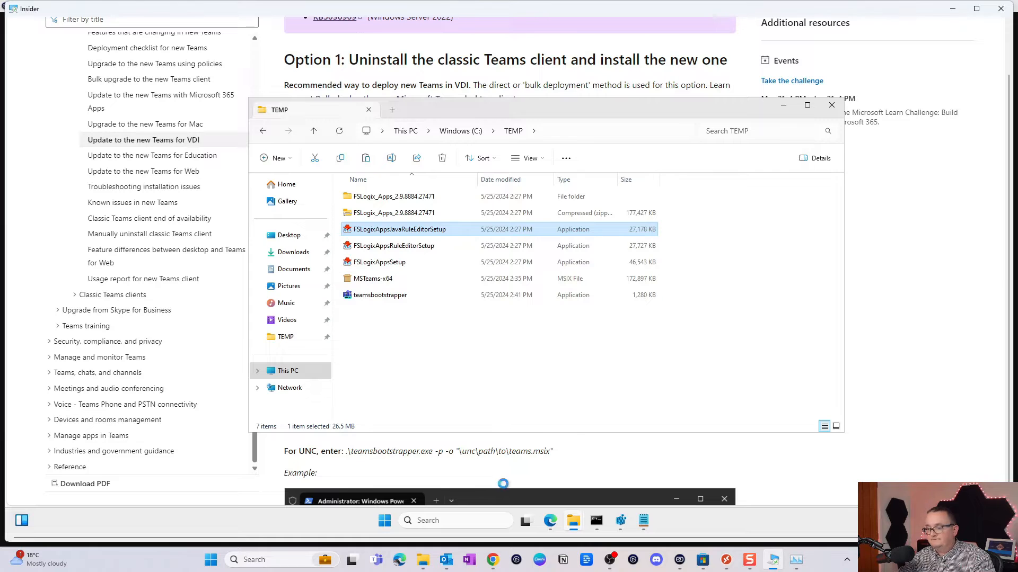
{"action": "left_click", "coordinate": [913, 379]}
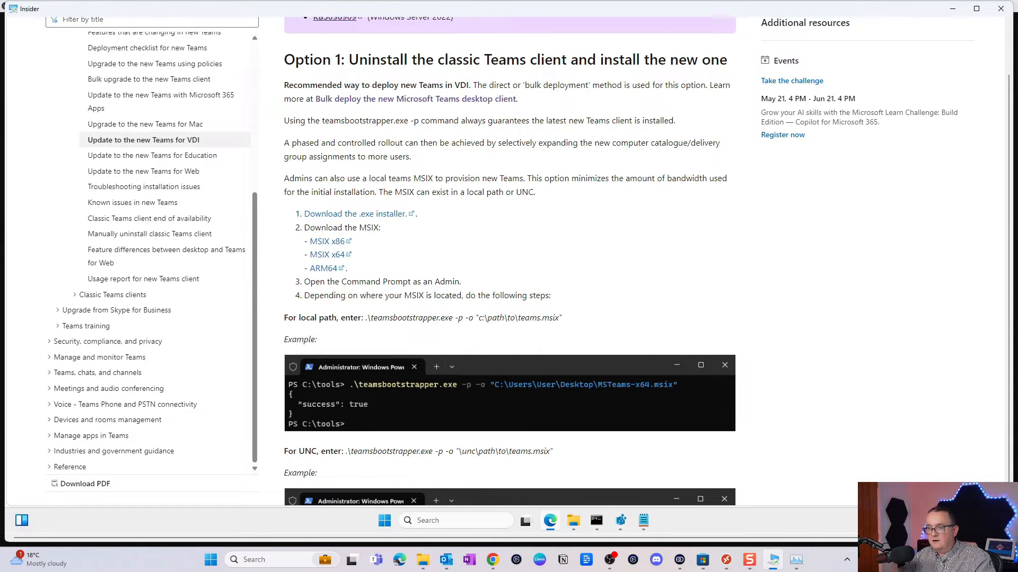
Step: In the administrator Command Prompt, try to show the bootstrapper's options by running .\teamsbootstrapper.exe /? from C:\TEMP
{"action": "scroll", "coordinate": [403, 281], "scroll_direction": "down", "scroll_amount": 1}
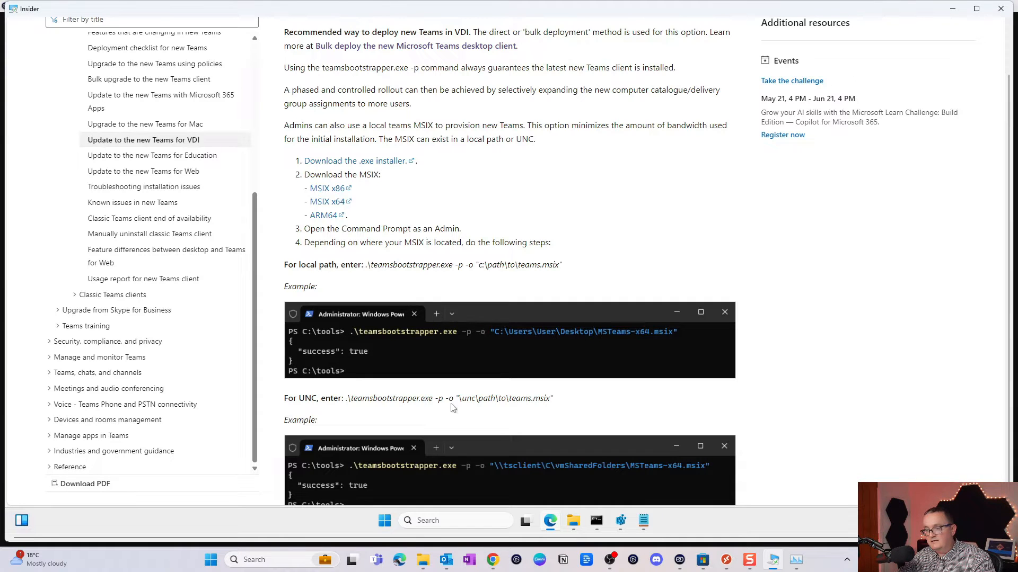
{"action": "left_click", "coordinate": [596, 521]}
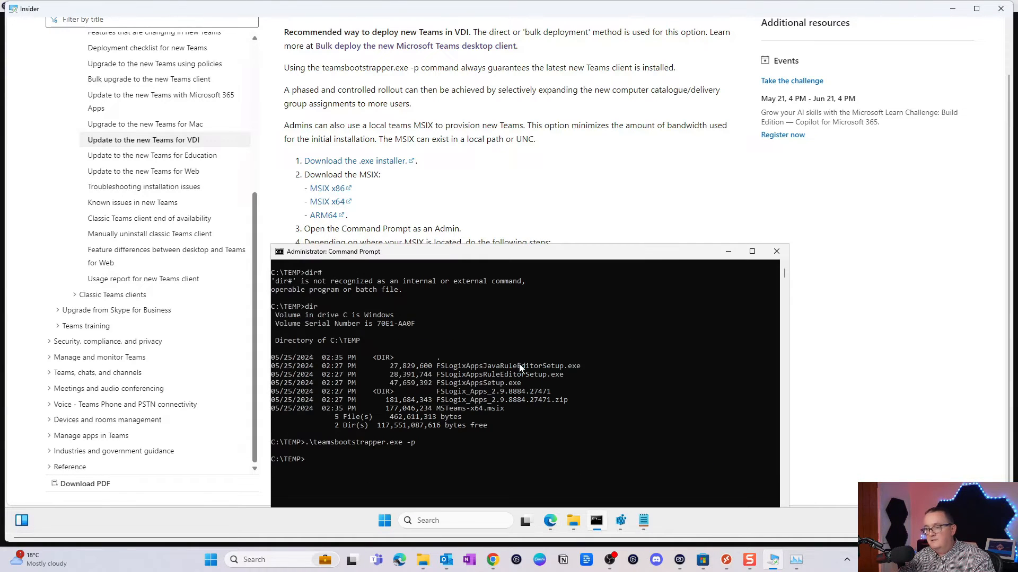
{"action": "left_click_drag", "start_coordinate": [448, 258], "coordinate": [517, 224]}
{"action": "type", "text": "dir"}
{"action": "key", "text": "BackSpace"}
{"action": "key", "text": "BackSpace"}
{"action": "key", "text": "BackSpace"}
{"action": "key", "text": "BackSpace"}
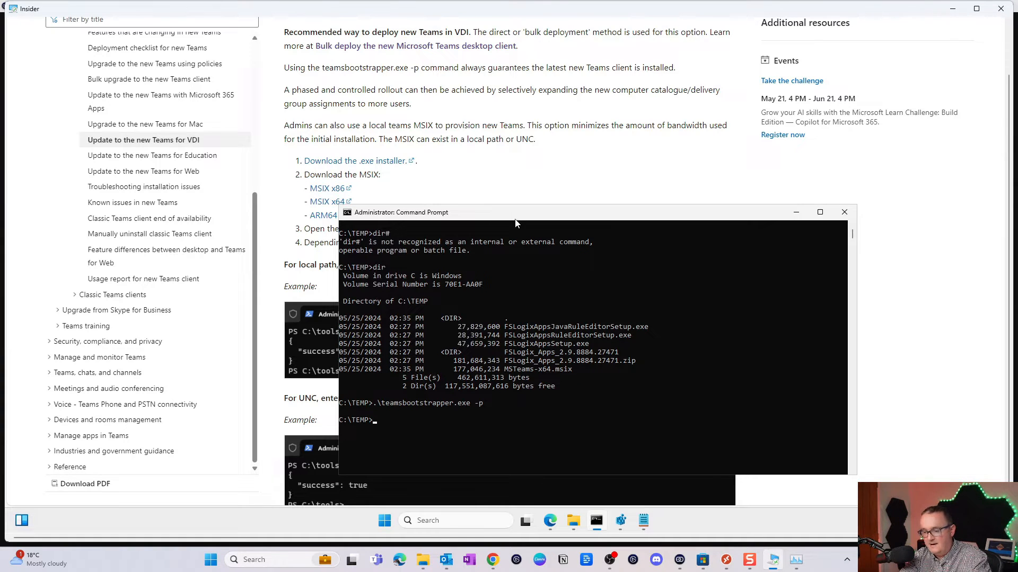
{"action": "type", "text": ".\\T"}
{"action": "key", "text": "Tab"}
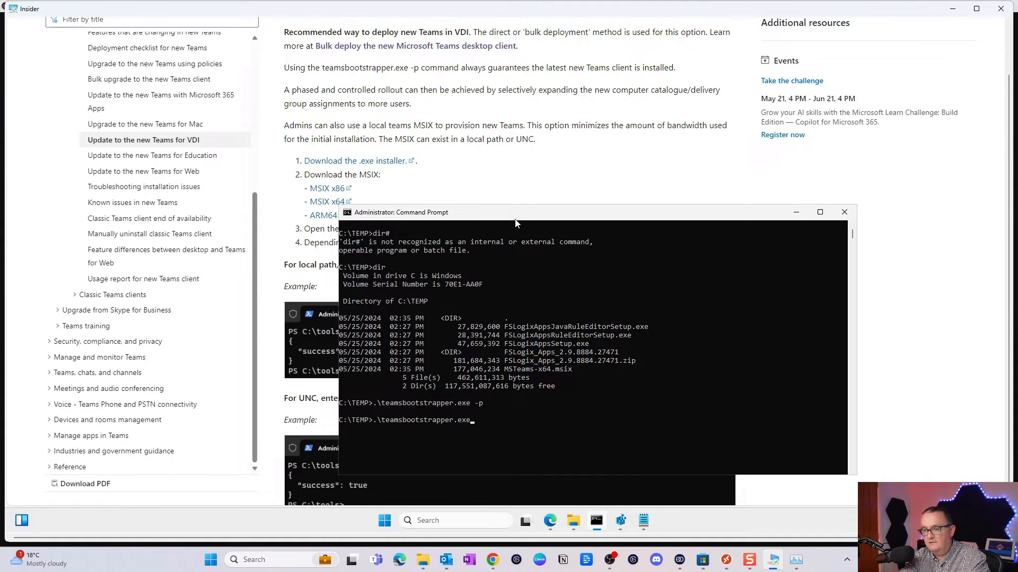
{"action": "type", "text": "/?"}
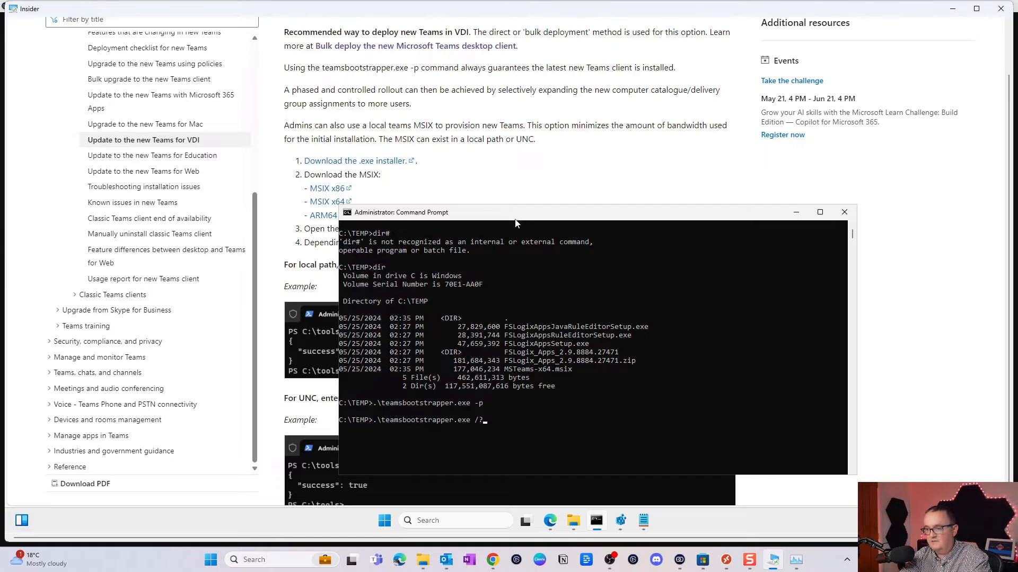
{"action": "key", "text": "Return"}
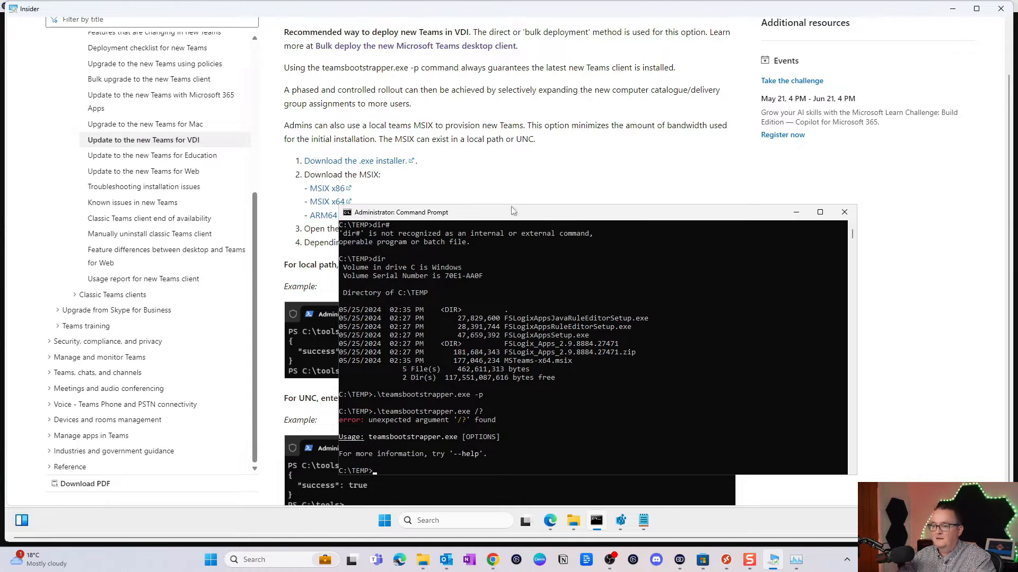
Step: Display the bootstrapper's command-line options by running .\teamsbootstrapper.exe --help
{"action": "scroll", "coordinate": [575, 366], "scroll_direction": "down", "scroll_amount": 1}
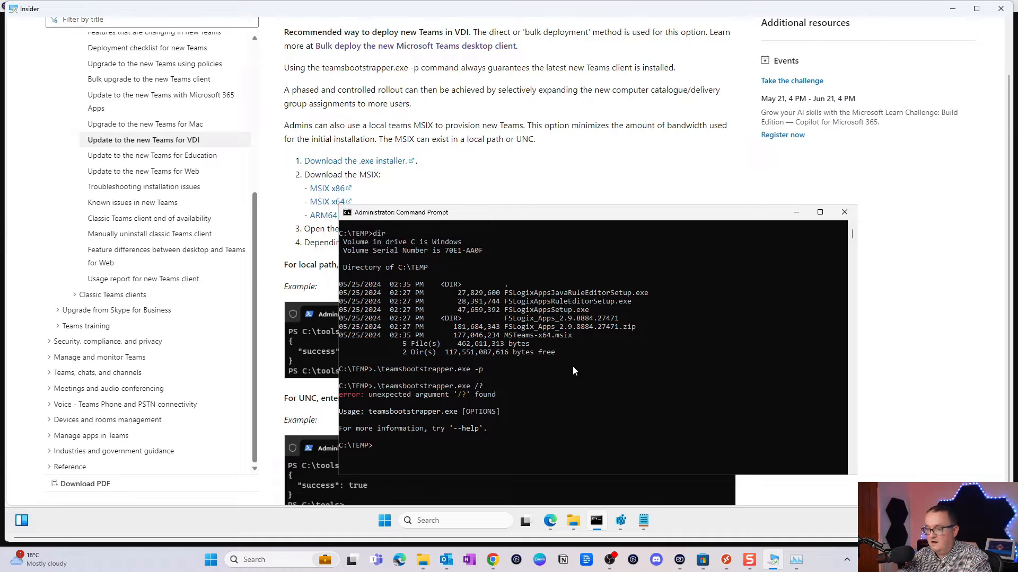
{"action": "key", "text": "Up"}
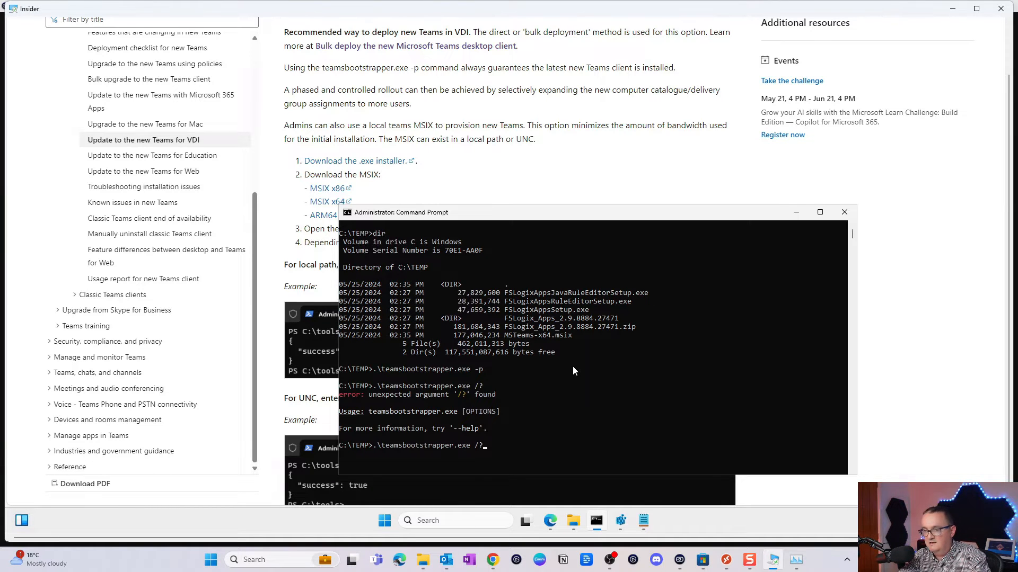
{"action": "key", "text": "BackSpace"}
{"action": "key", "text": "BackSpace"}
{"action": "type", "text": "--HEL"}
{"action": "key", "text": "BackSpace"}
{"action": "key", "text": "BackSpace"}
{"action": "key", "text": "BackSpace"}
{"action": "key", "text": "Caps_Lock"}
{"action": "type", "text": "help"}
{"action": "key", "text": "Return"}
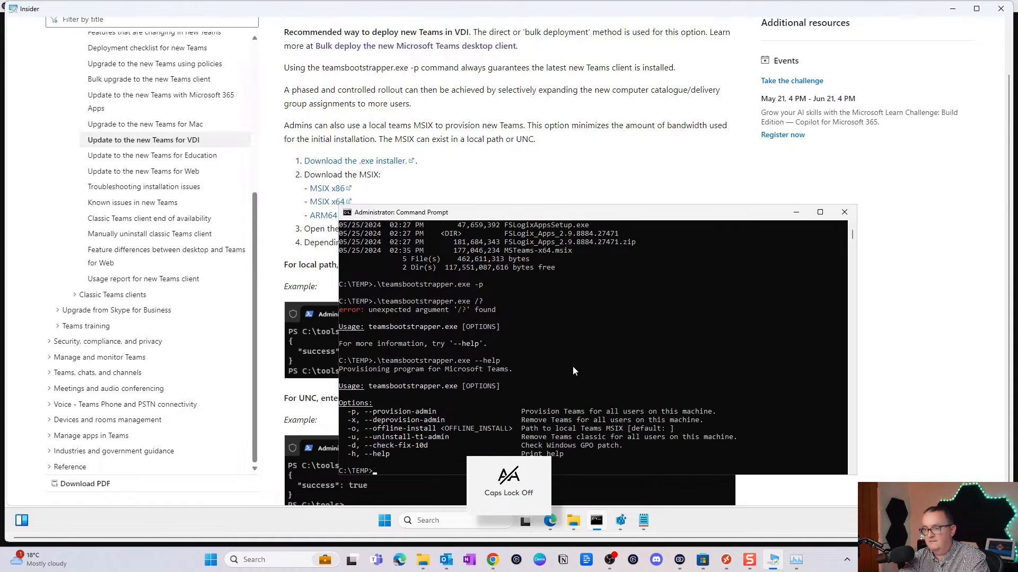
Step: Move the Command Prompt window clear of the article's local-path installation example and bring up a fresh C:\TEMP prompt
{"action": "scroll", "coordinate": [573, 361], "scroll_direction": "down", "scroll_amount": 1}
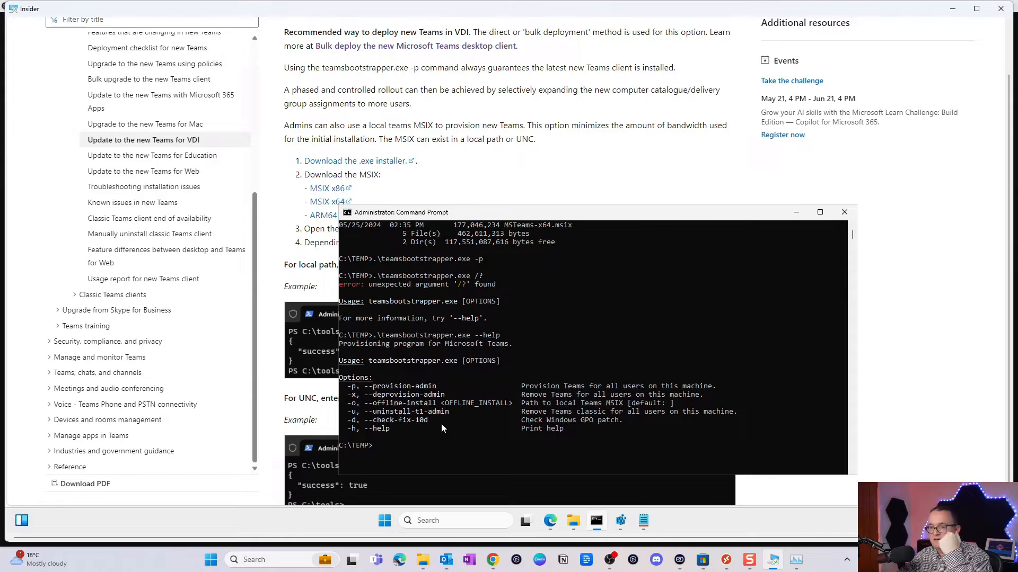
{"action": "left_click_drag", "start_coordinate": [460, 215], "coordinate": [570, 55]}
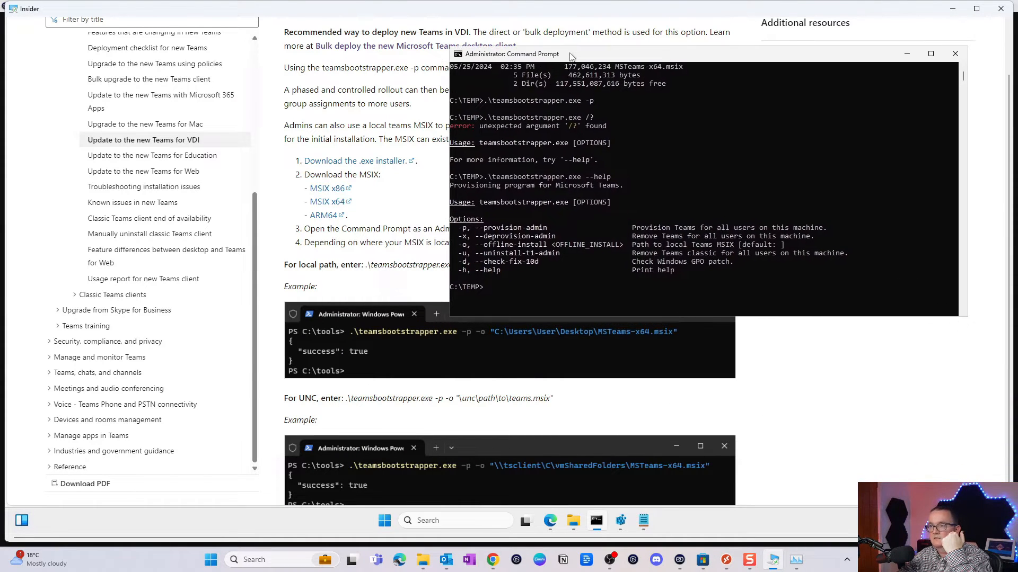
{"action": "left_click", "coordinate": [526, 286]}
{"action": "key", "text": "Return"}
{"action": "key", "text": "Return"}
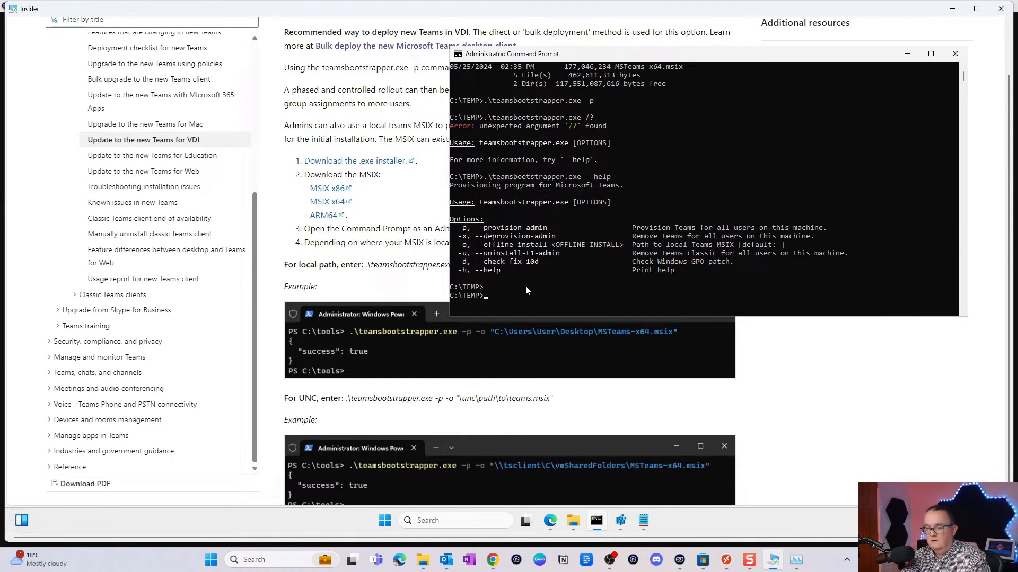
Step: Begin an offline all-users provisioning command with .\teamsbootstrapper.exe -p -o "c:\temp\ in the Command Prompt
{"action": "type", "text": ".\\te"}
{"action": "key", "text": "Tab"}
{"action": "type", "text": "-"}
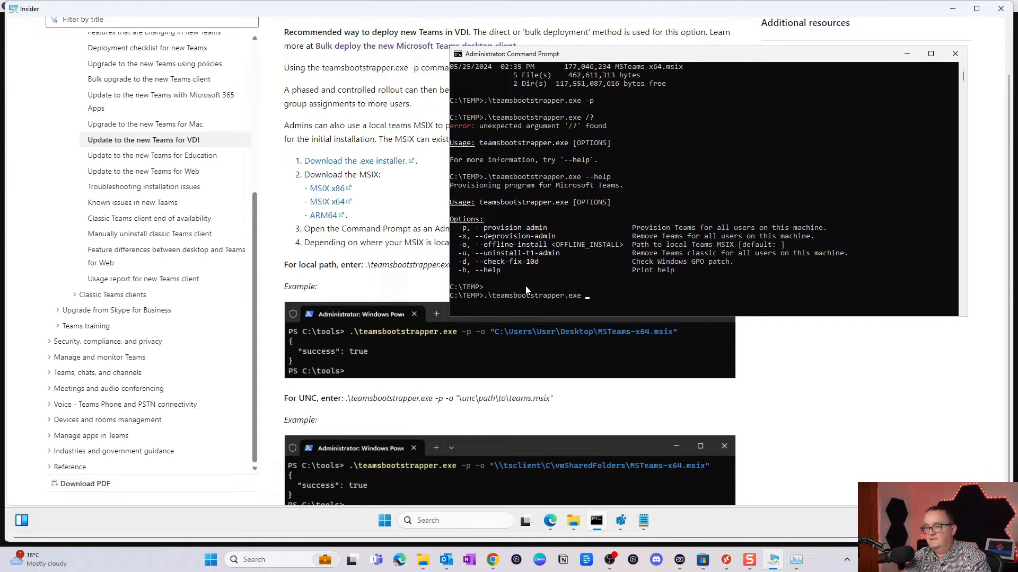
{"action": "type", "text": "p"}
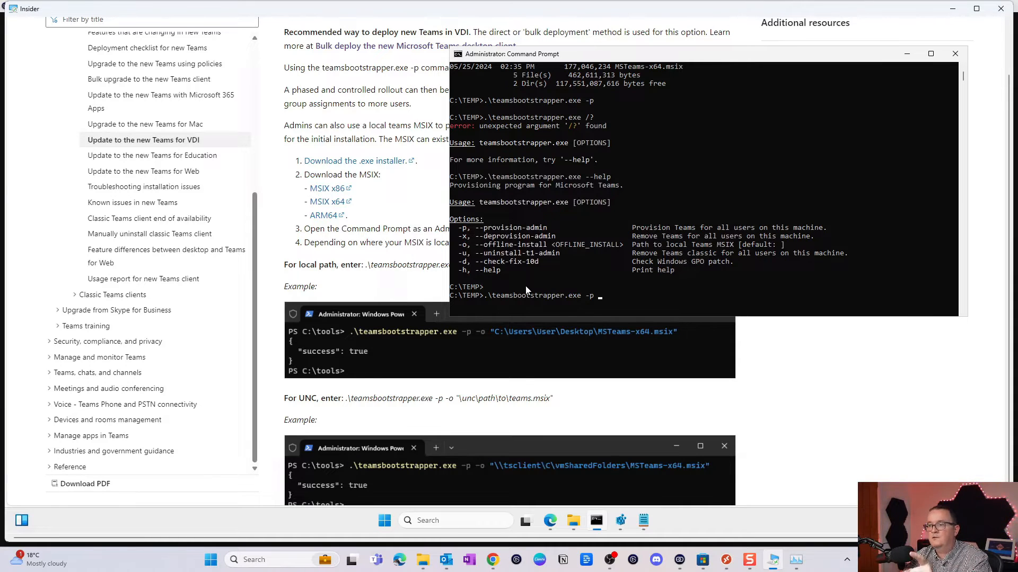
{"action": "type", "text": " -o"}
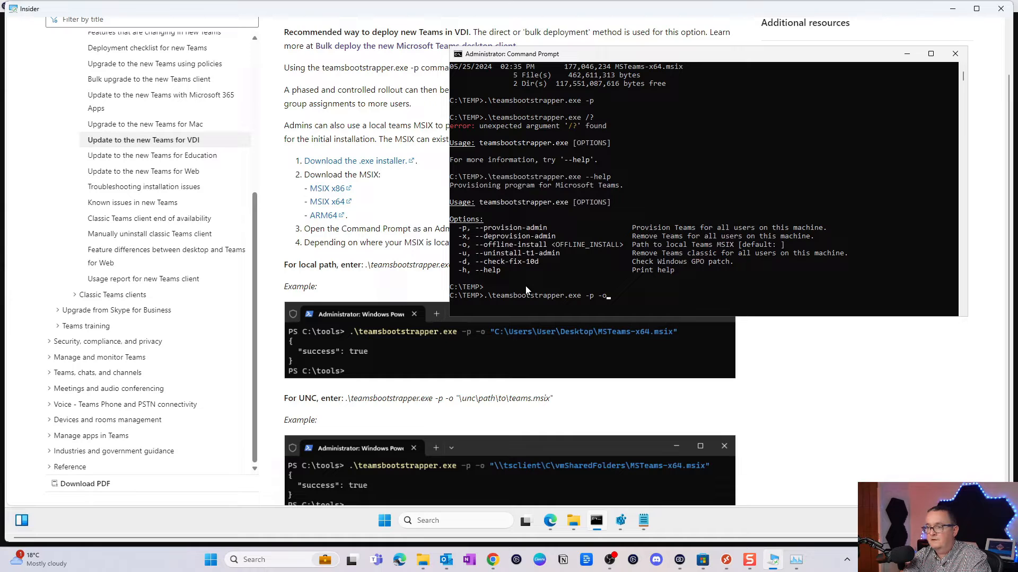
{"action": "key", "text": "Caps_Lock"}
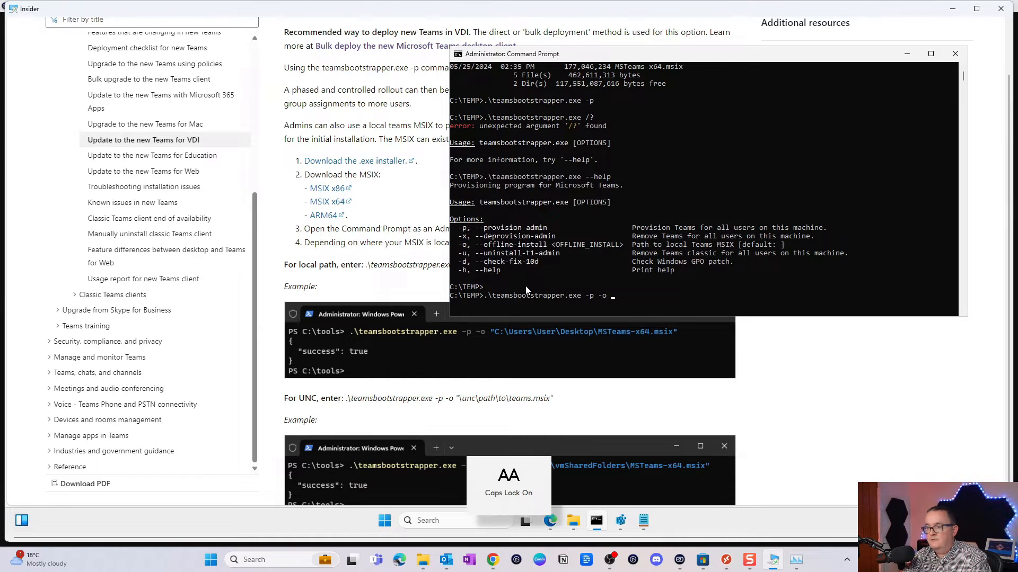
{"action": "type", "text": "\""}
{"action": "key", "text": "Caps_Lock"}
{"action": "type", "text": "c:\\temp\\"}
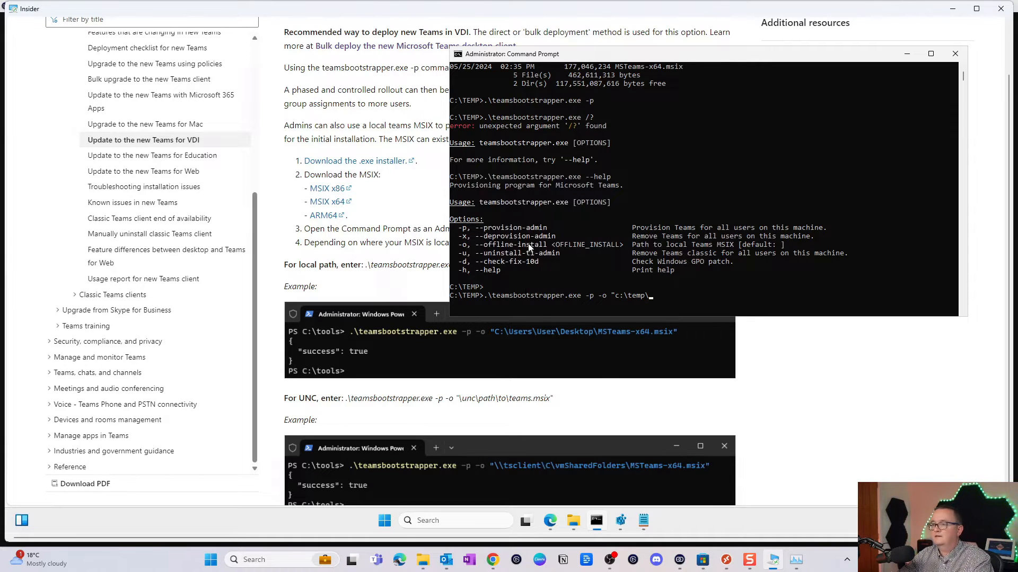
Step: Complete the offline install path with the file name MSTeams-x64.msix copied from the directory listing, close the quotation marks, and run the command
{"action": "scroll", "coordinate": [645, 215], "scroll_direction": "up", "scroll_amount": 2}
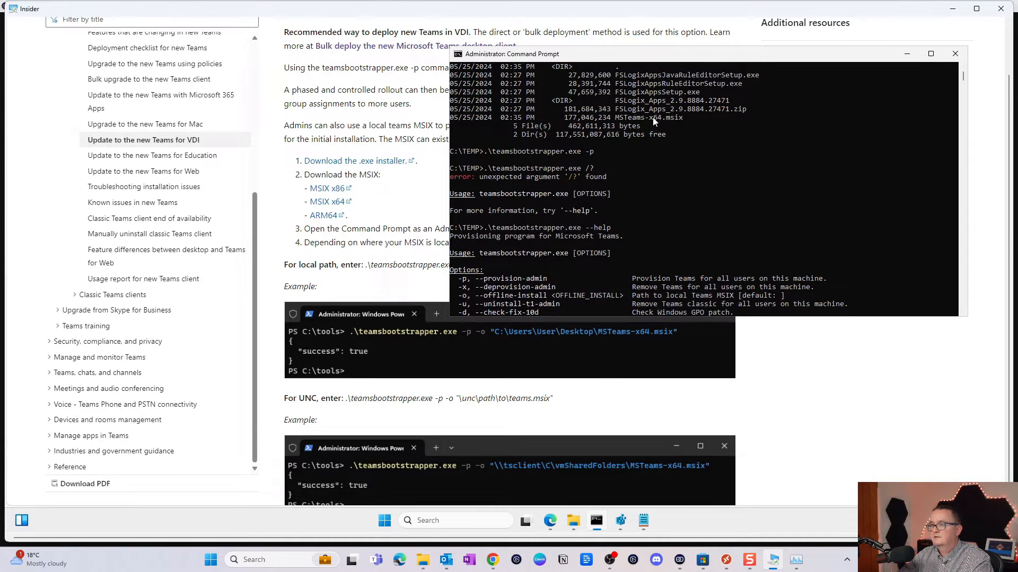
{"action": "left_click_drag", "start_coordinate": [616, 118], "coordinate": [683, 121]}
{"action": "right_click", "coordinate": [680, 120]}
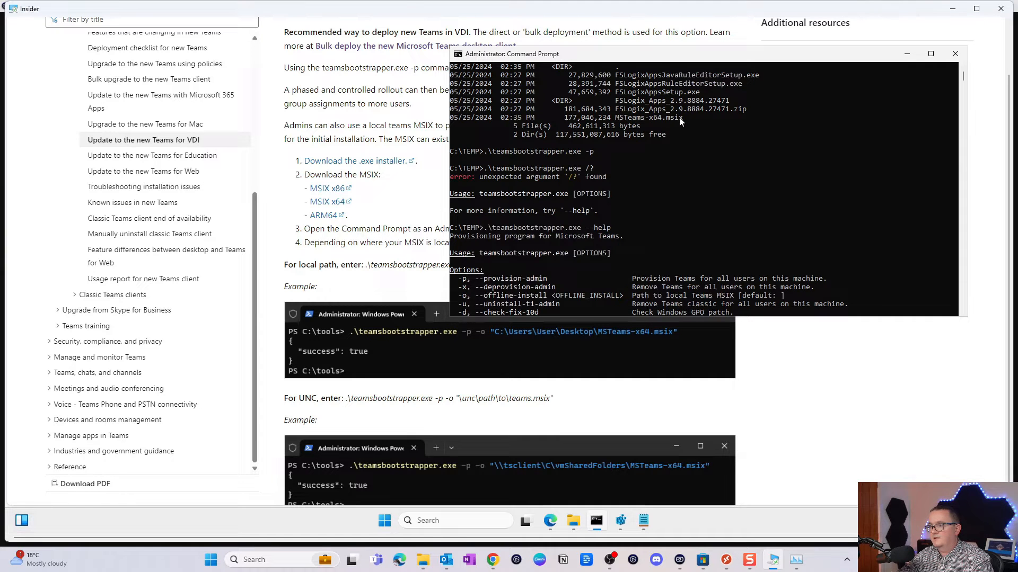
{"action": "scroll", "coordinate": [635, 259], "scroll_direction": "down", "scroll_amount": 2}
{"action": "right_click", "coordinate": [658, 282]}
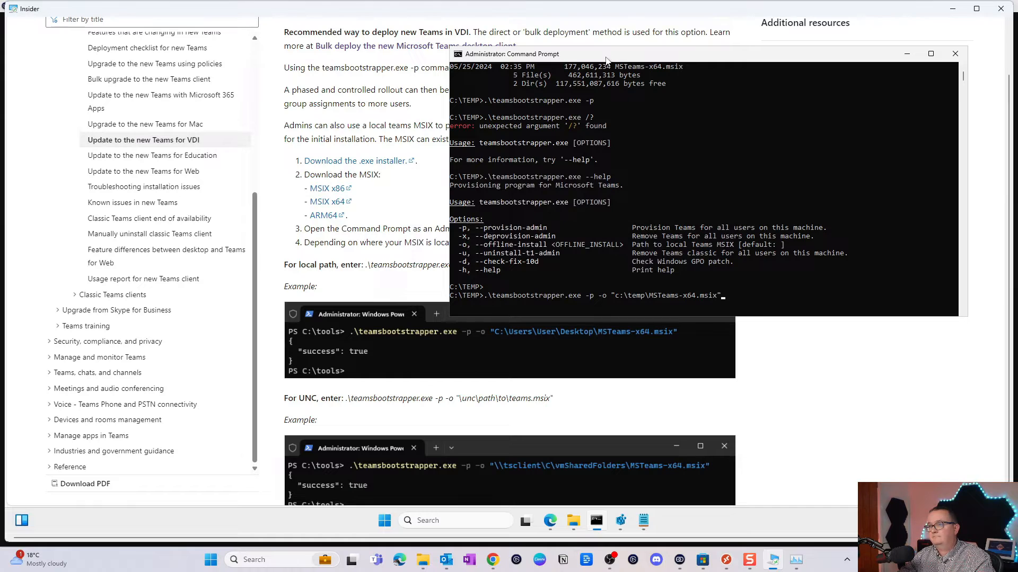
{"action": "key", "text": "Return"}
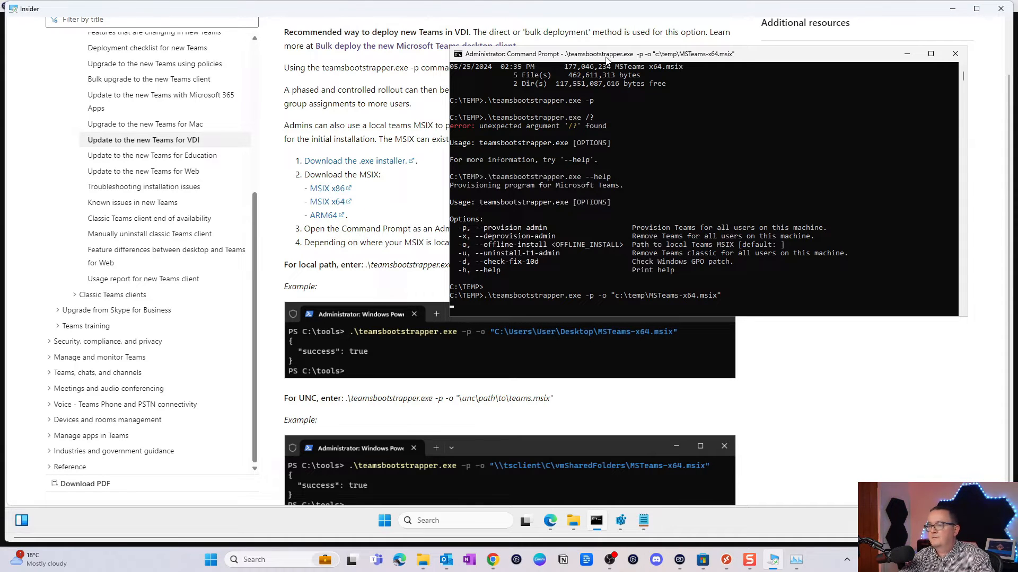
{"action": "scroll", "coordinate": [581, 134], "scroll_direction": "down", "scroll_amount": 2}
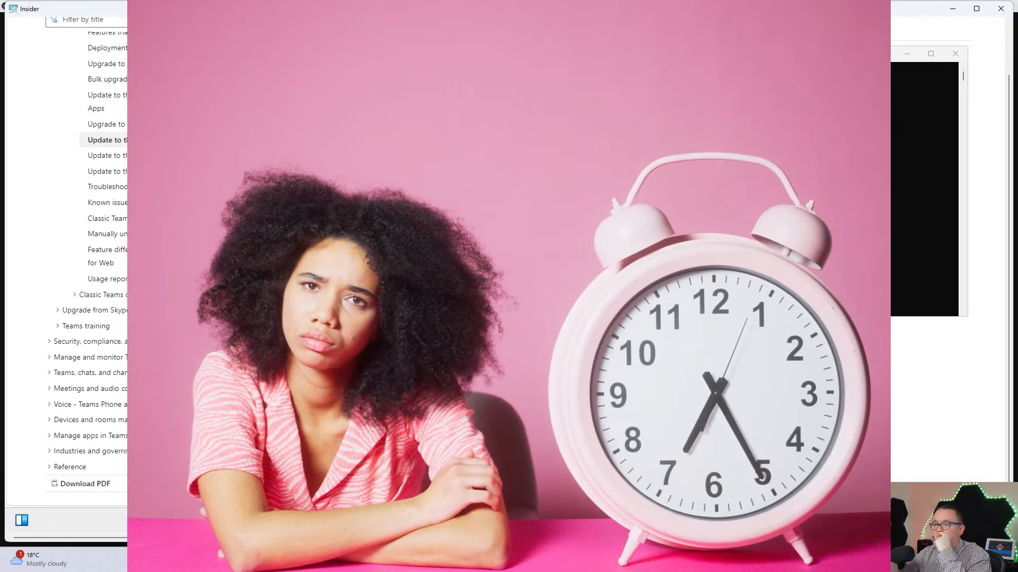
Step: Check the host's running processes and CPU load in Task Manager, keeping the bootstrapper output in the Command Prompt readable
{"action": "key", "text": "ctrl+shift+Escape"}
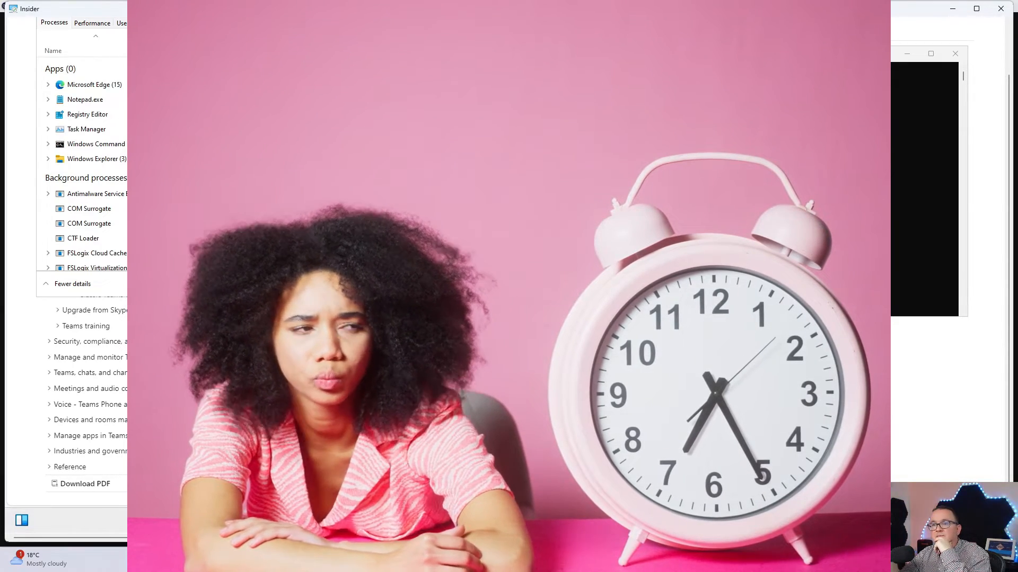
{"action": "scroll", "coordinate": [1003, 61], "scroll_direction": "up", "scroll_amount": 1}
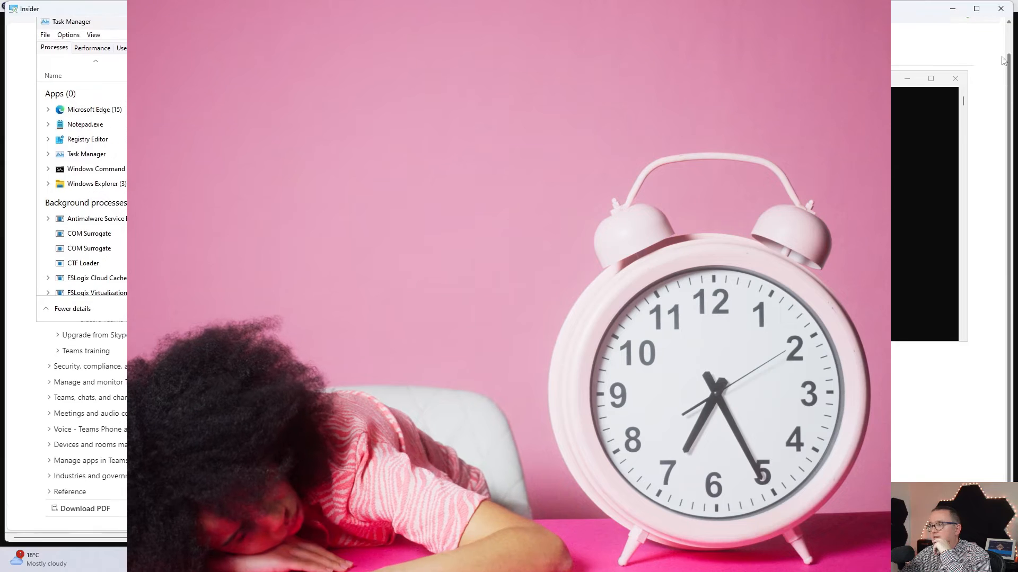
{"action": "scroll", "coordinate": [1004, 60], "scroll_direction": "up", "scroll_amount": 1}
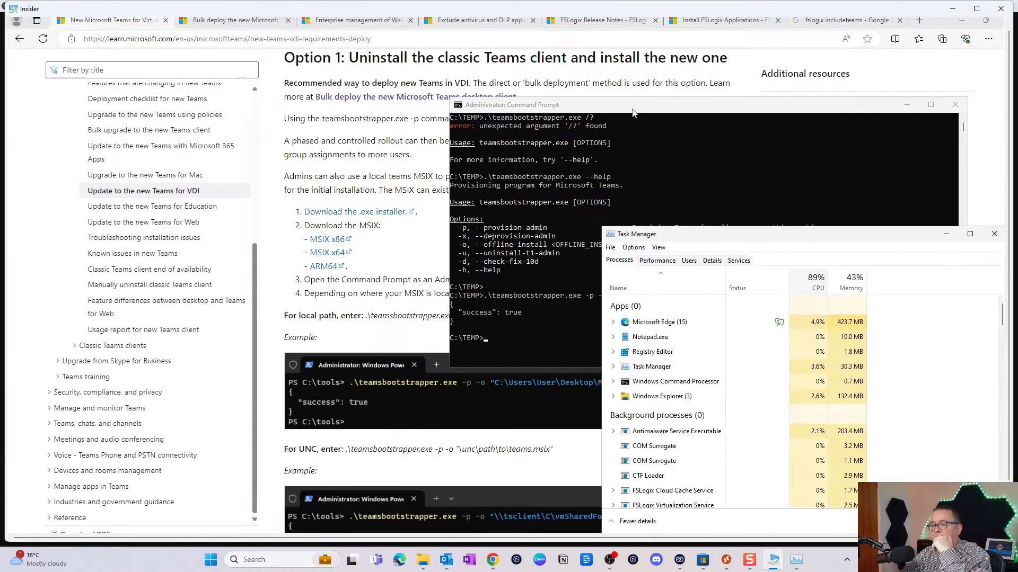
{"action": "left_click_drag", "start_coordinate": [735, 237], "coordinate": [610, 356]}
{"action": "left_click", "coordinate": [588, 310]}
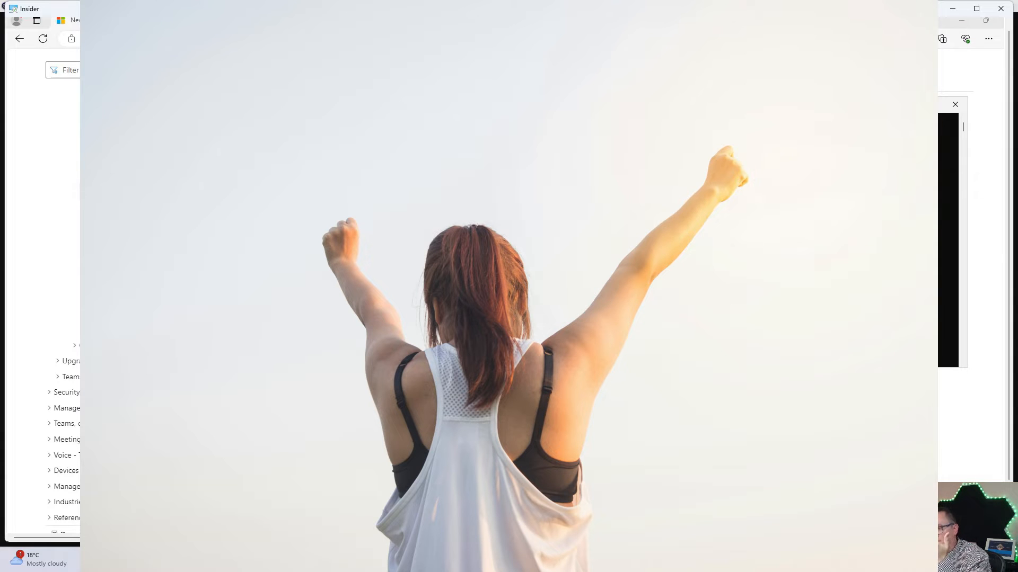
{"action": "left_click_drag", "start_coordinate": [1008, 237], "coordinate": [1000, 322]}
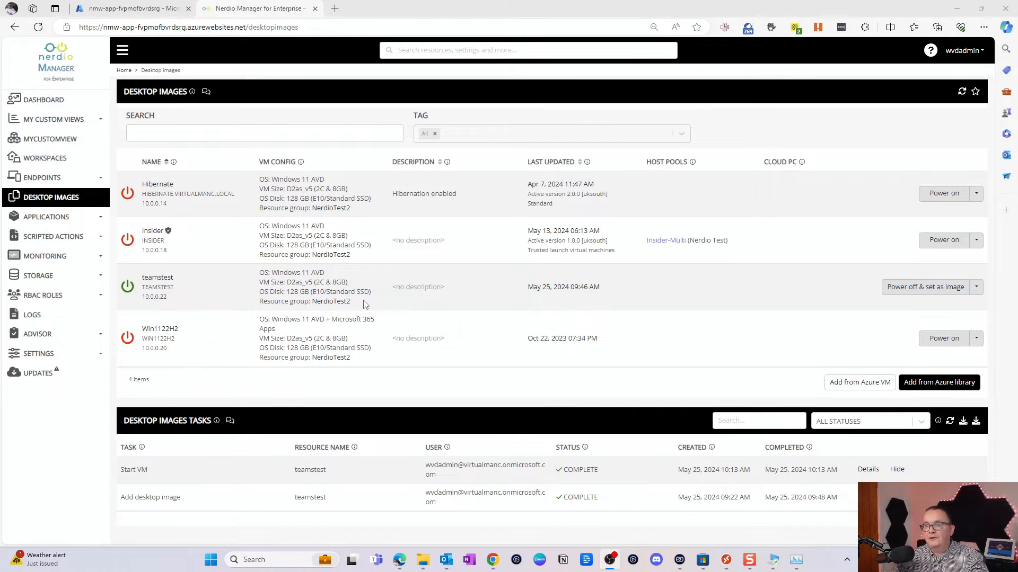
Step: In Nerdio Manager, set up powering off teamstest and setting it as an image, with the change log "25/05 - Installed Teams client"
{"action": "left_click", "coordinate": [909, 288]}
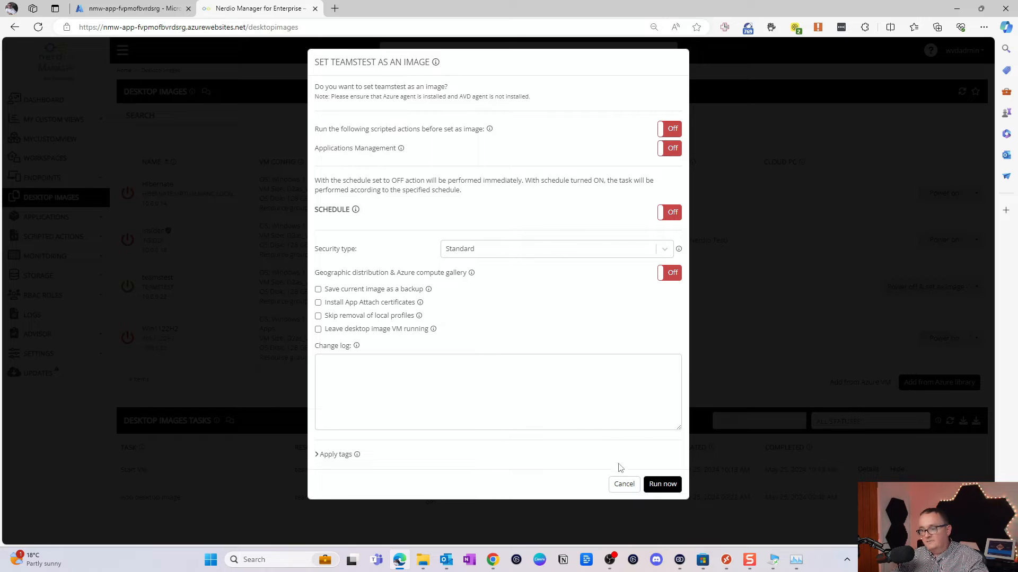
{"action": "left_click", "coordinate": [567, 410]}
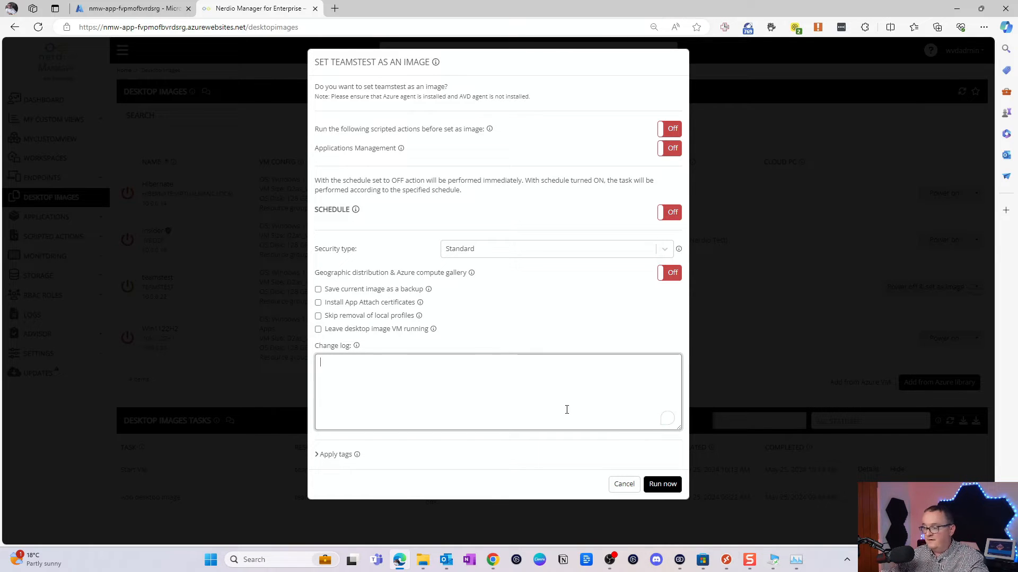
{"action": "key", "text": "Caps_Lock"}
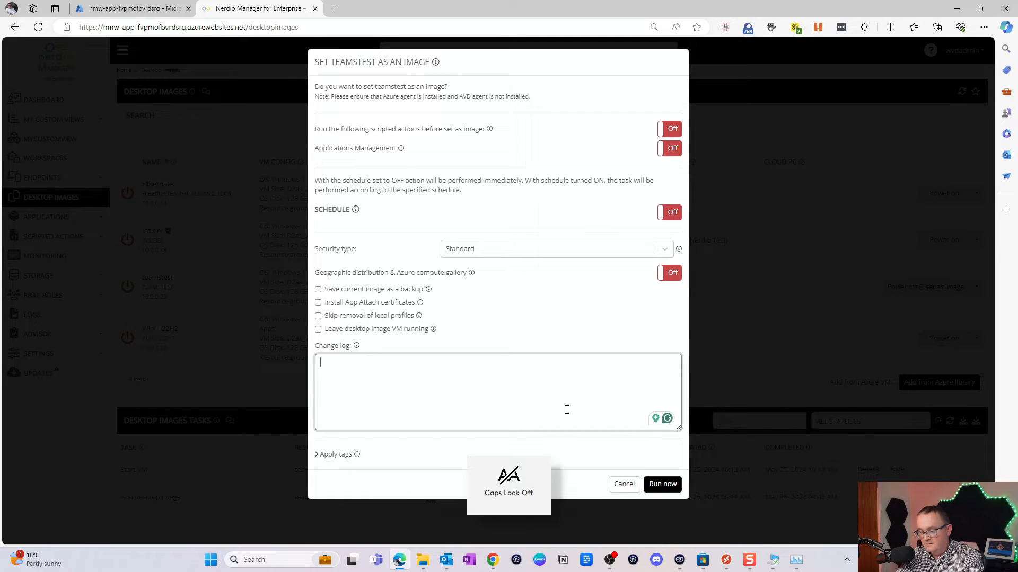
{"action": "type", "text": "25"}
{"action": "type", "text": "#"}
{"action": "type", "text": "/05 - o"}
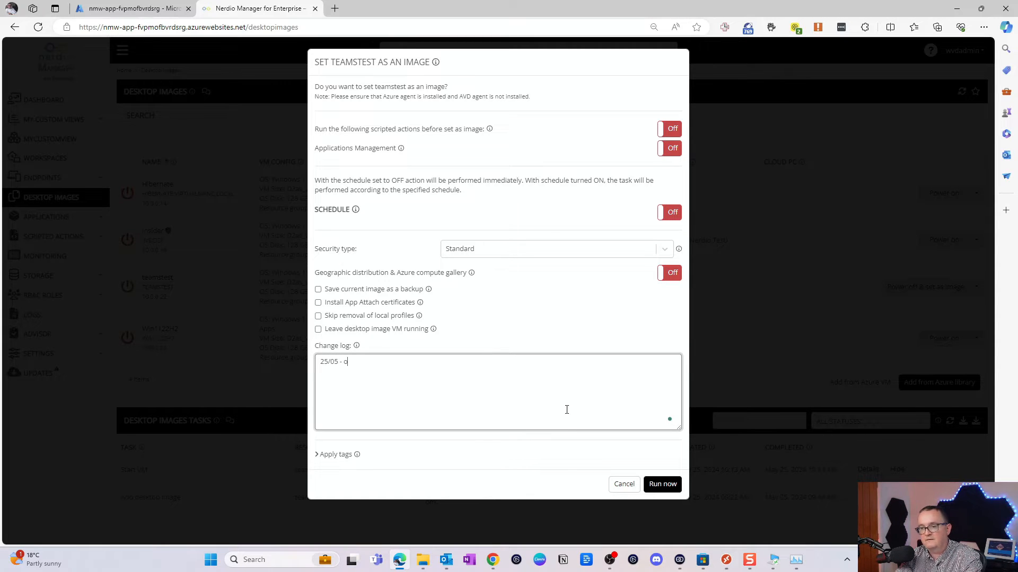
{"action": "key", "text": "Caps_Lock"}
{"action": "type", "text": "- iNST"}
{"action": "key", "text": "Caps_Lock"}
{"action": "type", "text": "Installed T"}
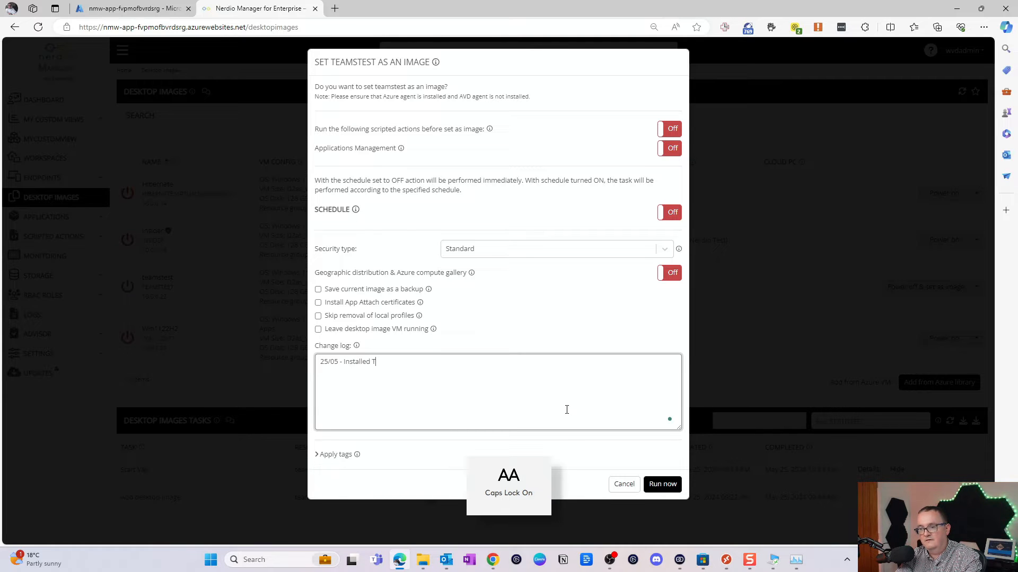
{"action": "type", "text": "eams client"}
{"action": "key", "text": "Caps_Lock"}
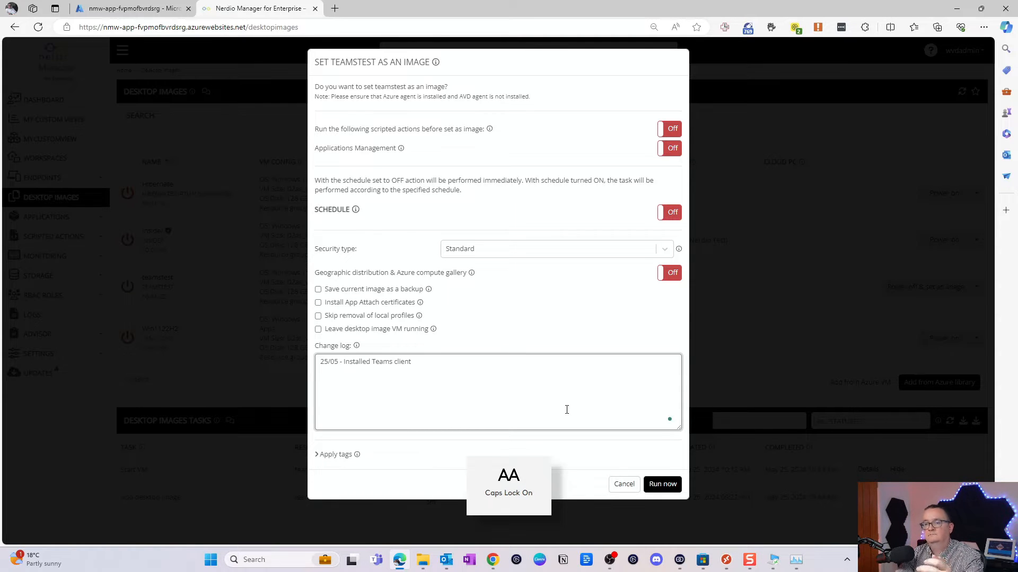
Step: Run the teamstest imaging job immediately and open the details of its Power off & set as image task
{"action": "left_click", "coordinate": [663, 484]}
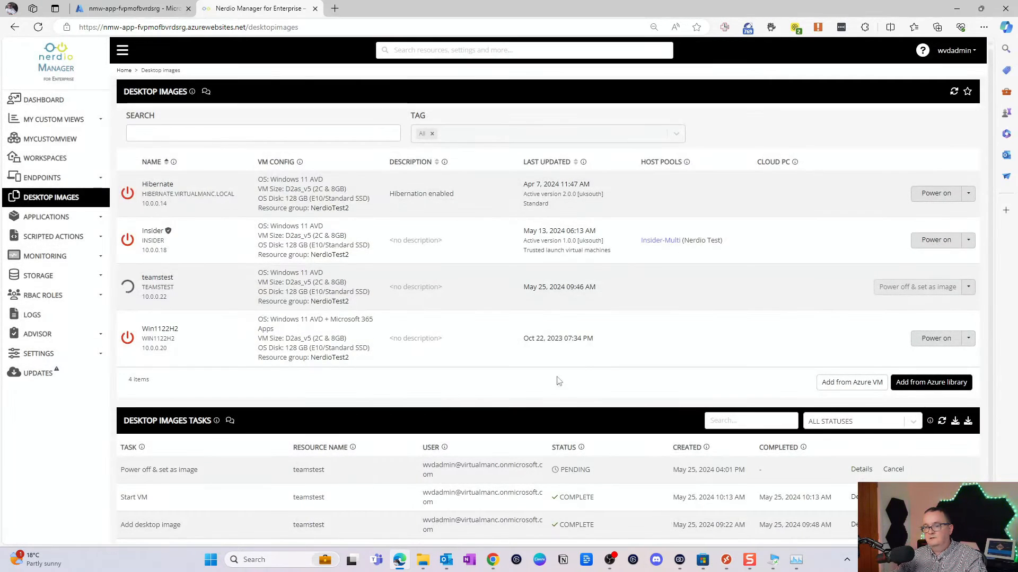
{"action": "scroll", "coordinate": [611, 375], "scroll_direction": "down", "scroll_amount": 1}
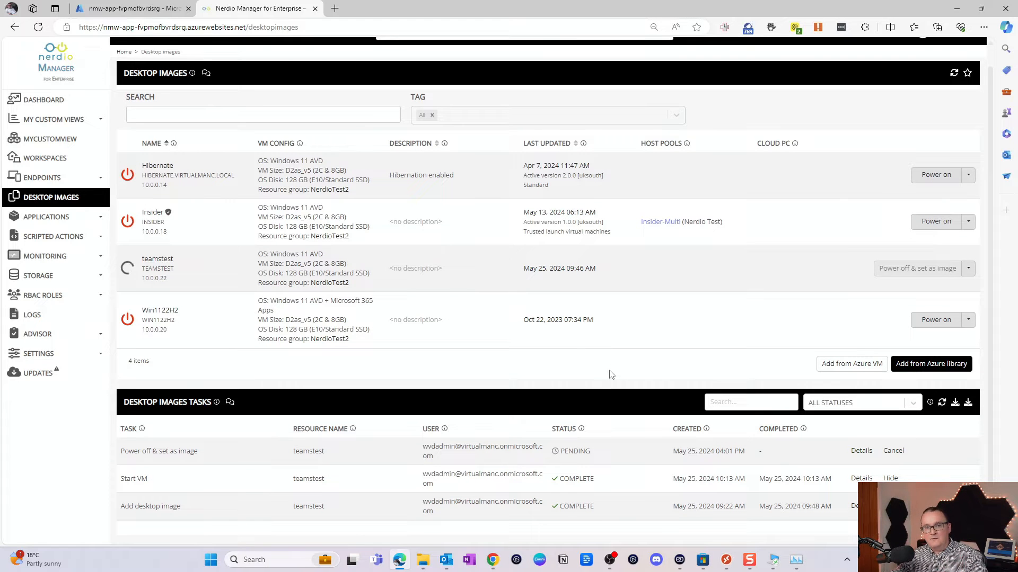
{"action": "left_click", "coordinate": [860, 451]}
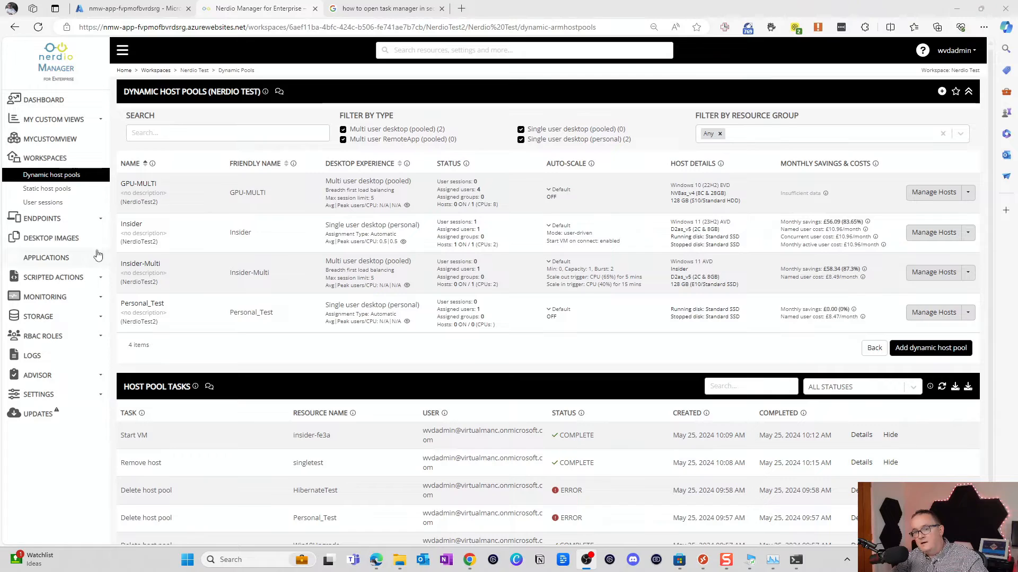
Step: Return to the desktop images and review every stage in the teamstest Power off & set as image task details
{"action": "left_click", "coordinate": [87, 242]}
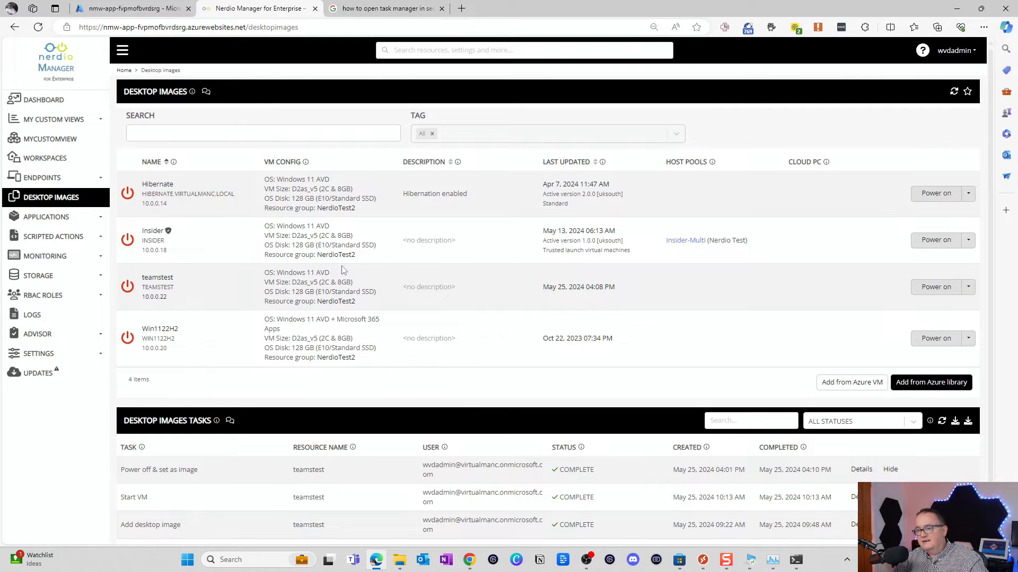
{"action": "scroll", "coordinate": [742, 318], "scroll_direction": "down", "scroll_amount": 1}
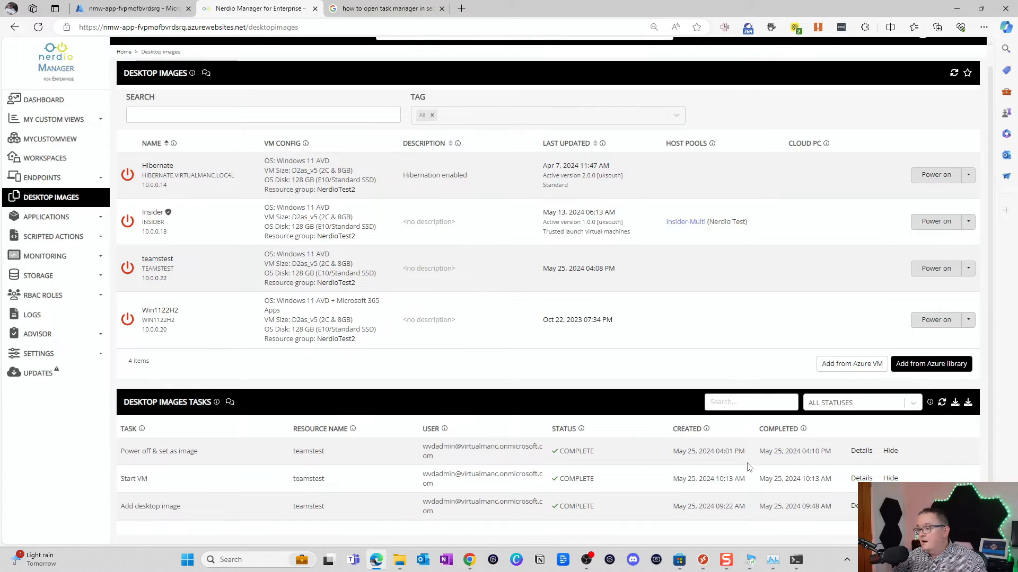
{"action": "left_click", "coordinate": [855, 454]}
{"action": "scroll", "coordinate": [354, 332], "scroll_direction": "down", "scroll_amount": 3}
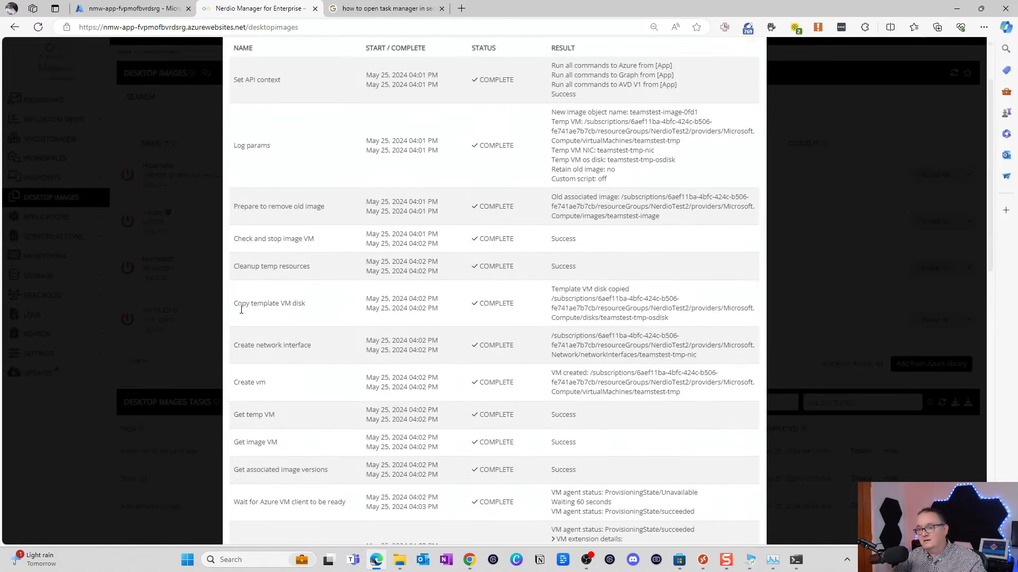
{"action": "scroll", "coordinate": [312, 346], "scroll_direction": "down", "scroll_amount": 2}
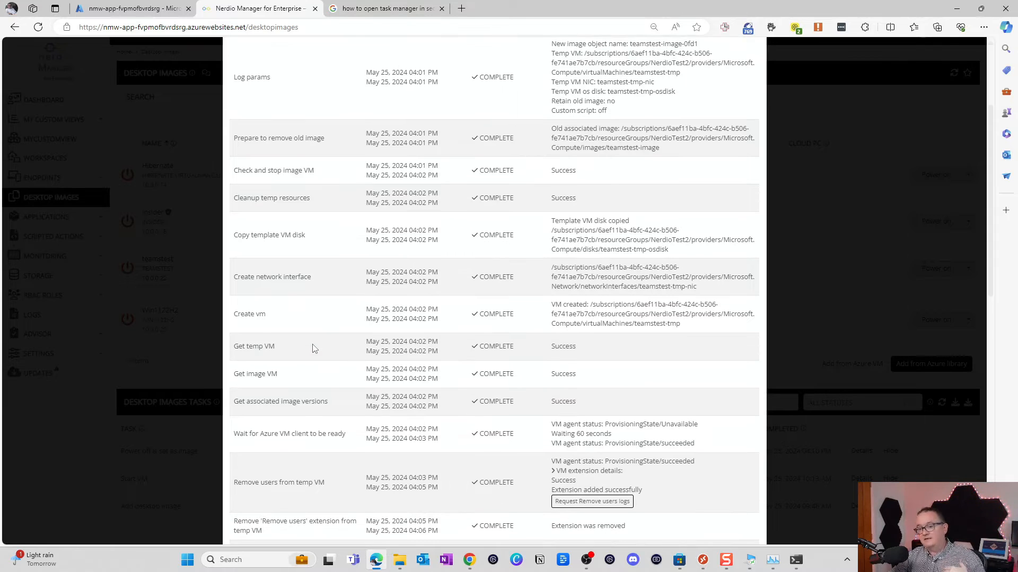
{"action": "scroll", "coordinate": [313, 348], "scroll_direction": "down", "scroll_amount": 3}
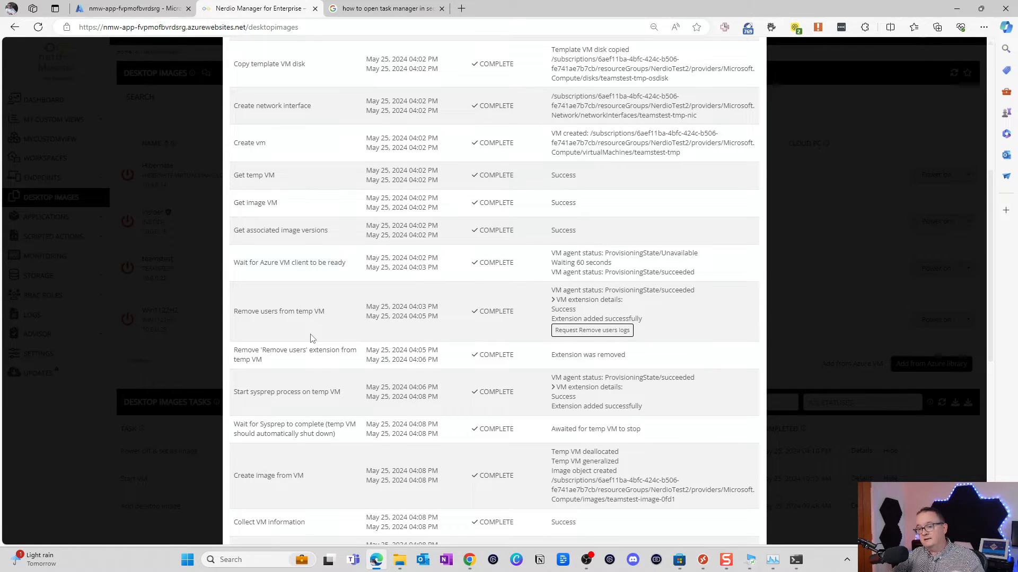
{"action": "scroll", "coordinate": [305, 336], "scroll_direction": "down", "scroll_amount": 4}
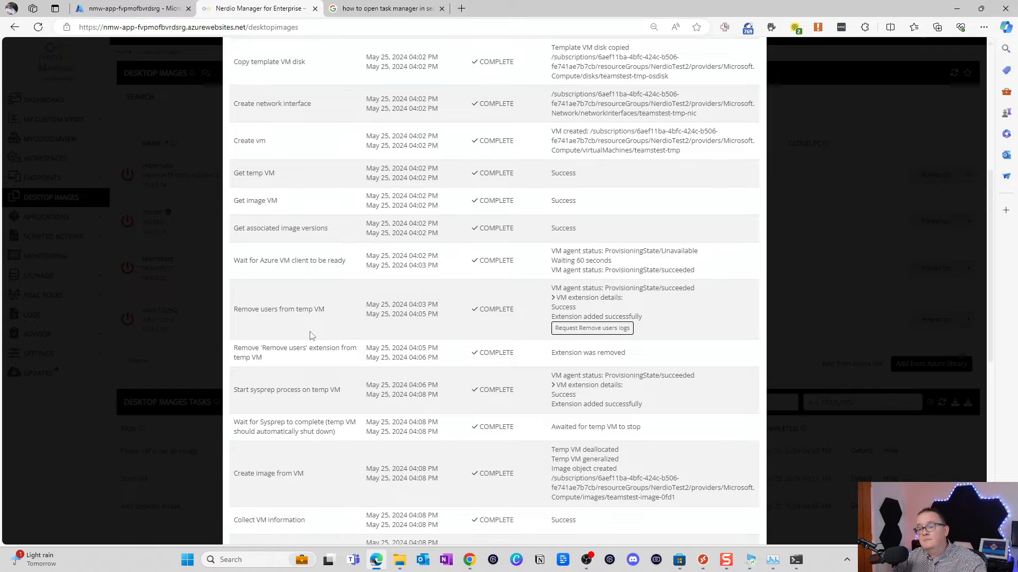
{"action": "scroll", "coordinate": [311, 335], "scroll_direction": "down", "scroll_amount": 3}
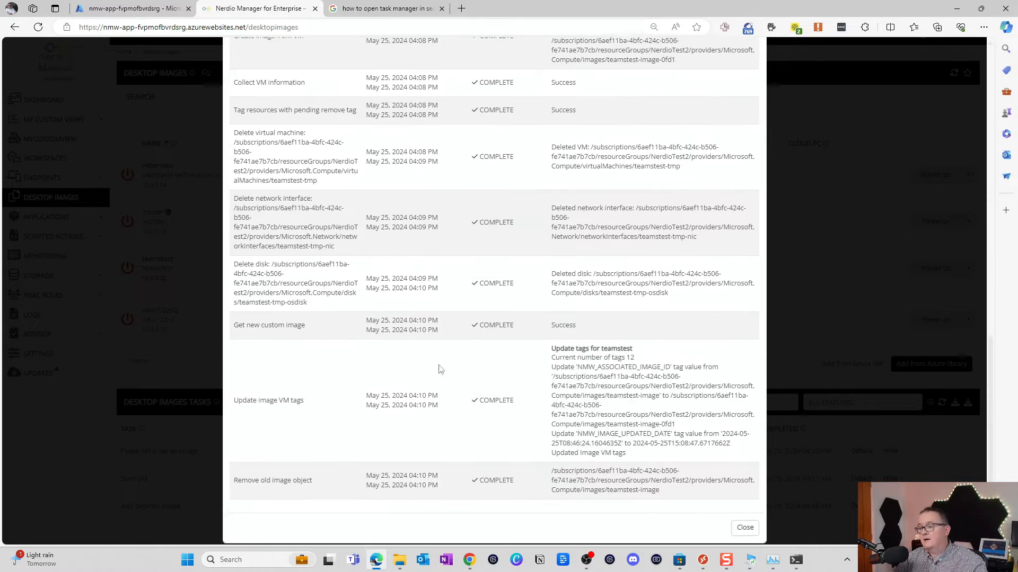
{"action": "left_click", "coordinate": [736, 518]}
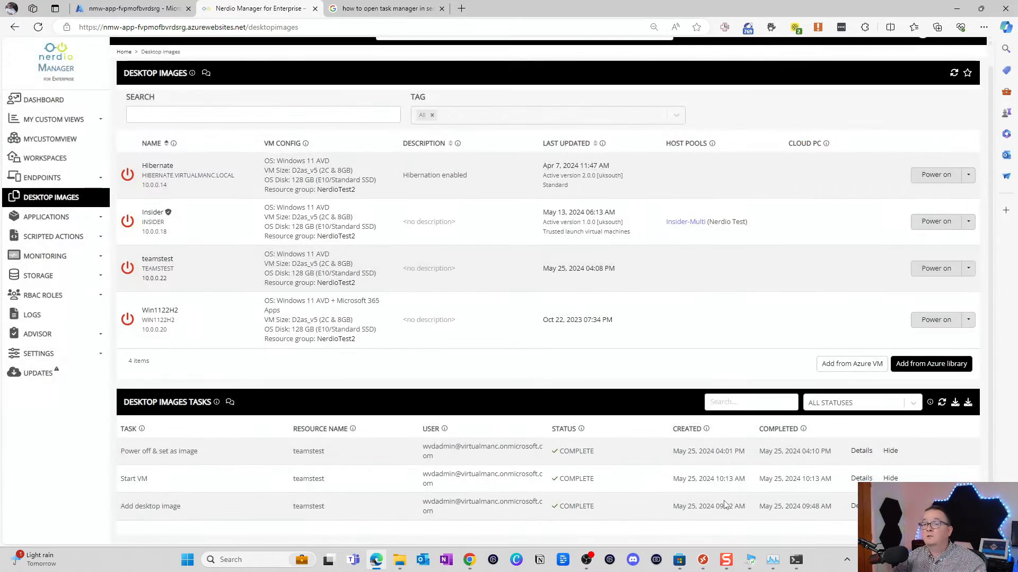
Step: Start adding a dynamic host pool in the Nerdio Test workspace
{"action": "left_click", "coordinate": [63, 139]}
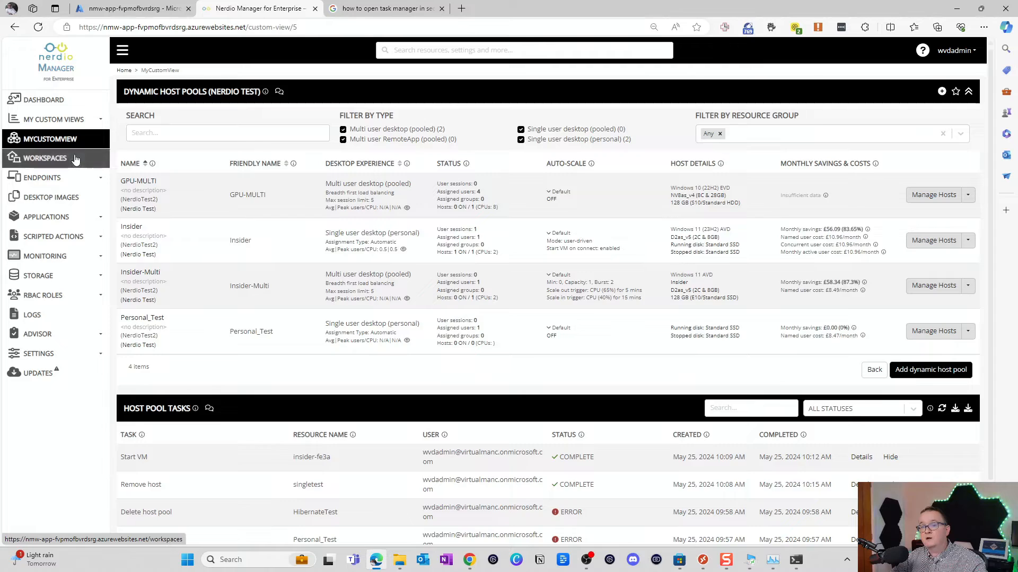
{"action": "left_click", "coordinate": [76, 159]}
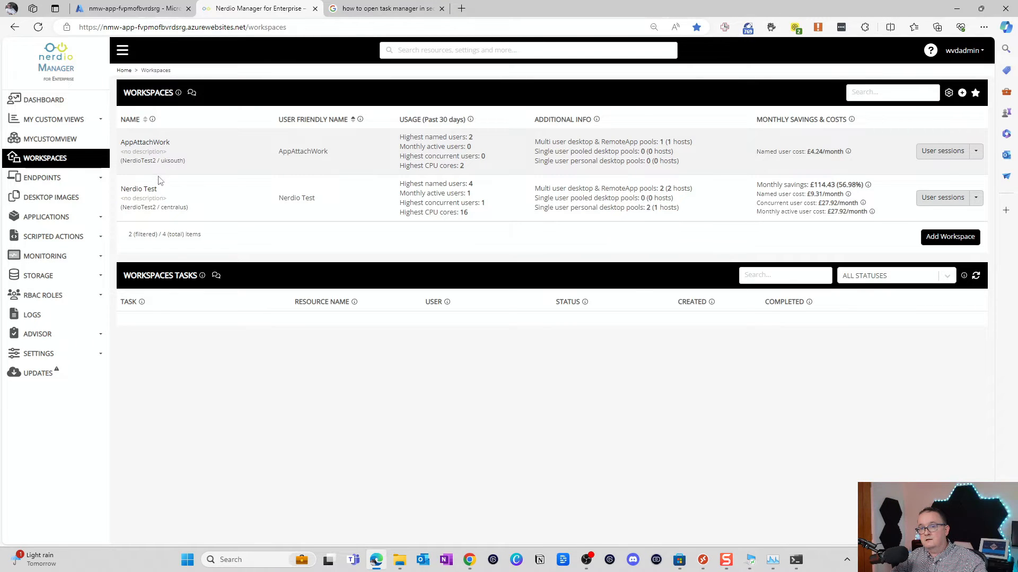
{"action": "left_click", "coordinate": [138, 190]}
{"action": "left_click", "coordinate": [925, 309]}
Step: Name the new dynamic host pool Teamstest
{"action": "left_click", "coordinate": [478, 102]}
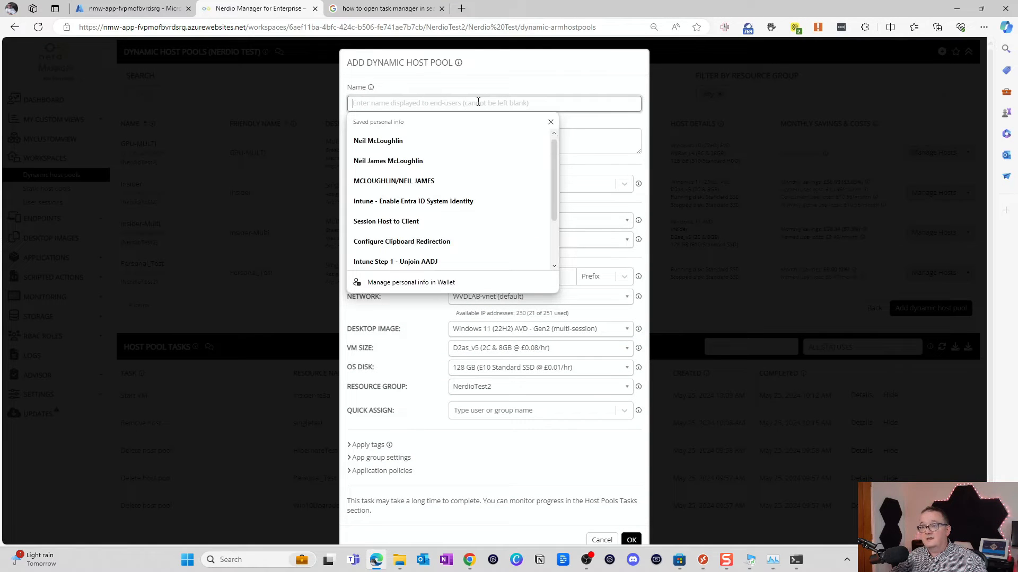
{"action": "key", "text": "Caps_Lock"}
{"action": "type", "text": "t"}
{"action": "key", "text": "Caps_Lock"}
{"action": "type", "text": "E"}
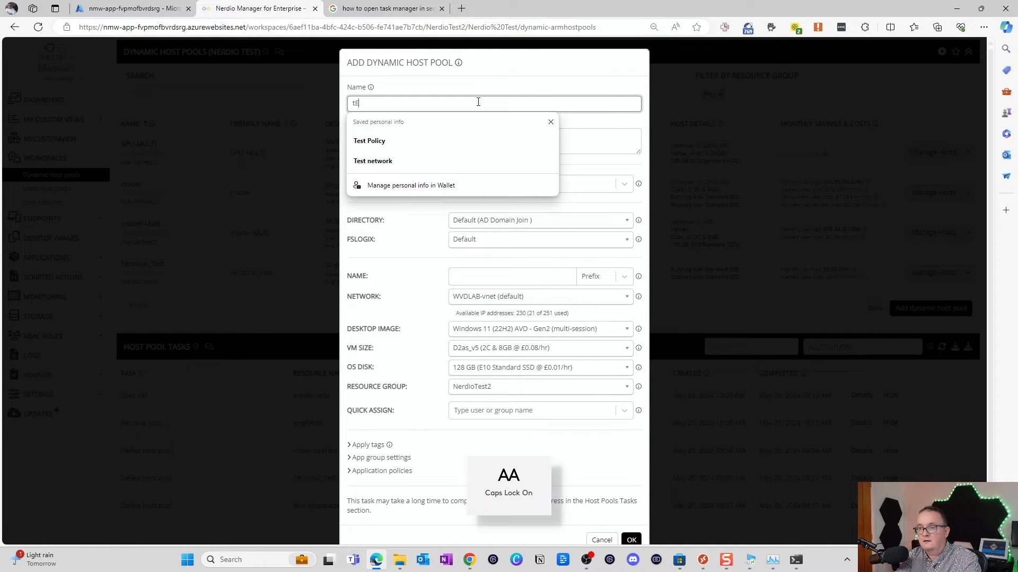
{"action": "key", "text": "BackSpace"}
{"action": "key", "text": "BackSpace"}
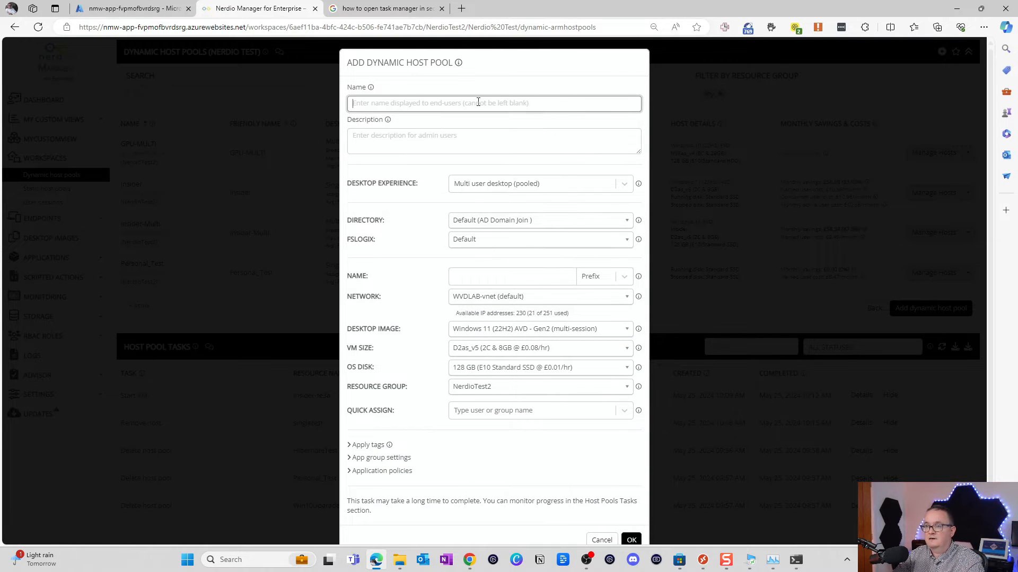
{"action": "type", "text": "T"}
{"action": "key", "text": "Caps_Lock"}
{"action": "type", "text": "eamstest"}
{"action": "key", "text": "Tab"}
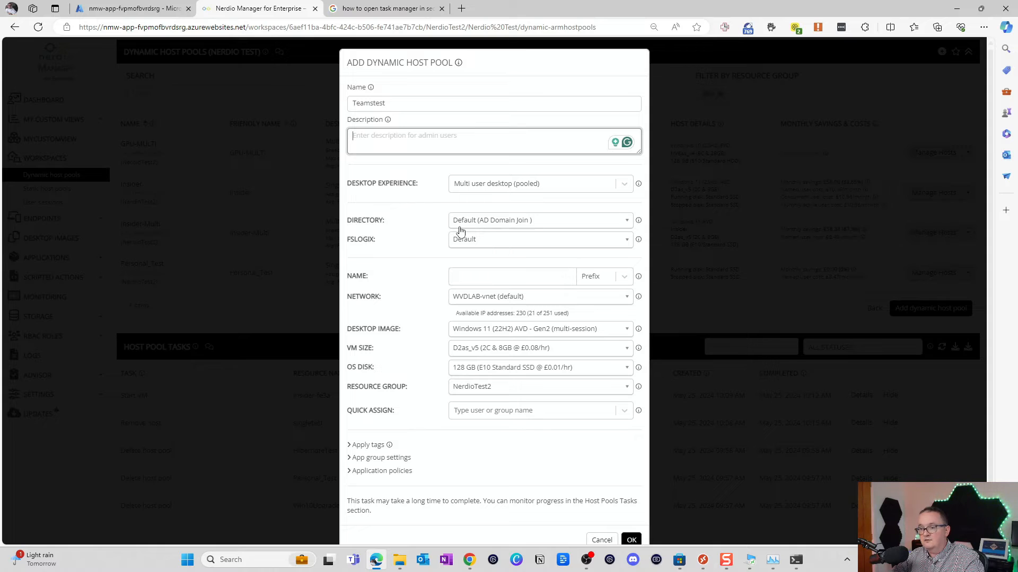
Step: Set the host name prefix to teamstest, choose the teamstest (May 25, 2024 04:08 PM) desktop image, and create the host pool
{"action": "scroll", "coordinate": [488, 231], "scroll_direction": "down", "scroll_amount": 1}
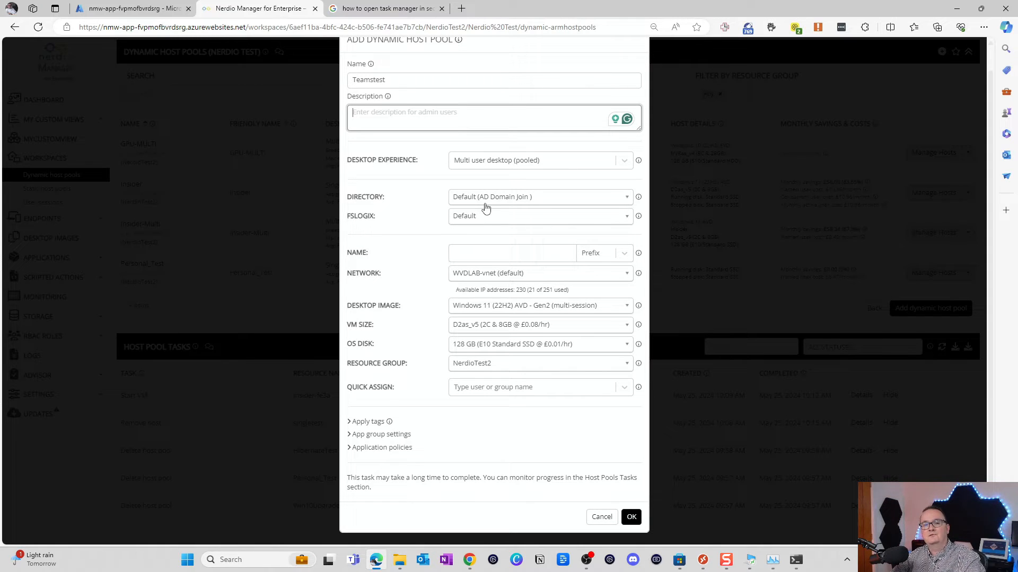
{"action": "left_click", "coordinate": [473, 255]}
{"action": "type", "text": "teamstest"}
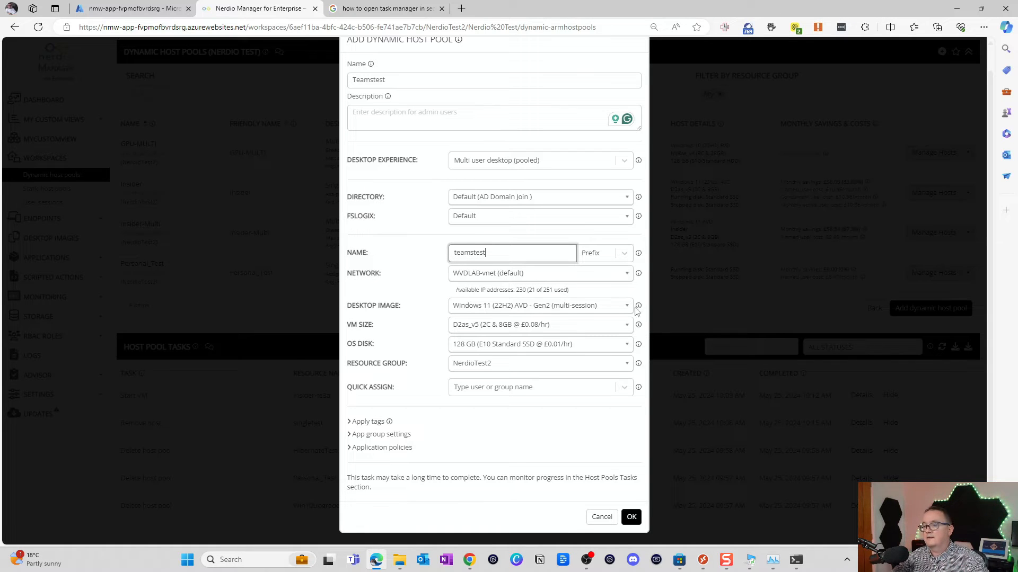
{"action": "left_click", "coordinate": [527, 305]}
{"action": "scroll", "coordinate": [522, 352], "scroll_direction": "up", "scroll_amount": 10}
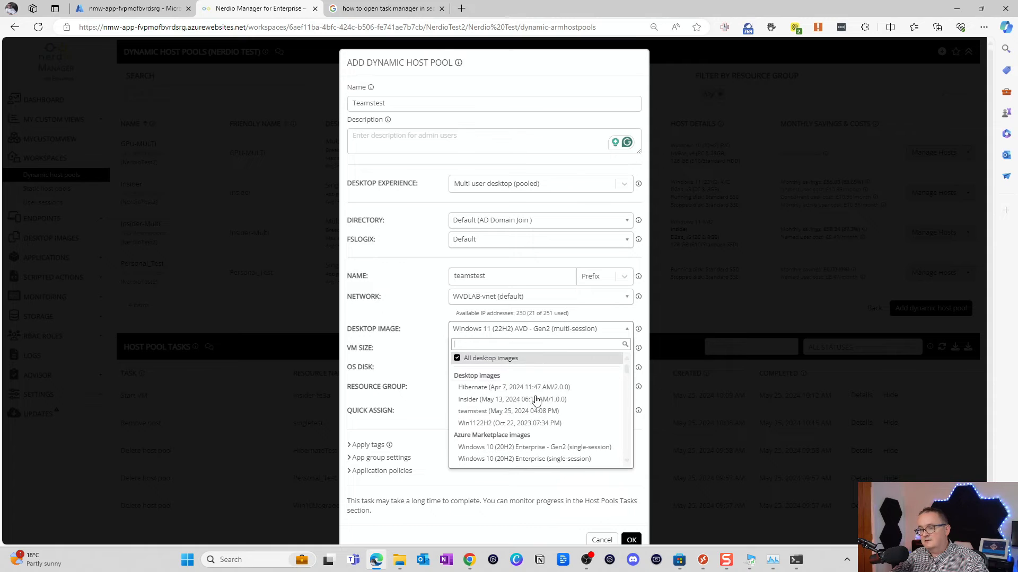
{"action": "left_click", "coordinate": [511, 411]}
{"action": "scroll", "coordinate": [495, 350], "scroll_direction": "down", "scroll_amount": 1}
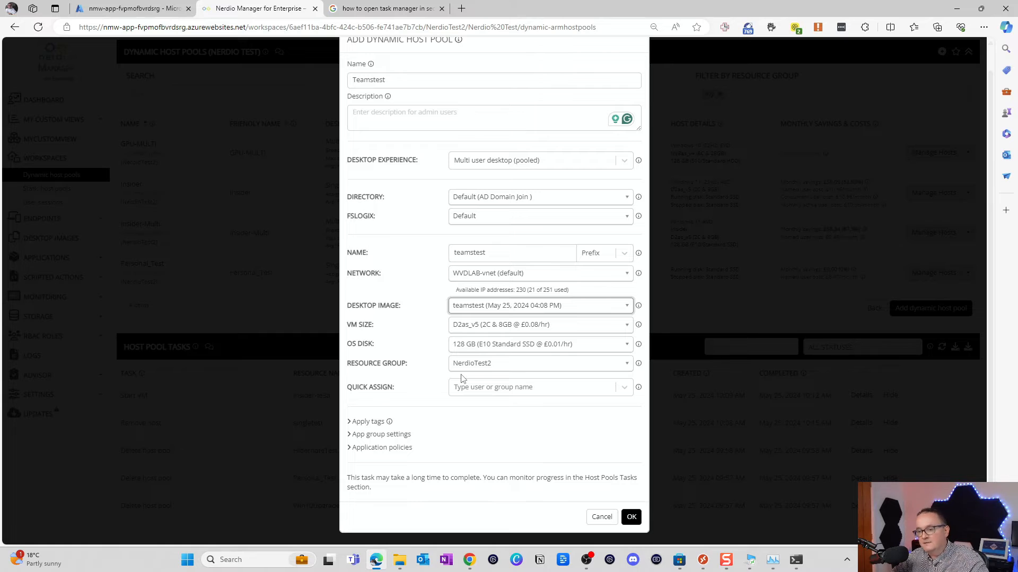
{"action": "left_click", "coordinate": [631, 516]}
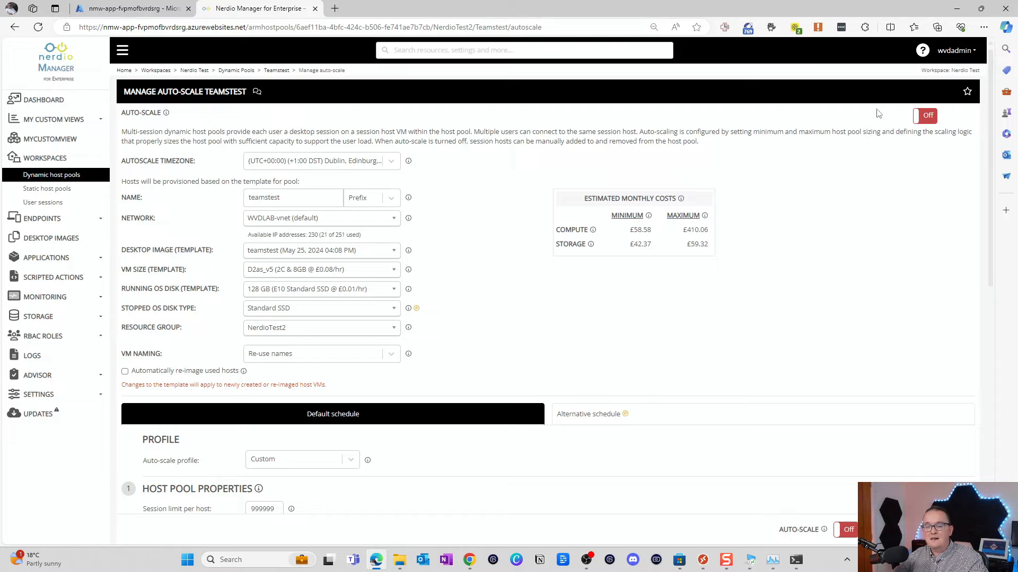
Step: Turn on auto-scale for the Teamstest host pool and set the session limit per host to 5
{"action": "left_click", "coordinate": [922, 116]}
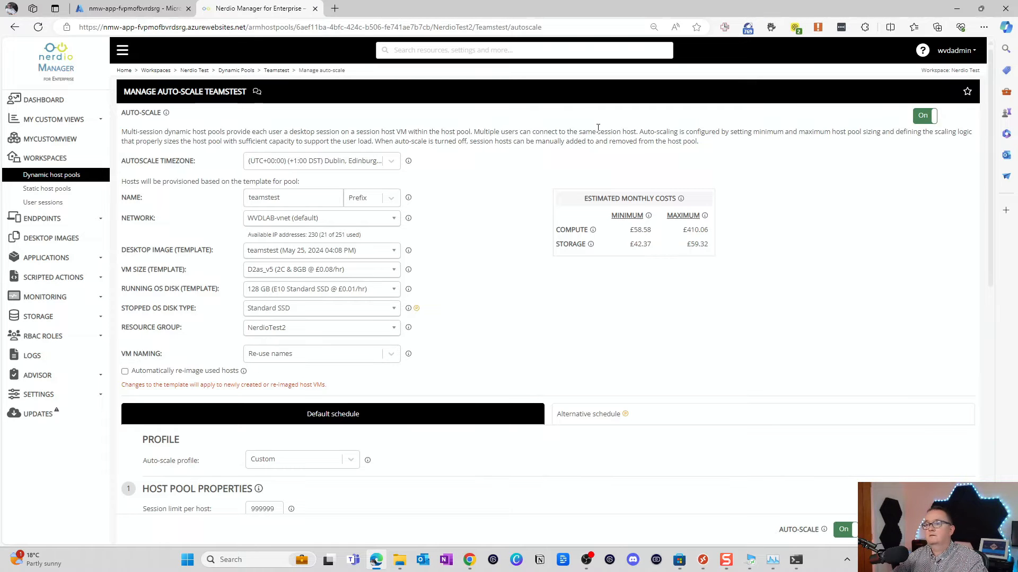
{"action": "scroll", "coordinate": [435, 263], "scroll_direction": "down", "scroll_amount": 2}
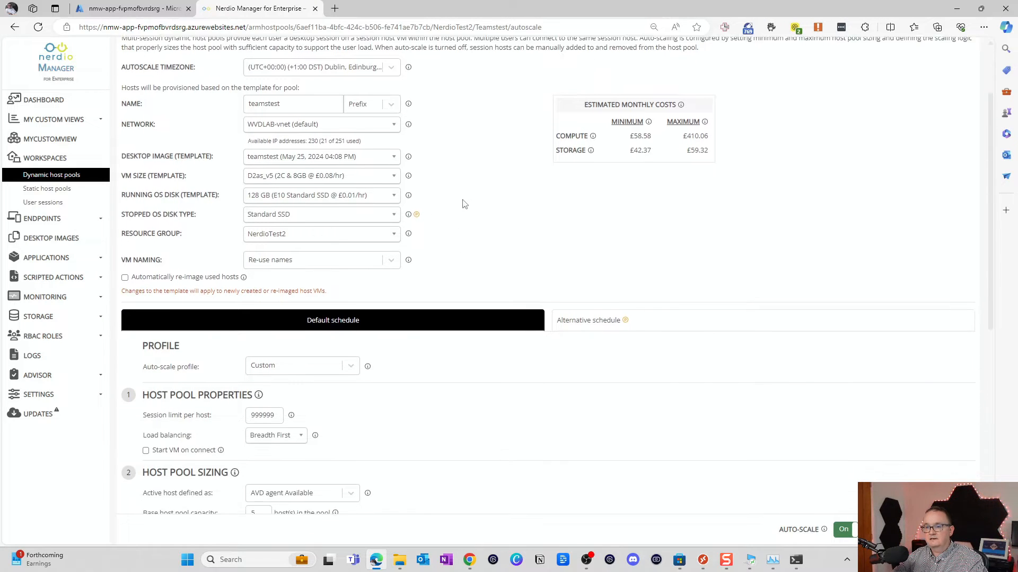
{"action": "scroll", "coordinate": [313, 280], "scroll_direction": "down", "scroll_amount": 2}
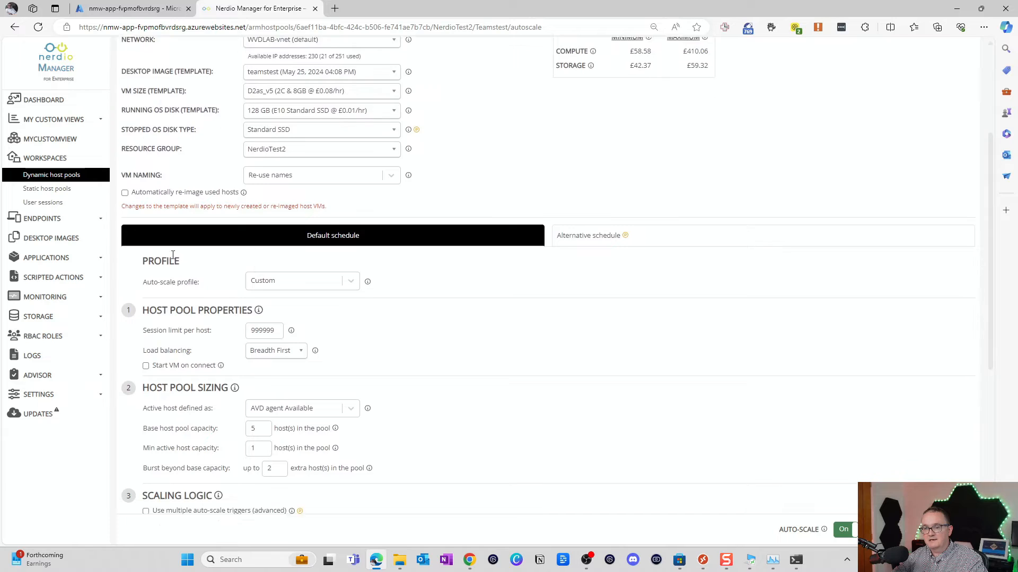
{"action": "scroll", "coordinate": [296, 235], "scroll_direction": "down", "scroll_amount": 1}
{"action": "double_click", "coordinate": [263, 245]}
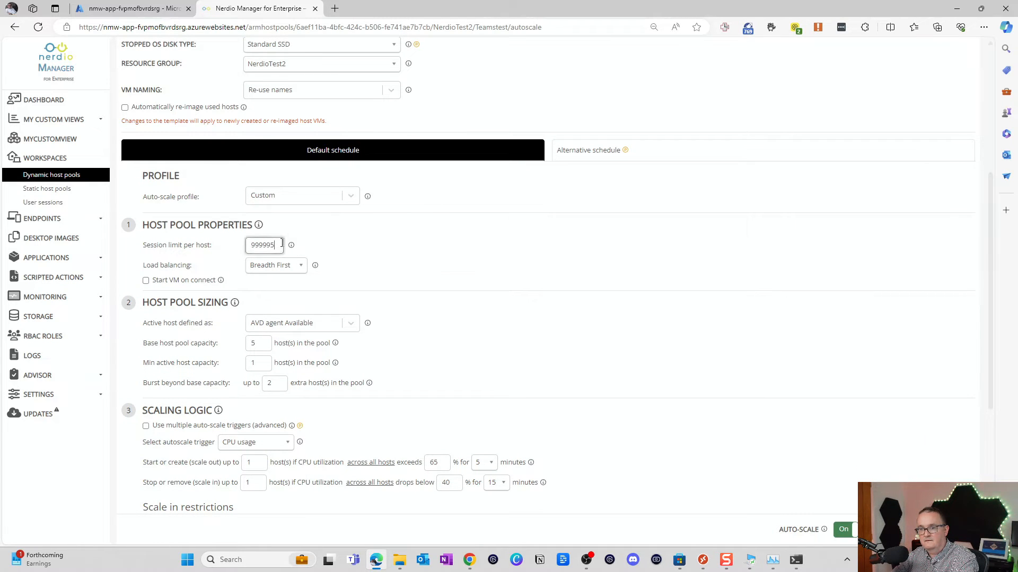
{"action": "left_click", "coordinate": [252, 246]}
{"action": "left_click_drag", "start_coordinate": [250, 245], "coordinate": [271, 244]}
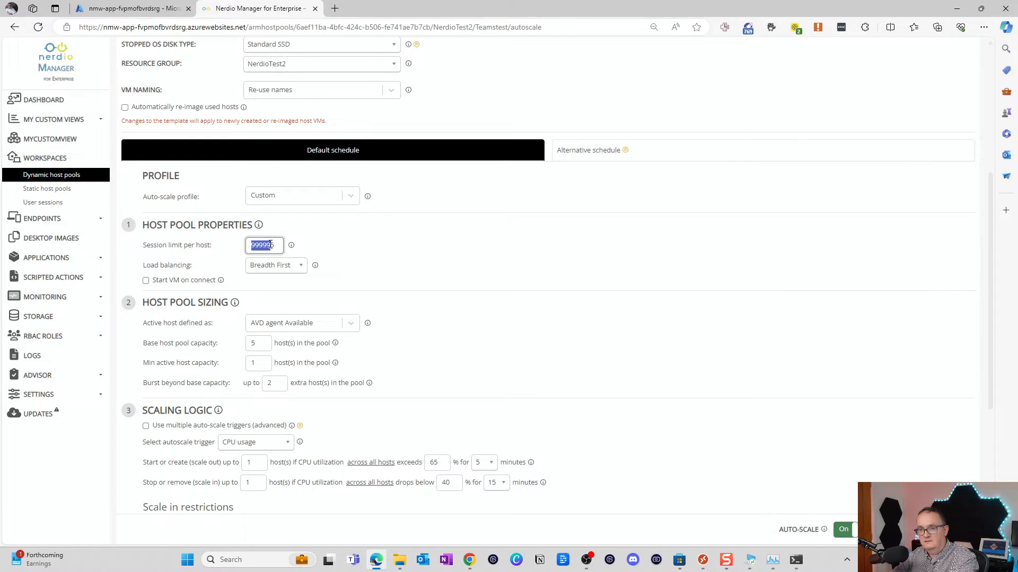
{"action": "left_click", "coordinate": [271, 244]}
{"action": "left_click_drag", "start_coordinate": [274, 245], "coordinate": [251, 246]}
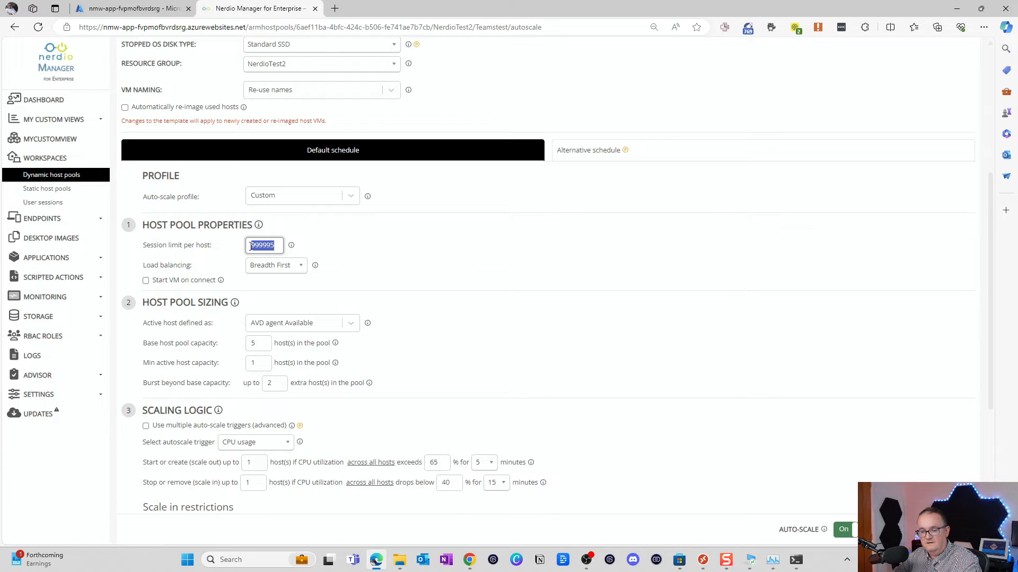
{"action": "key", "text": "Caps_Lock"}
{"action": "key", "text": "Caps_Lock"}
{"action": "type", "text": "5"}
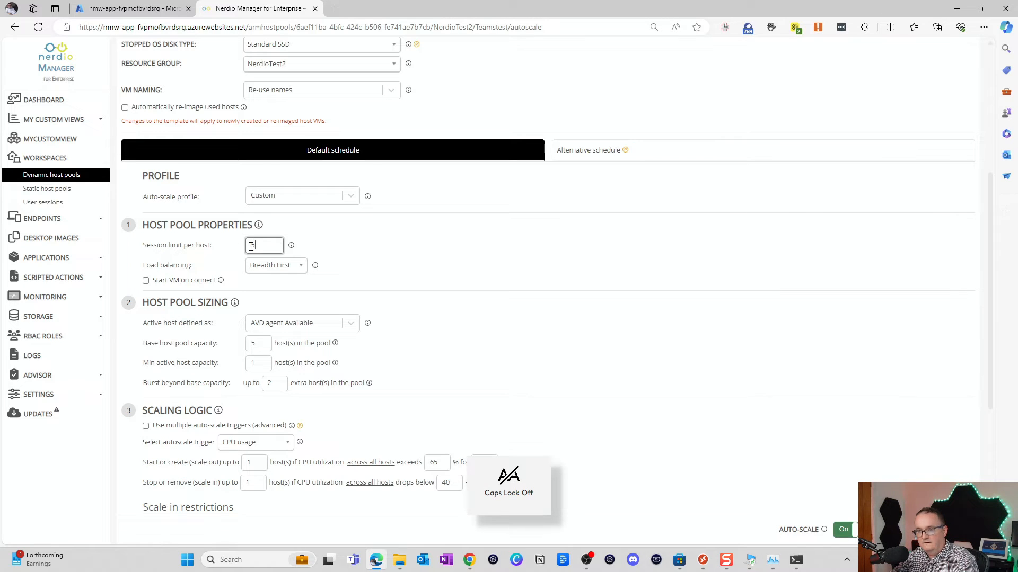
{"action": "left_click", "coordinate": [348, 249]}
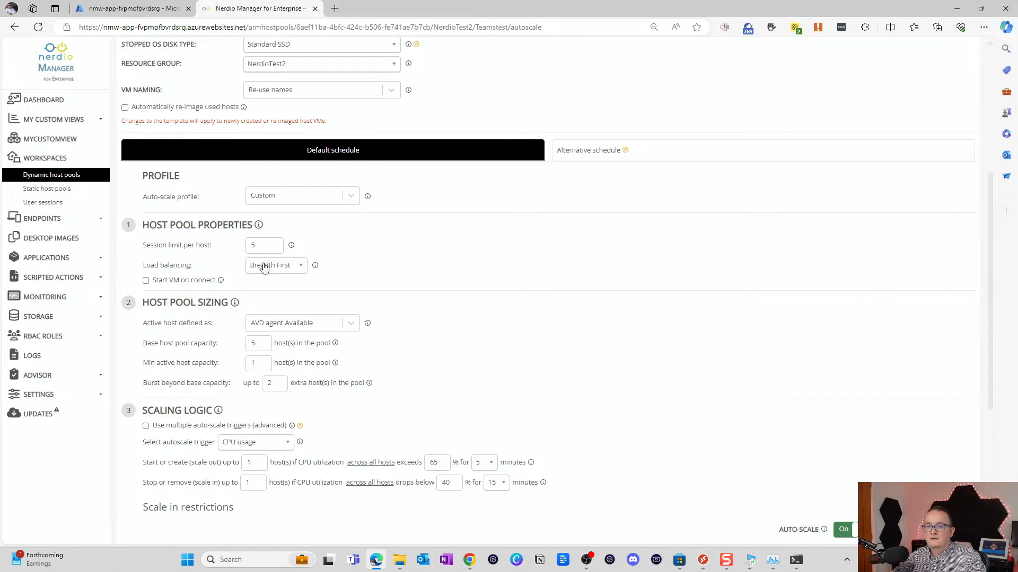
Step: Set the base host pool capacity to 1 and the burst beyond it to 0 extra hosts, and save the auto-scale configuration
{"action": "scroll", "coordinate": [336, 257], "scroll_direction": "down", "scroll_amount": 2}
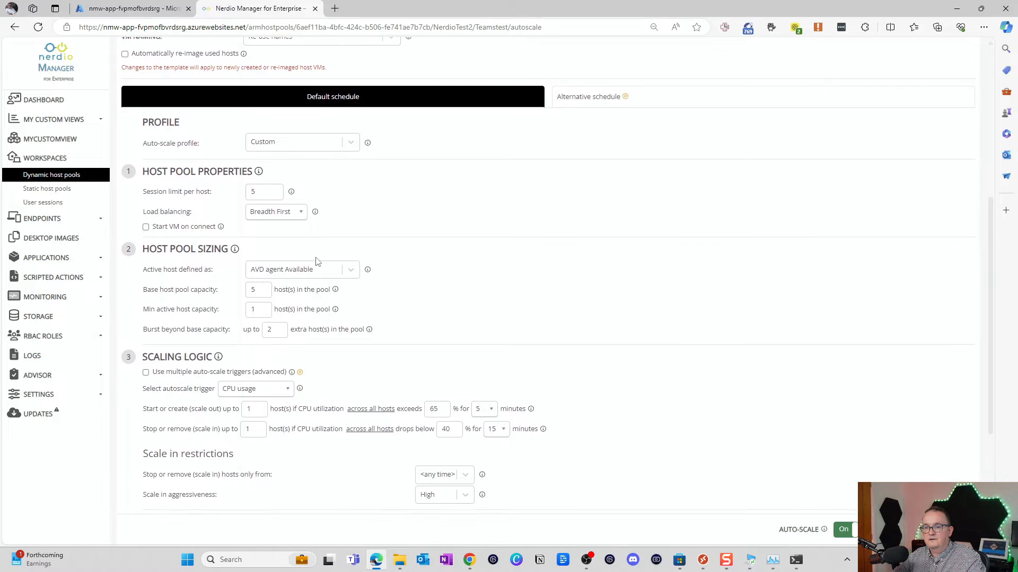
{"action": "left_click", "coordinate": [263, 243]}
{"action": "left_click_drag", "start_coordinate": [263, 242], "coordinate": [247, 241]}
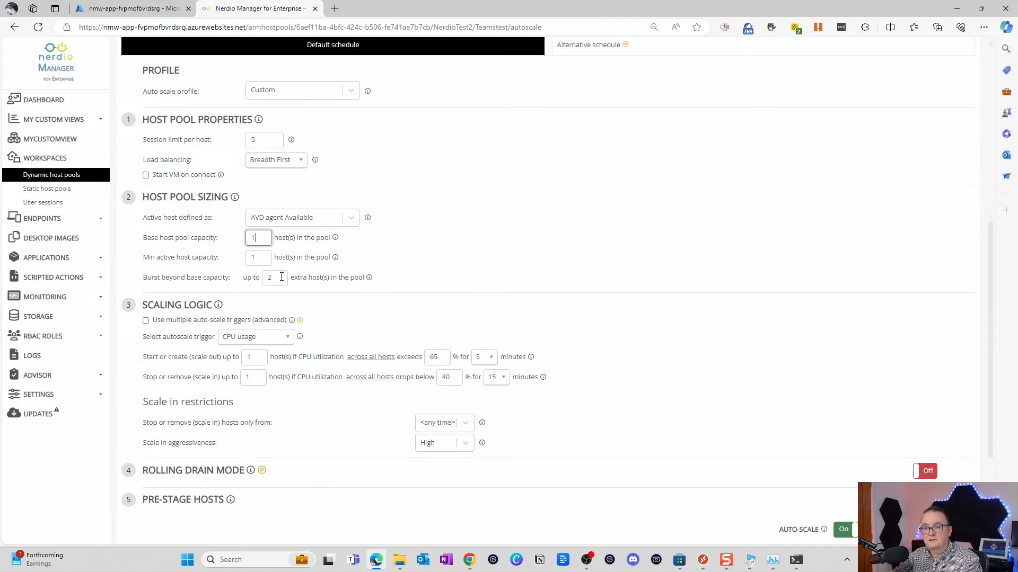
{"action": "left_click_drag", "start_coordinate": [288, 280], "coordinate": [262, 282]}
{"action": "type", "text": "0"}
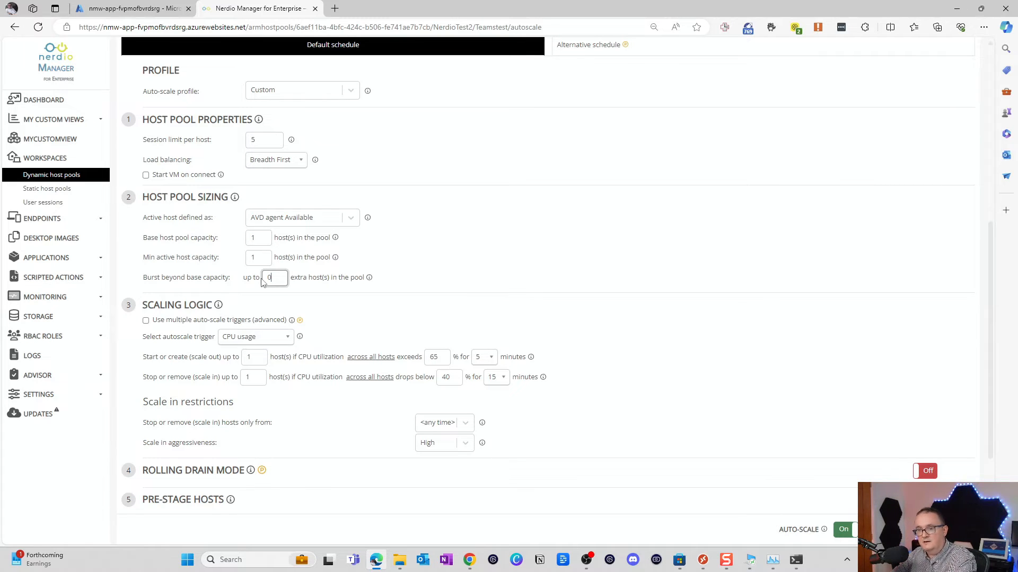
{"action": "left_click", "coordinate": [418, 271]}
{"action": "scroll", "coordinate": [418, 270], "scroll_direction": "down", "scroll_amount": 2}
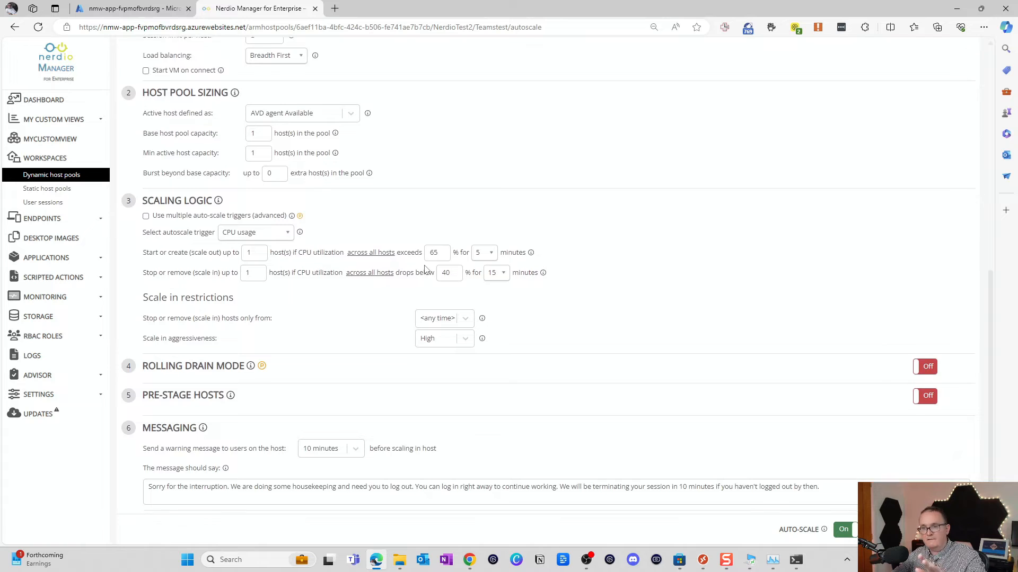
{"action": "scroll", "coordinate": [424, 270], "scroll_direction": "down", "scroll_amount": 1}
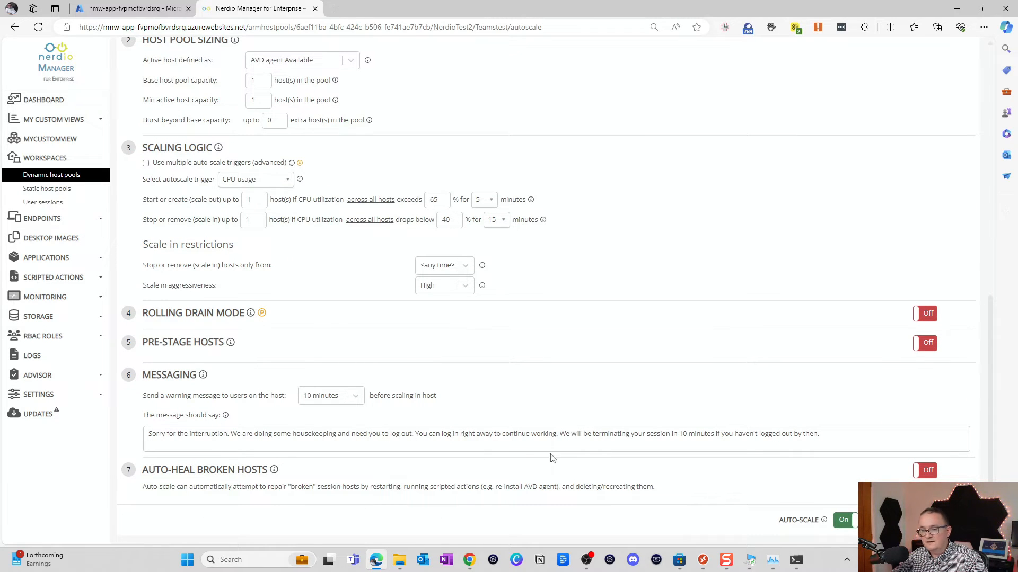
{"action": "scroll", "coordinate": [540, 445], "scroll_direction": "up", "scroll_amount": 10}
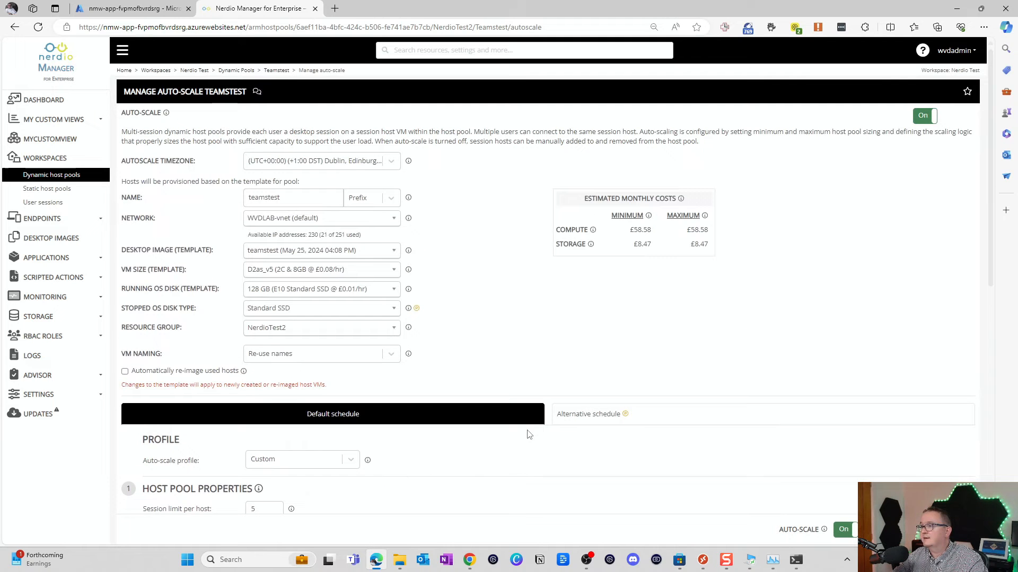
{"action": "scroll", "coordinate": [801, 262], "scroll_direction": "down", "scroll_amount": 10}
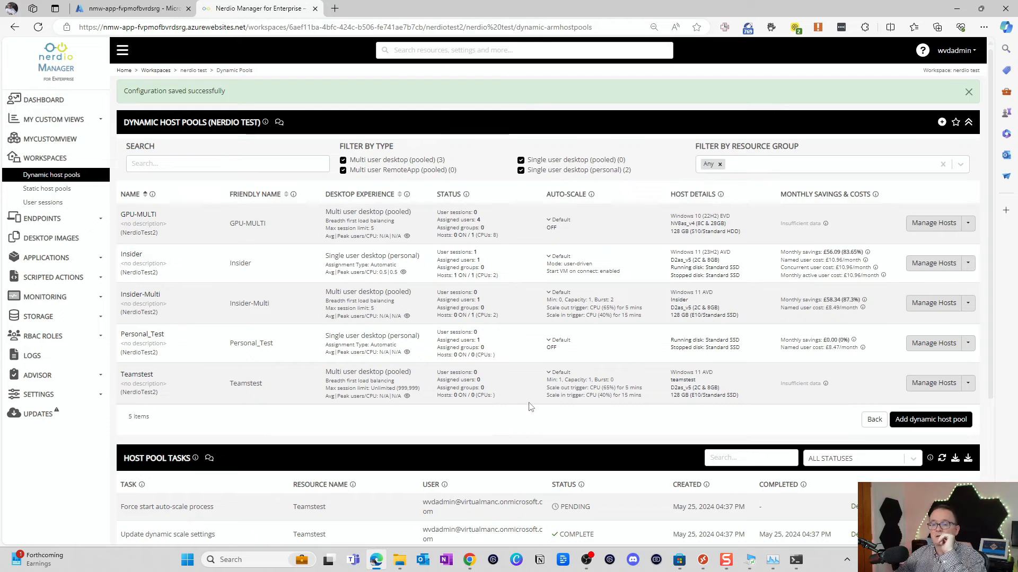
Step: Review the stages in the details of Teamstest's Force start auto-scale process task, and close them
{"action": "scroll", "coordinate": [522, 391], "scroll_direction": "down", "scroll_amount": 3}
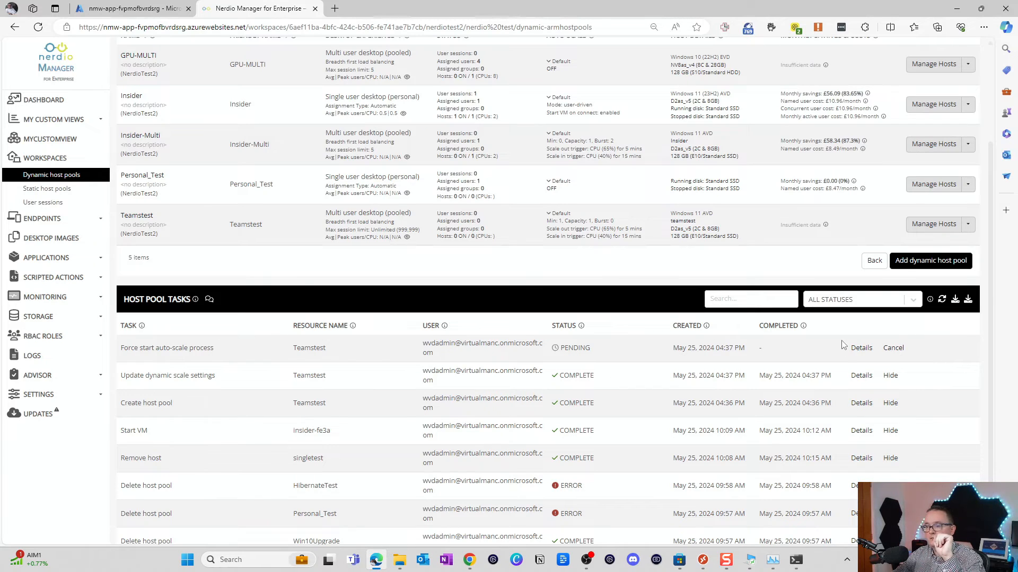
{"action": "left_click", "coordinate": [861, 348]}
{"action": "scroll", "coordinate": [326, 273], "scroll_direction": "down", "scroll_amount": 4}
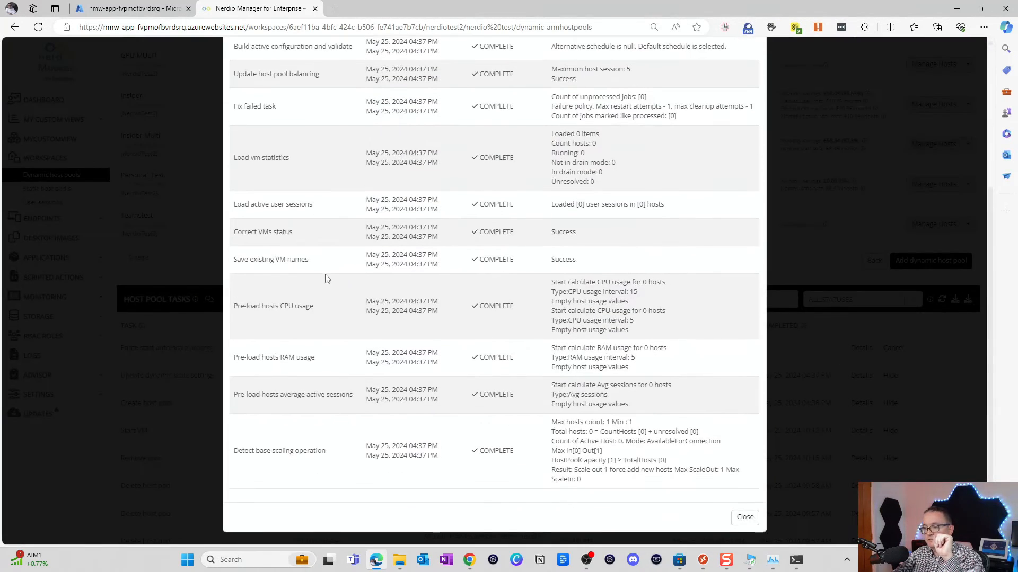
{"action": "left_click", "coordinate": [743, 517]}
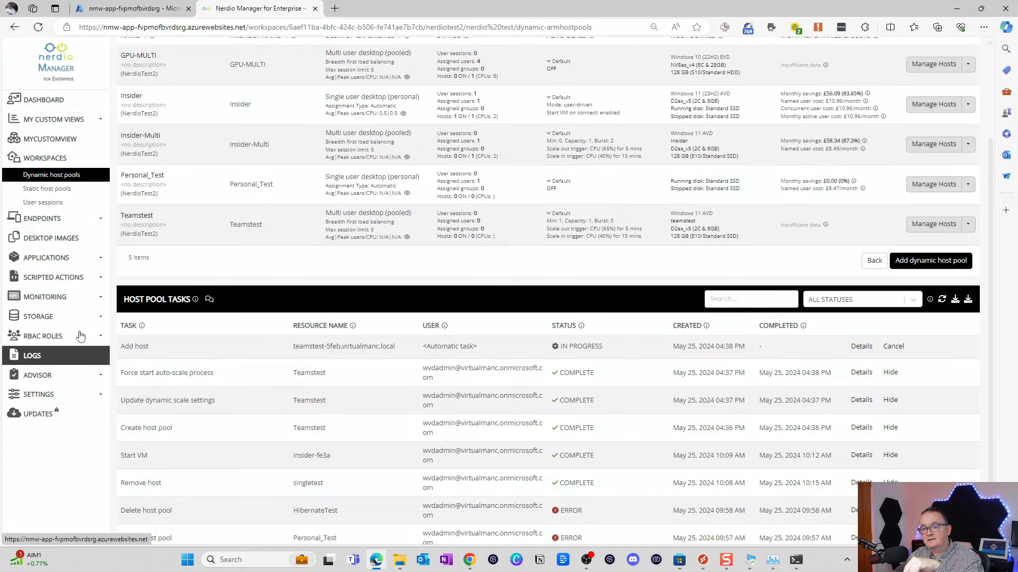
Step: Examine the Default profile's FSLogix profiles storage configuration in the integration settings, including its profiles path and registry options
{"action": "left_click", "coordinate": [48, 394]}
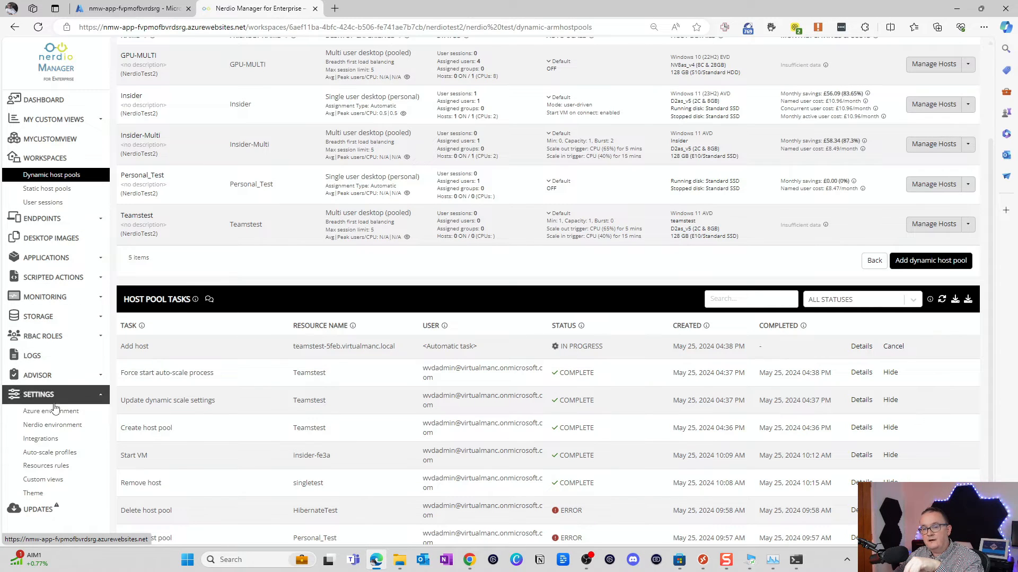
{"action": "left_click", "coordinate": [52, 424]}
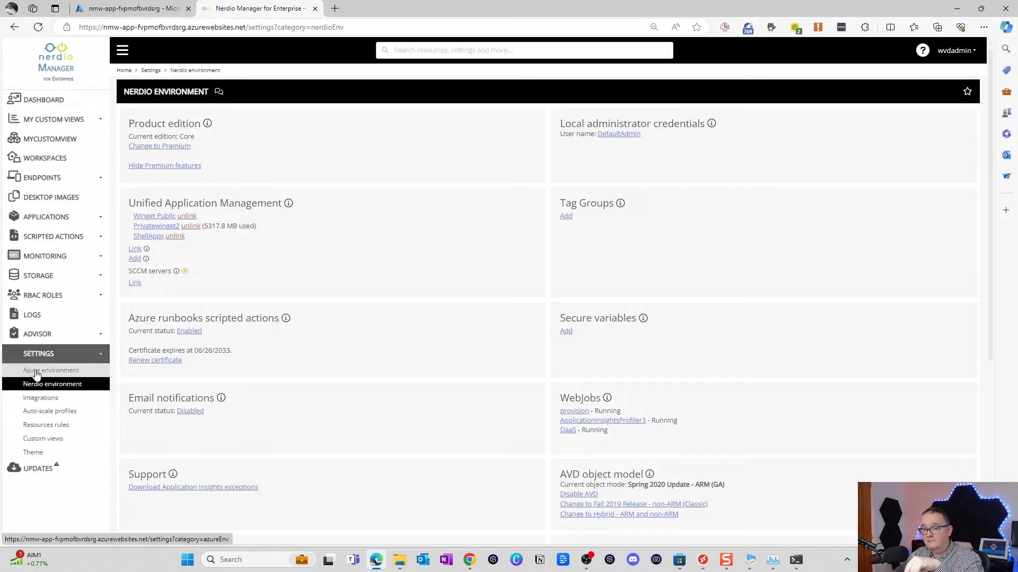
{"action": "left_click", "coordinate": [38, 397]}
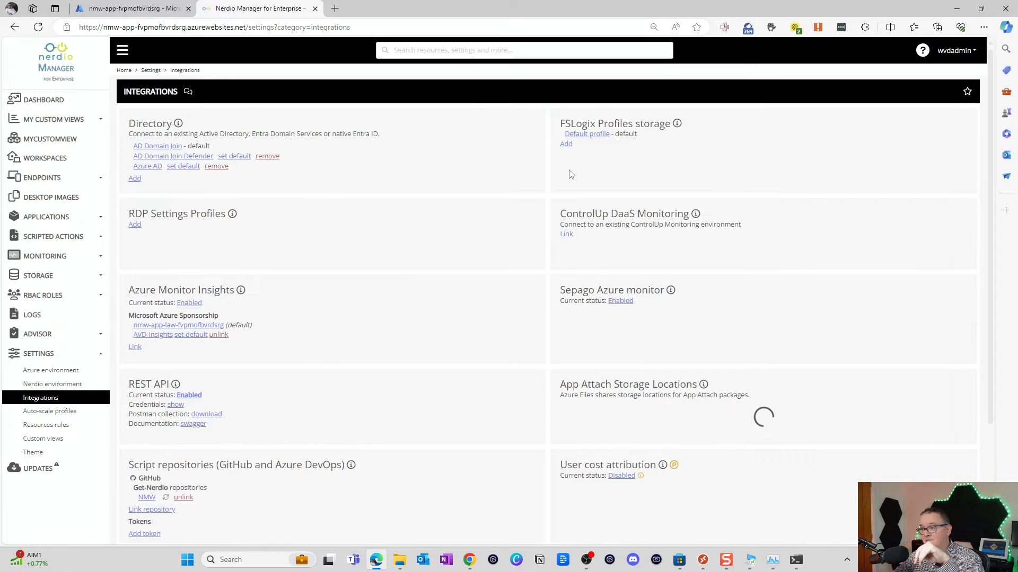
{"action": "left_click", "coordinate": [594, 134]}
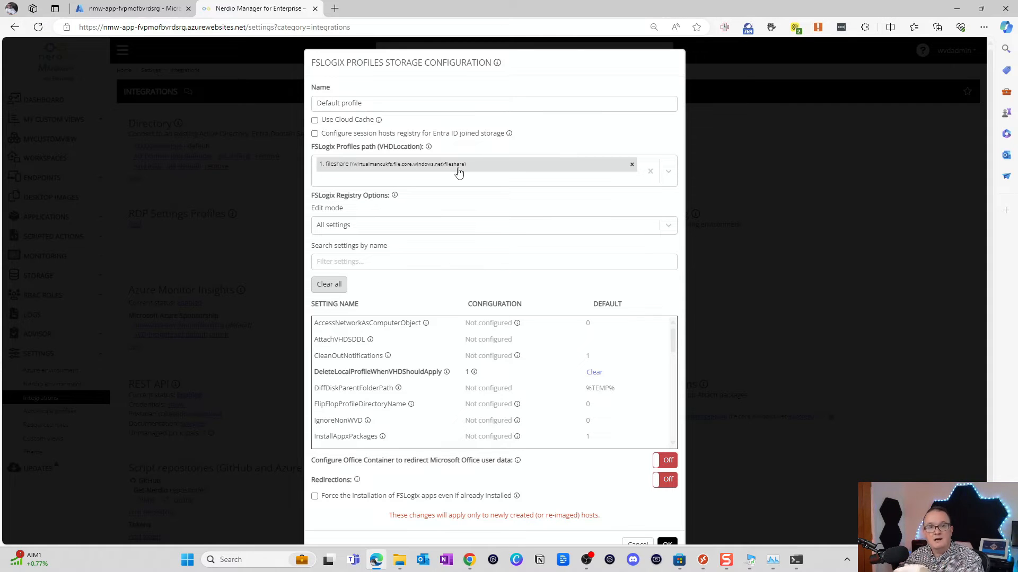
{"action": "scroll", "coordinate": [472, 207], "scroll_direction": "down", "scroll_amount": 1}
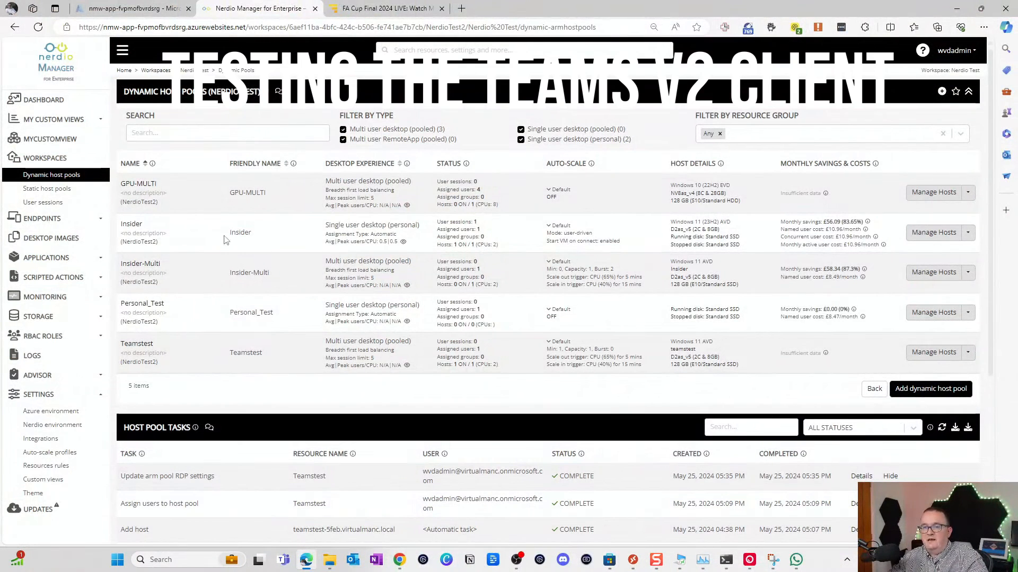
Step: Open the Teamstest host pool to check its session hosts
{"action": "left_click", "coordinate": [138, 344]}
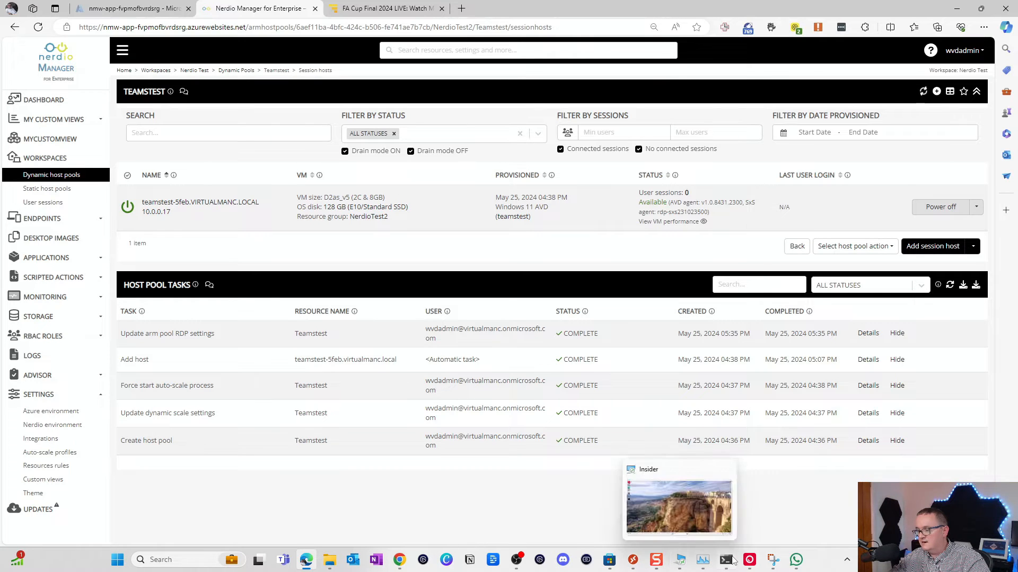
Step: Switch to Remote Desktop, connect to the Teamstest desktop in the Nerdio Test workspace, and sign in to Teams with the listed admin account
{"action": "left_click", "coordinate": [634, 561]}
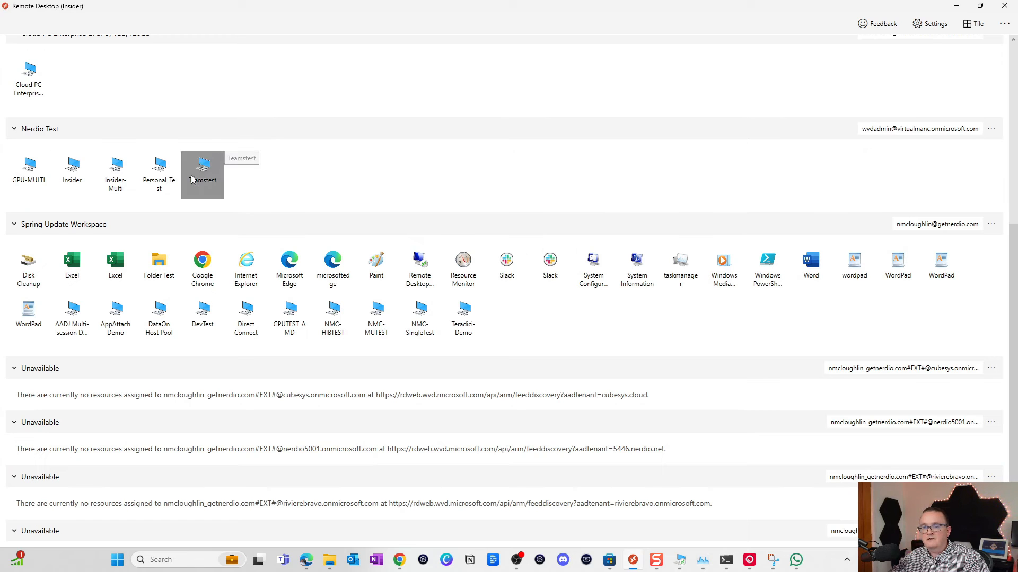
{"action": "double_click", "coordinate": [203, 179]}
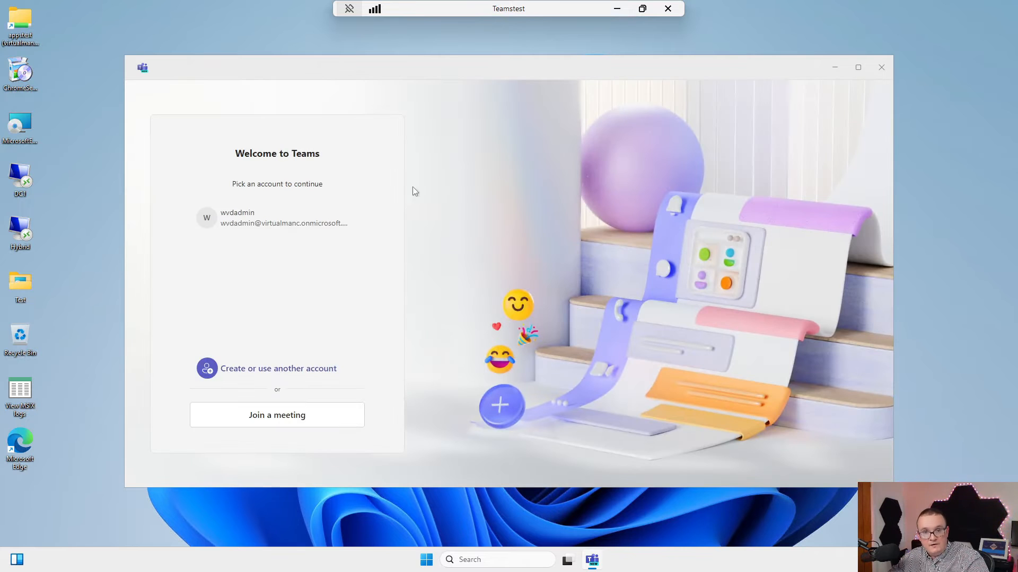
{"action": "left_click", "coordinate": [255, 221]}
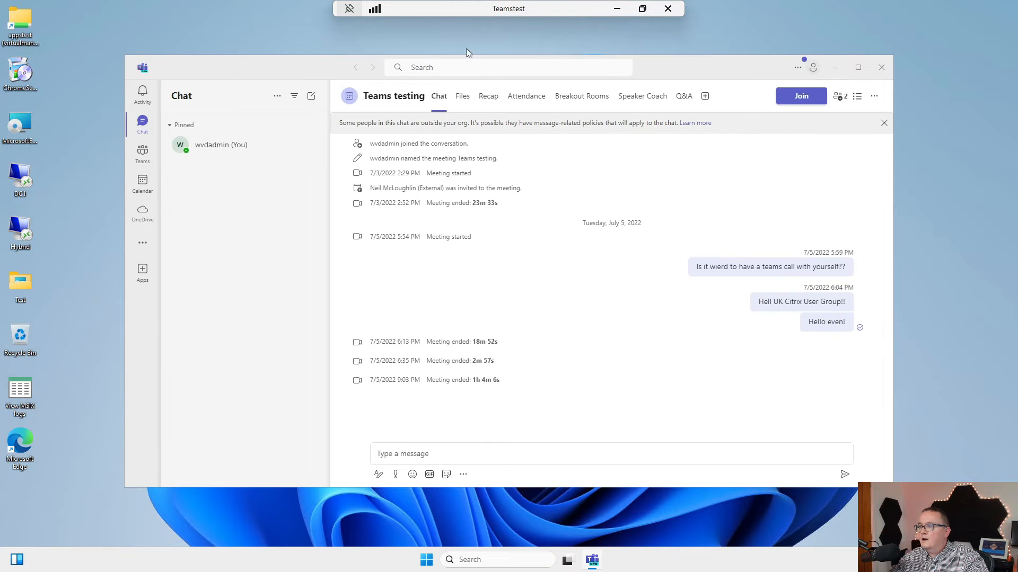
Step: View the What's new help page in Teams and minimise its window
{"action": "left_click", "coordinate": [790, 69]}
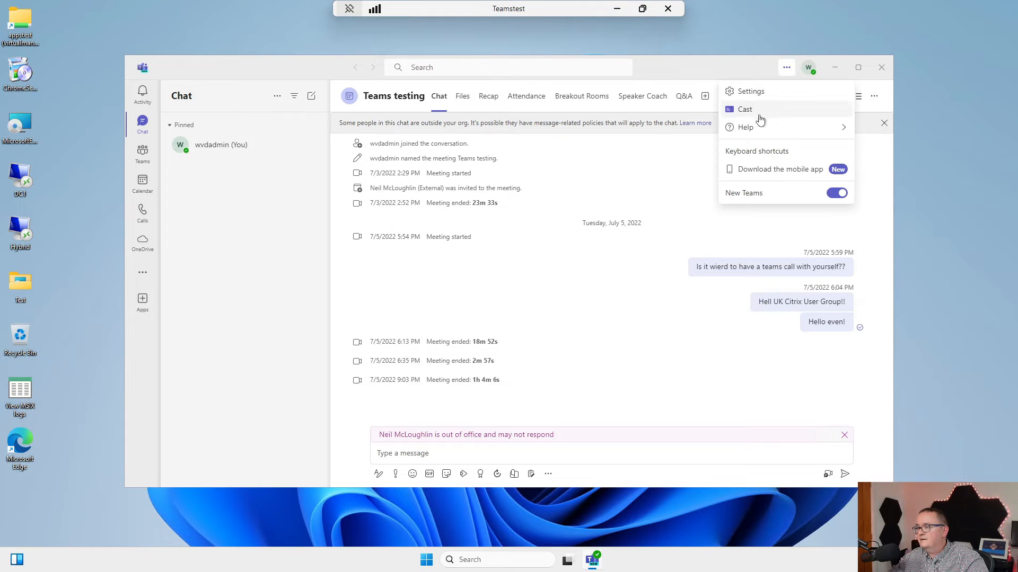
{"action": "mouse_move", "coordinate": [761, 129]}
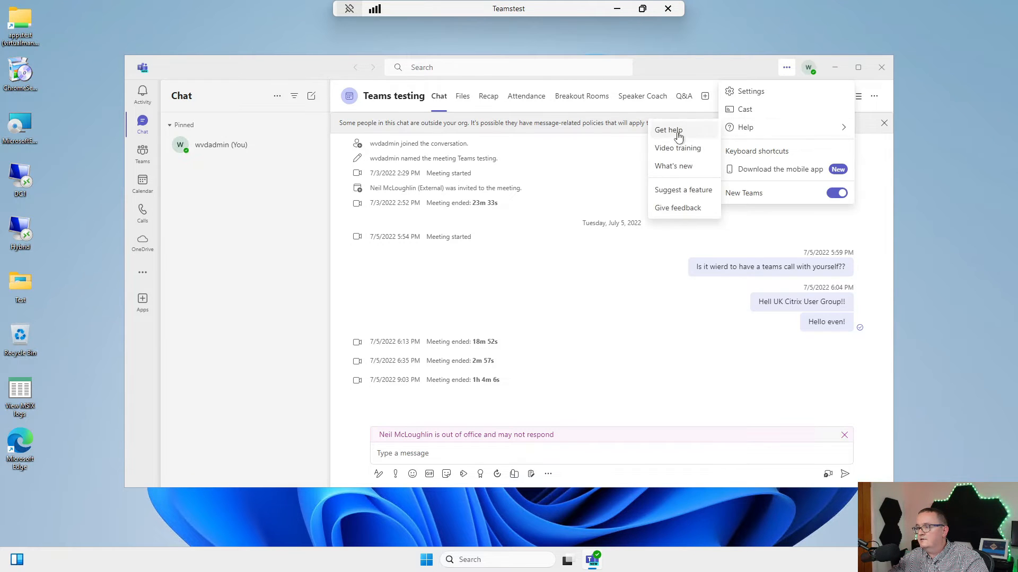
{"action": "left_click", "coordinate": [675, 167]}
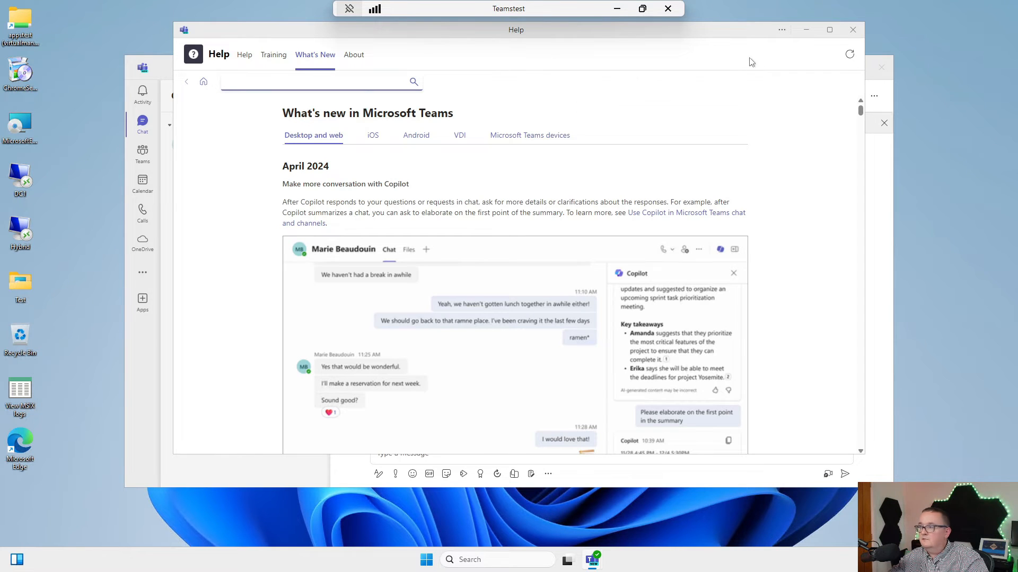
{"action": "left_click", "coordinate": [805, 30]}
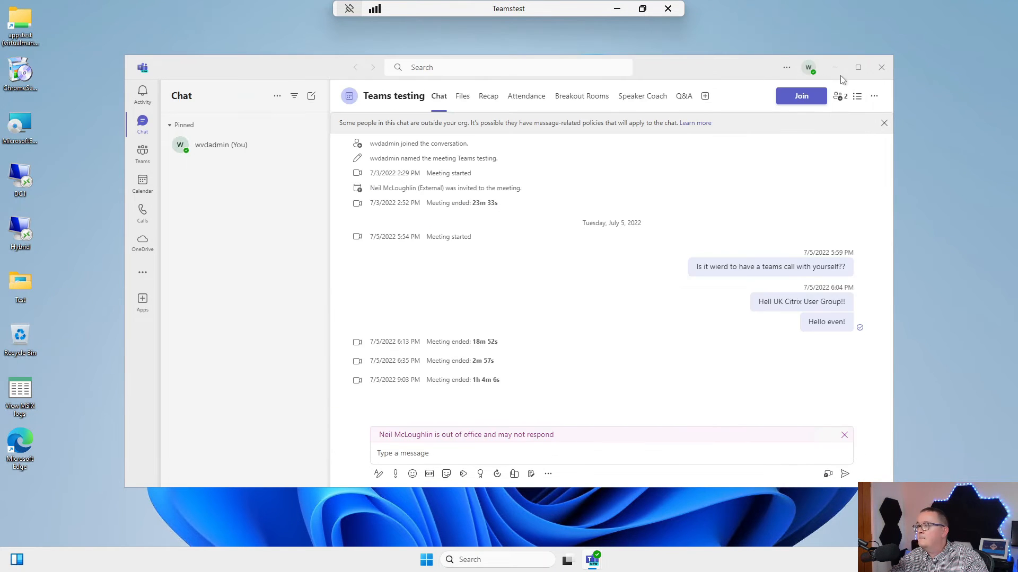
{"action": "left_click", "coordinate": [875, 97]}
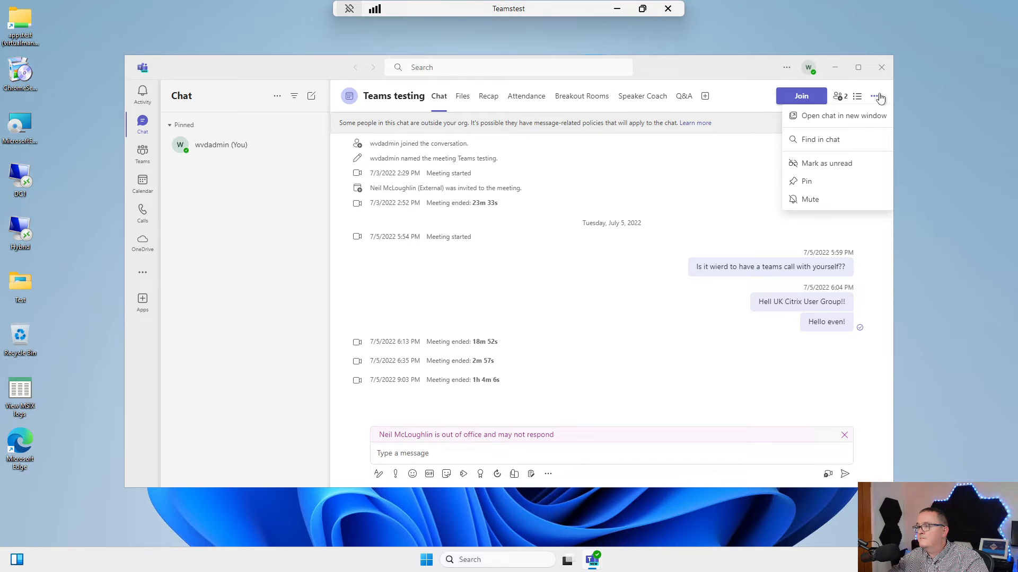
{"action": "left_click", "coordinate": [875, 97]}
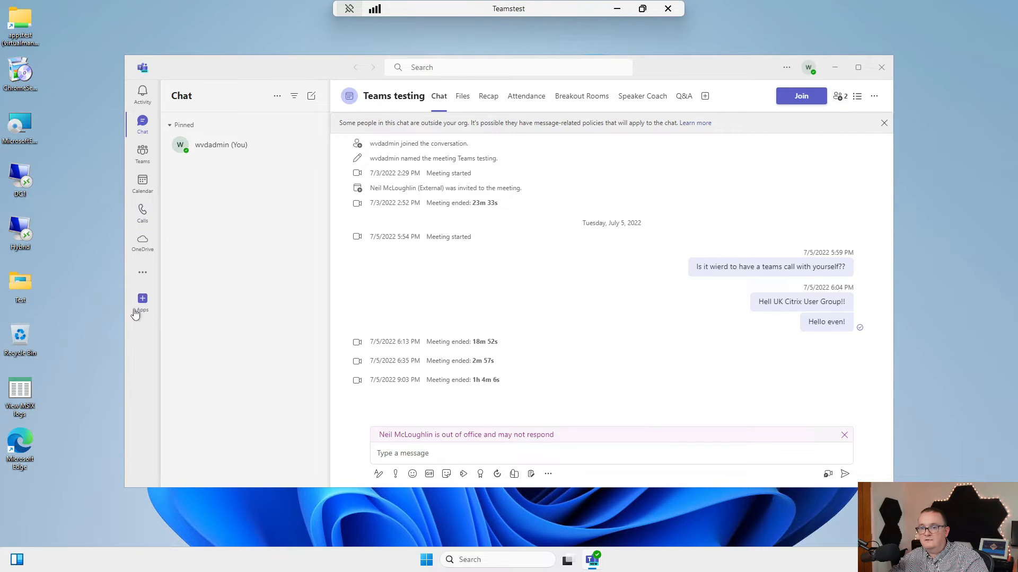
{"action": "left_click", "coordinate": [137, 274]}
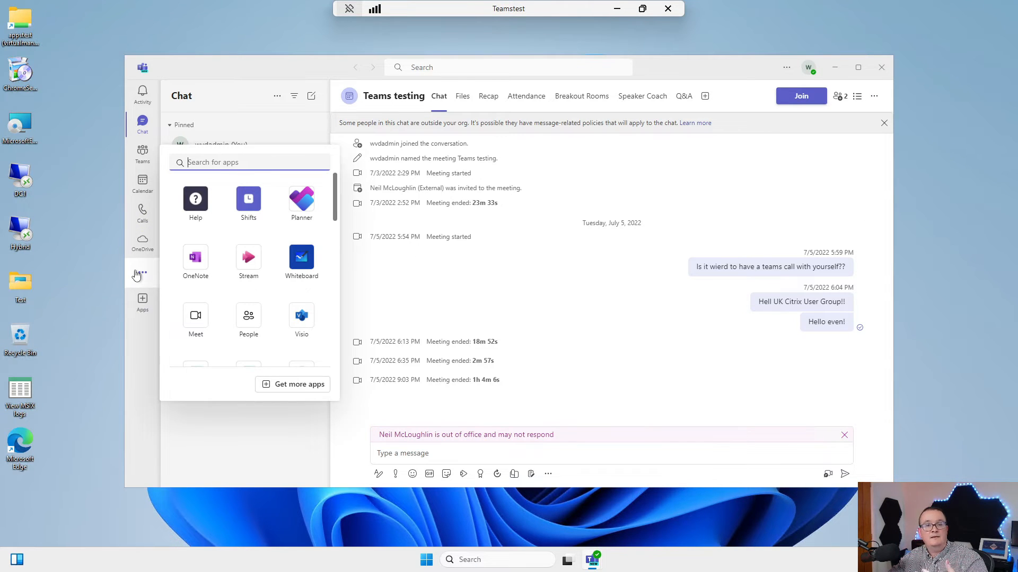
{"action": "left_click", "coordinate": [524, 288]}
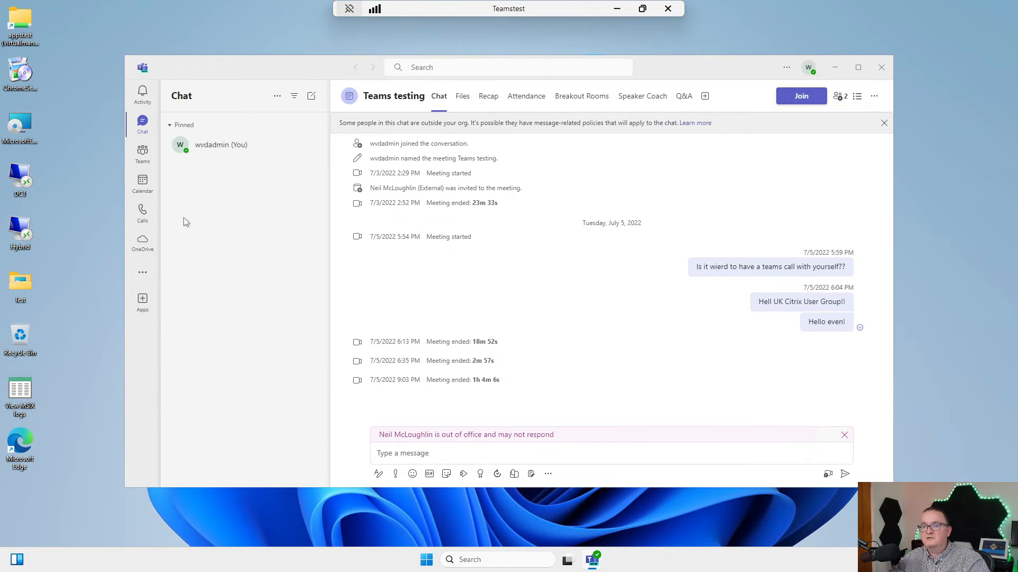
{"action": "left_click", "coordinate": [140, 275]}
{"action": "left_click", "coordinate": [139, 276]}
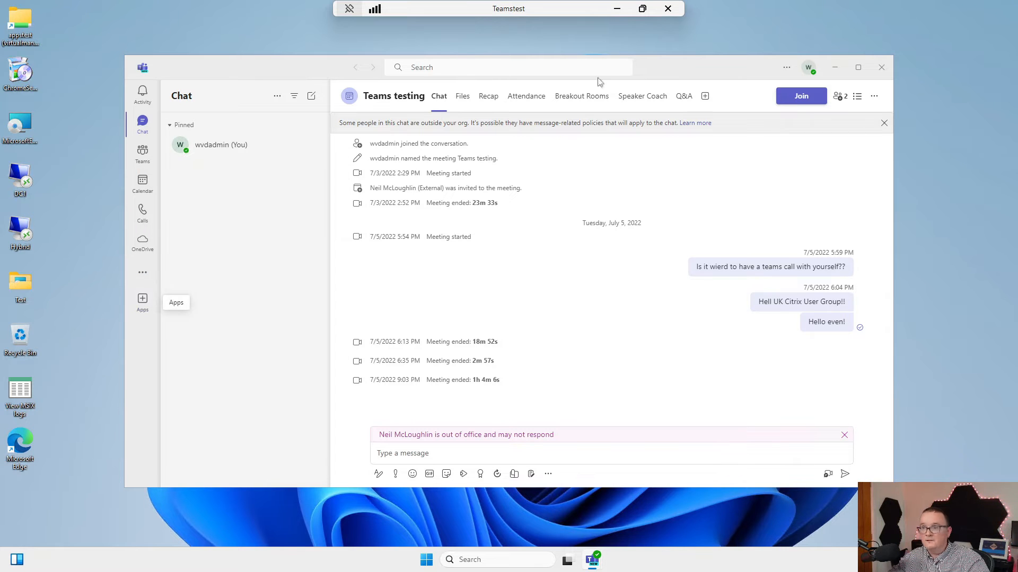
Step: Open the About Teams page in the Teams settings and examine the installed version
{"action": "left_click", "coordinate": [786, 67]}
{"action": "left_click", "coordinate": [748, 91]}
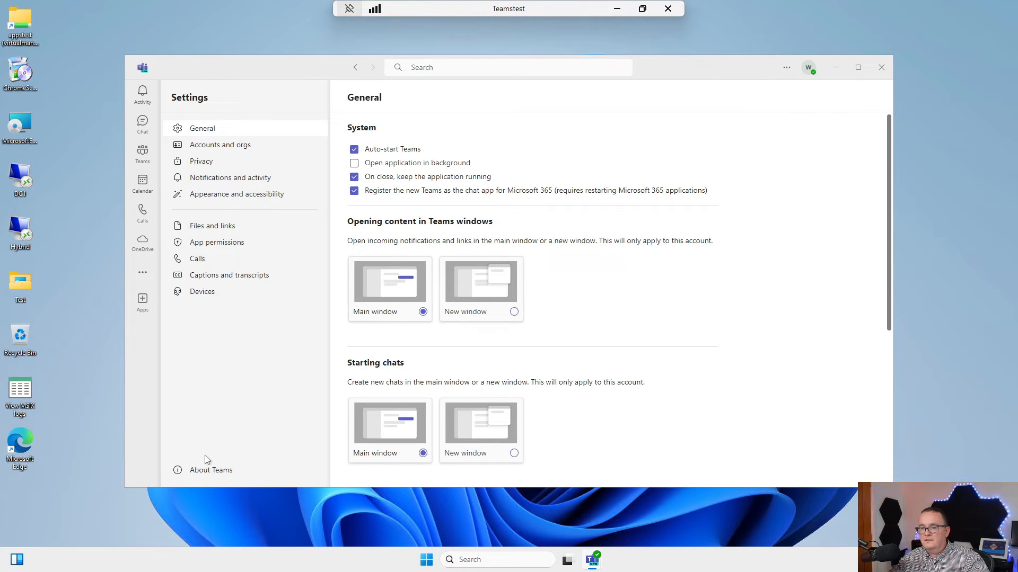
{"action": "left_click", "coordinate": [195, 471]}
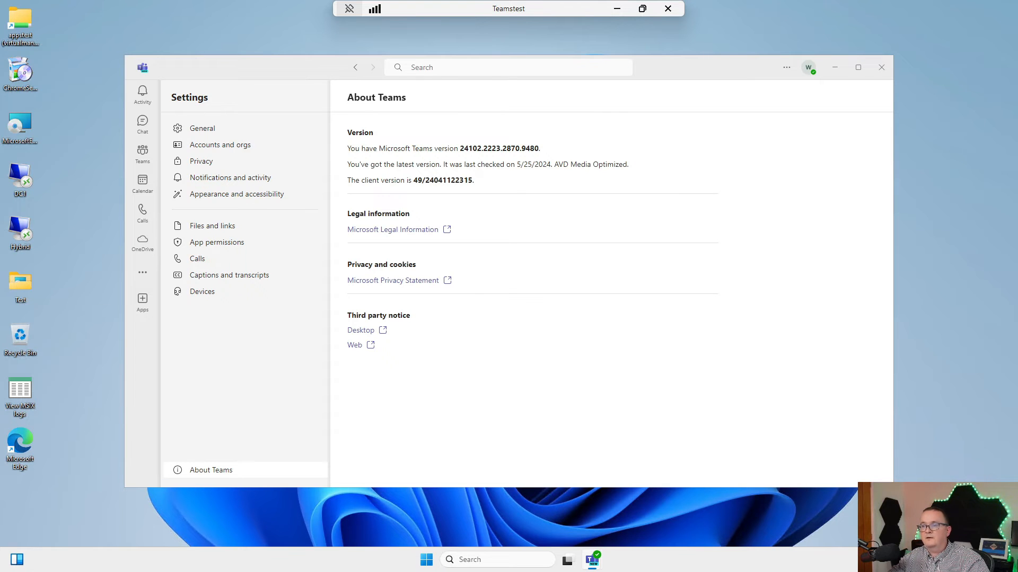
{"action": "left_click_drag", "start_coordinate": [423, 148], "coordinate": [530, 148]}
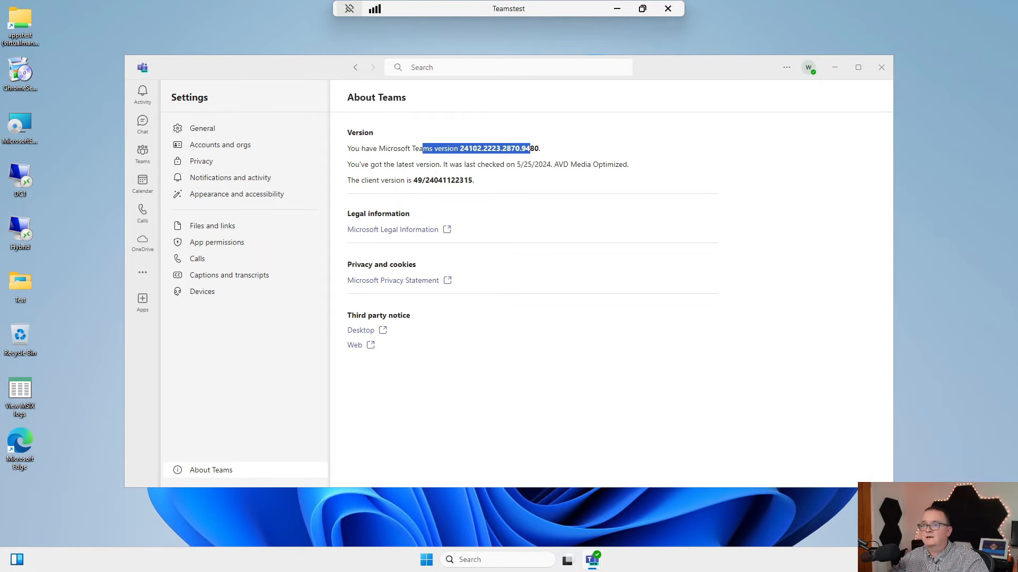
{"action": "left_click", "coordinate": [530, 148]}
Step: Examine the update status, the AVD media optimization status and the client version on the About Teams page
{"action": "left_click_drag", "start_coordinate": [355, 164], "coordinate": [590, 164]}
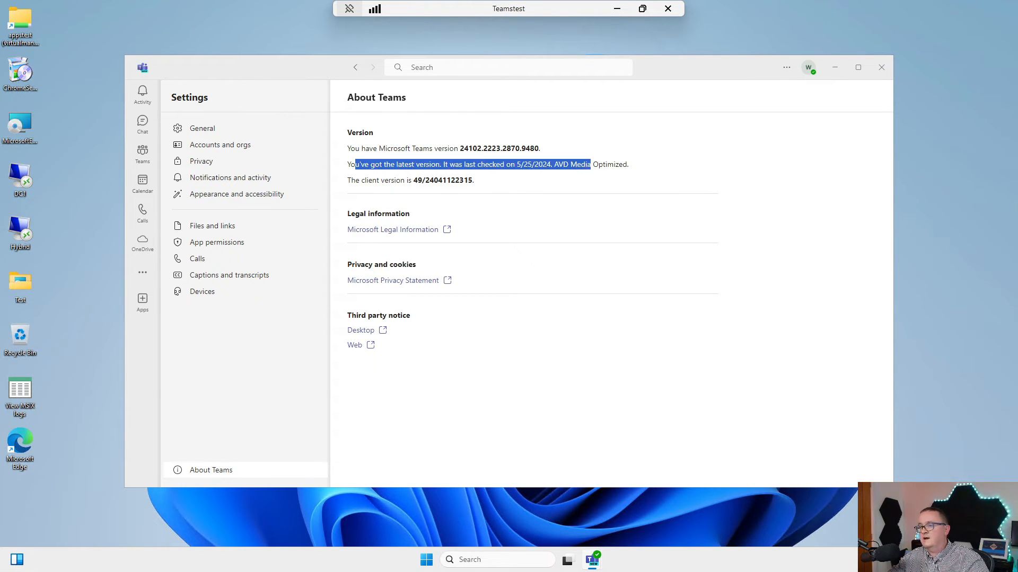
{"action": "left_click", "coordinate": [590, 165]}
{"action": "left_click_drag", "start_coordinate": [475, 165], "coordinate": [627, 164]}
{"action": "left_click", "coordinate": [616, 164]}
{"action": "left_click", "coordinate": [627, 165]}
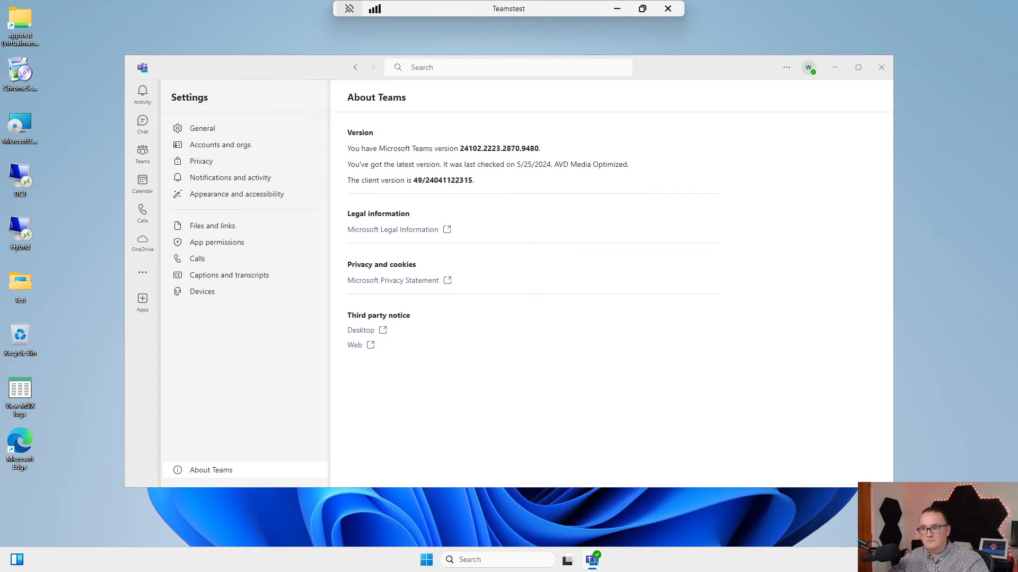
{"action": "left_click_drag", "start_coordinate": [348, 181], "coordinate": [510, 182]}
{"action": "left_click", "coordinate": [492, 185]}
{"action": "left_click_drag", "start_coordinate": [350, 181], "coordinate": [476, 182]}
{"action": "left_click", "coordinate": [480, 183]}
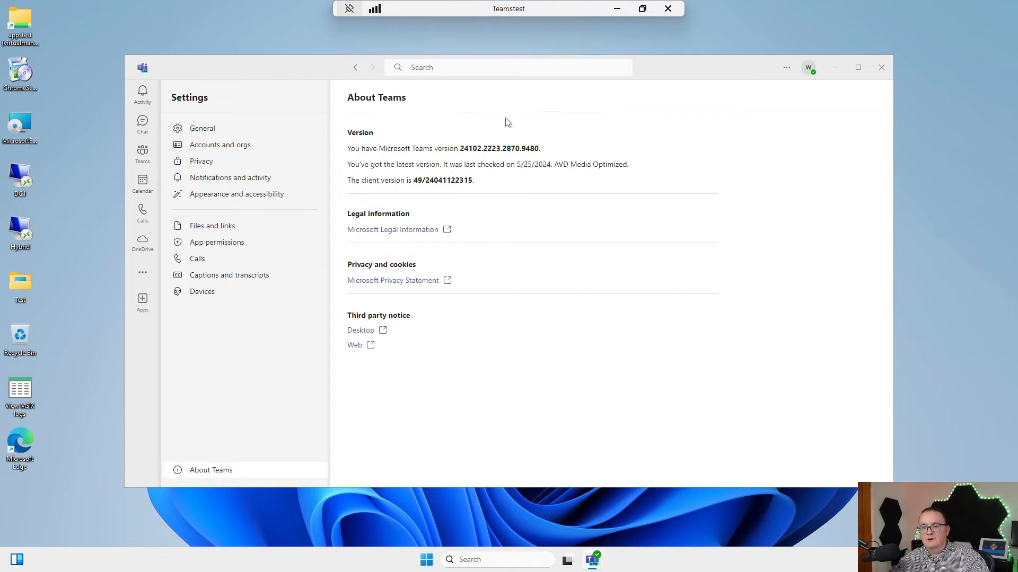
Step: Review the speaker, microphone and camera options in the Teams device settings
{"action": "left_click", "coordinate": [219, 301]}
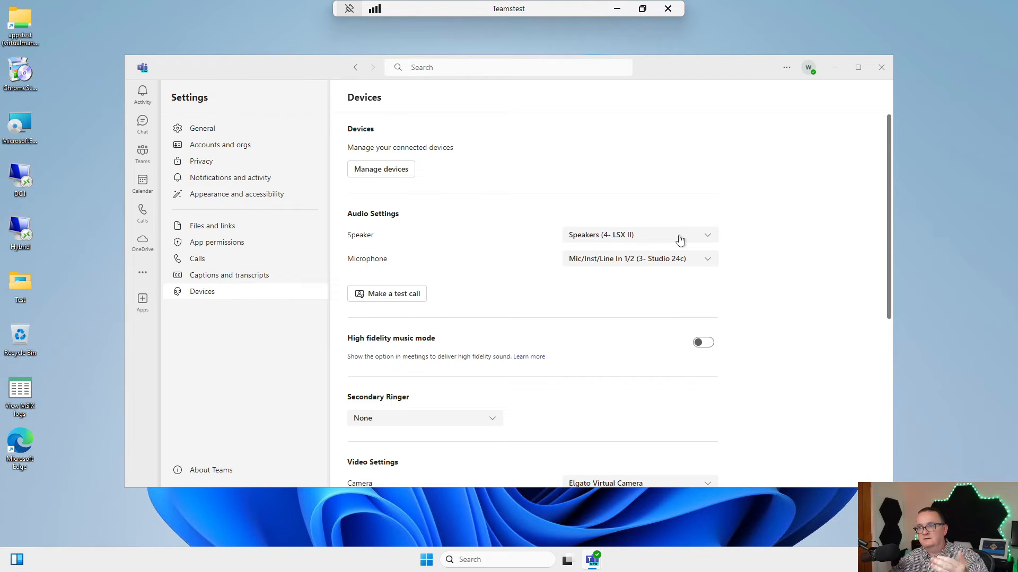
{"action": "scroll", "coordinate": [680, 240], "scroll_direction": "down", "scroll_amount": 5}
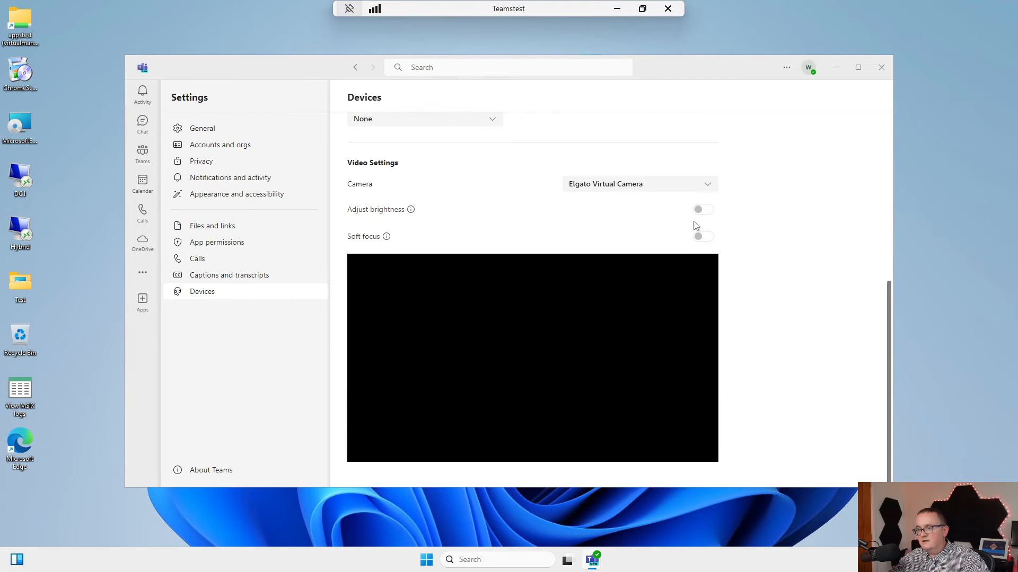
{"action": "left_click", "coordinate": [667, 192]}
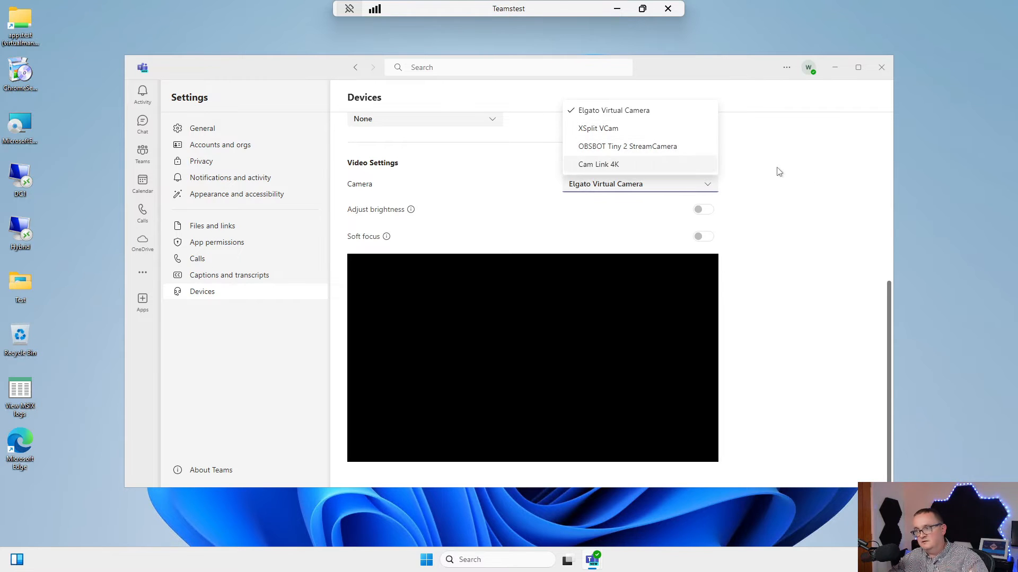
{"action": "left_click", "coordinate": [795, 181]}
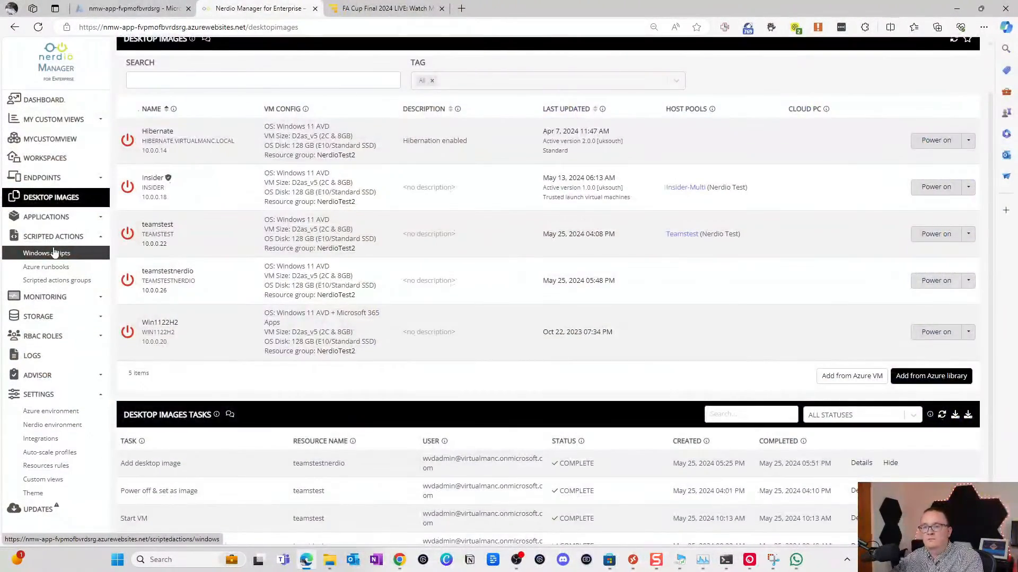
Step: In Nerdio Manager, review the notes in the Install Microsoft Teams (new) Windows script, and close it without saving
{"action": "left_click", "coordinate": [46, 253]}
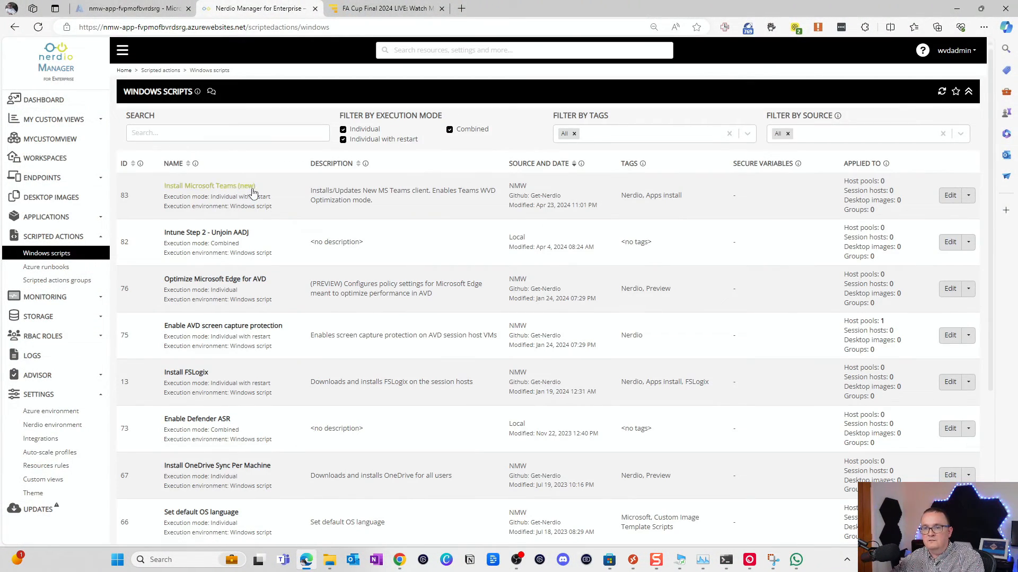
{"action": "left_click", "coordinate": [208, 189]}
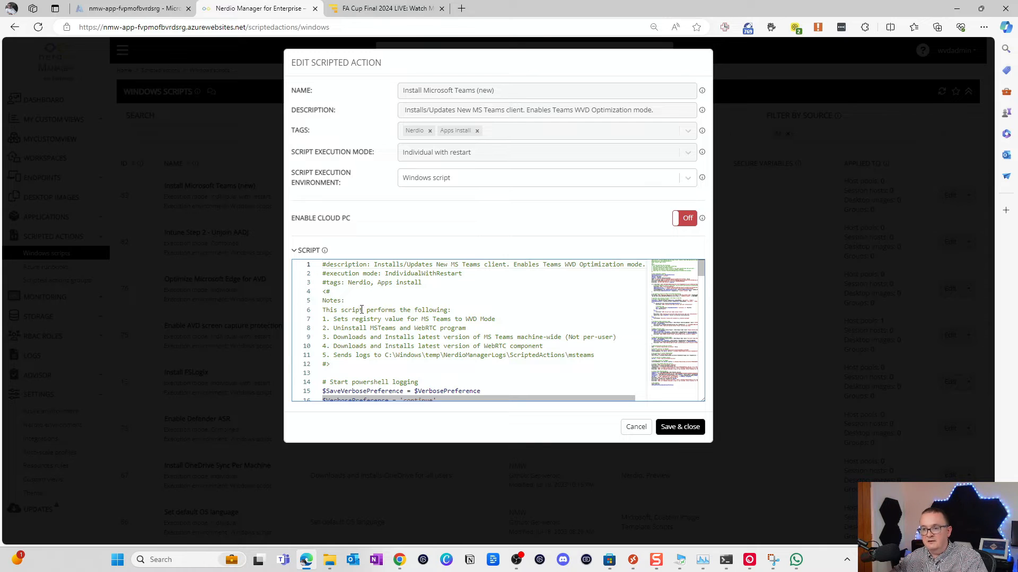
{"action": "left_click_drag", "start_coordinate": [325, 310], "coordinate": [459, 321]}
{"action": "left_click", "coordinate": [459, 321]}
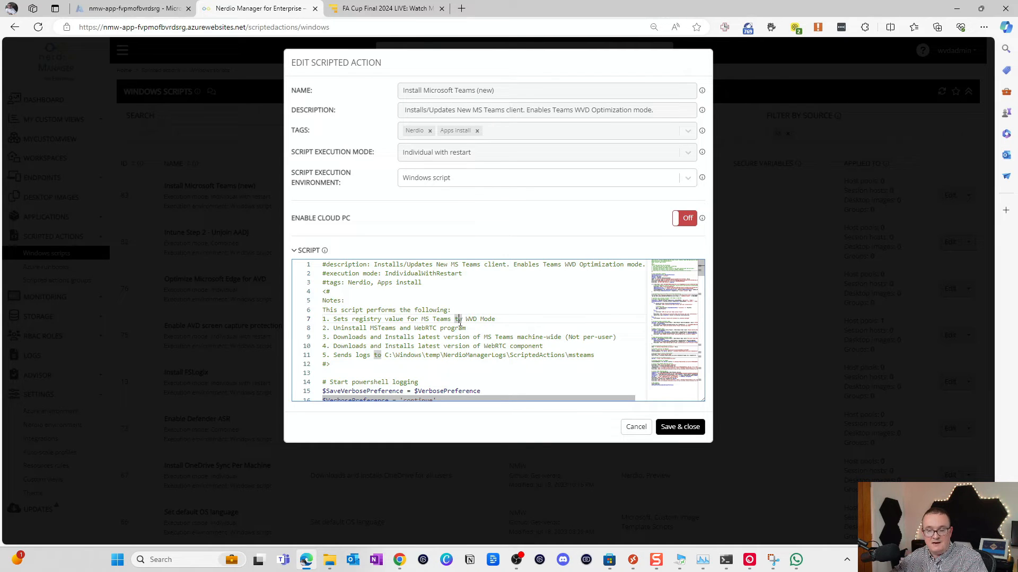
{"action": "double_click", "coordinate": [387, 330]}
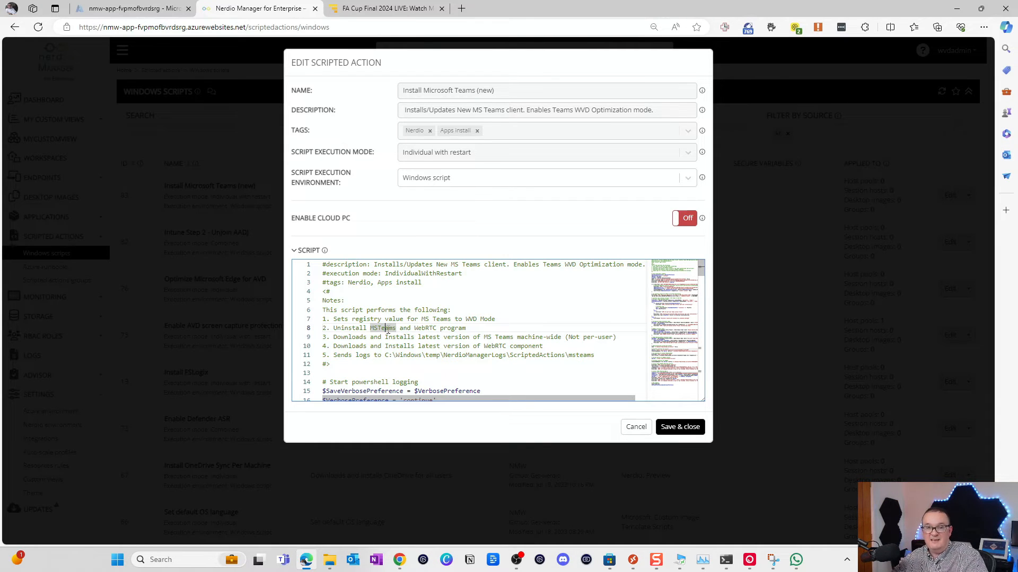
{"action": "left_click", "coordinate": [439, 330]}
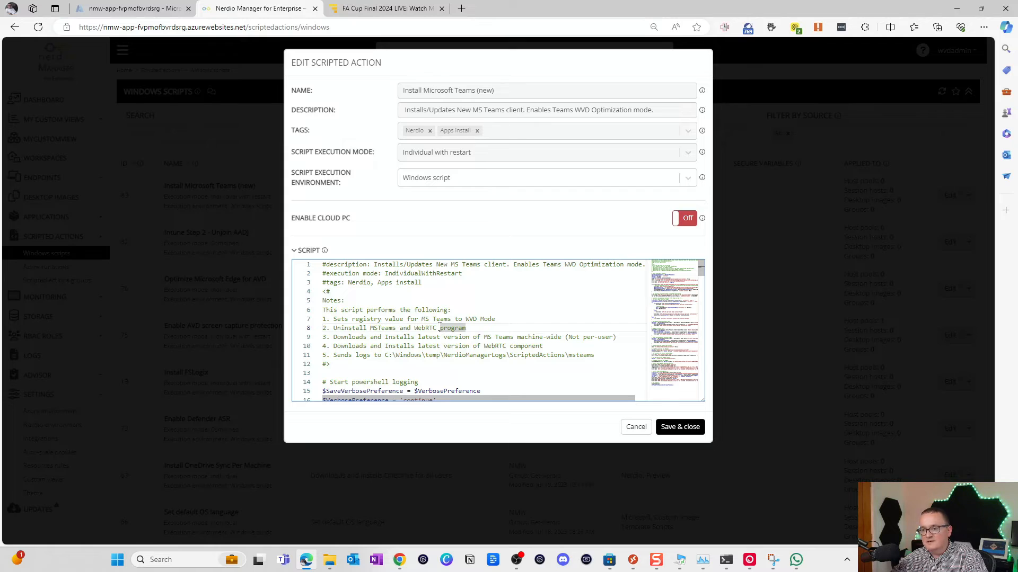
{"action": "left_click_drag", "start_coordinate": [352, 337], "coordinate": [539, 346]}
{"action": "left_click", "coordinate": [539, 346]}
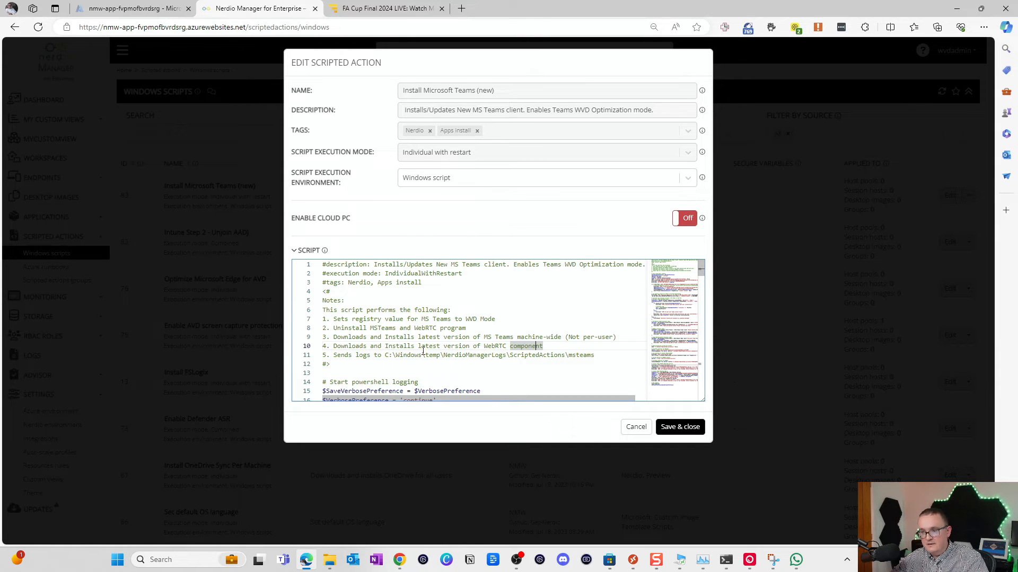
{"action": "scroll", "coordinate": [445, 347], "scroll_direction": "down", "scroll_amount": 2}
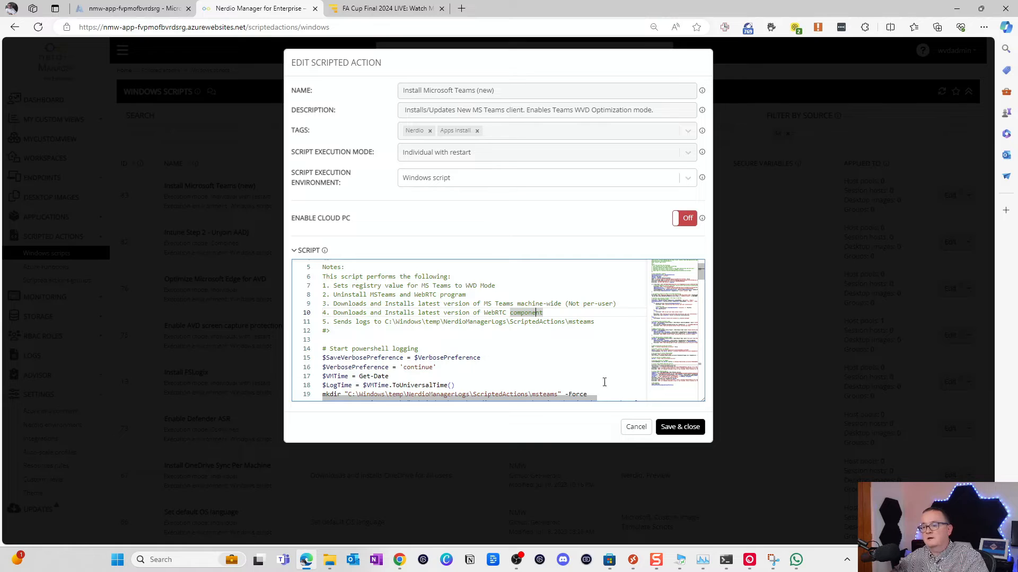
{"action": "left_click", "coordinate": [636, 428]}
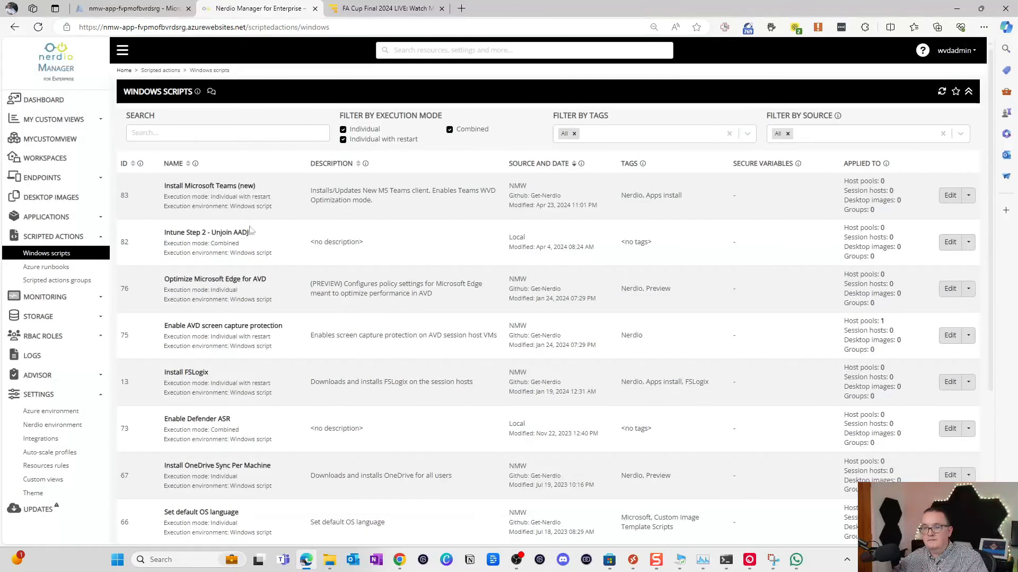
Step: Run the Install Microsoft Teams (new) scripted action immediately on the teamstestnerdio desktop image
{"action": "left_click", "coordinate": [49, 194]}
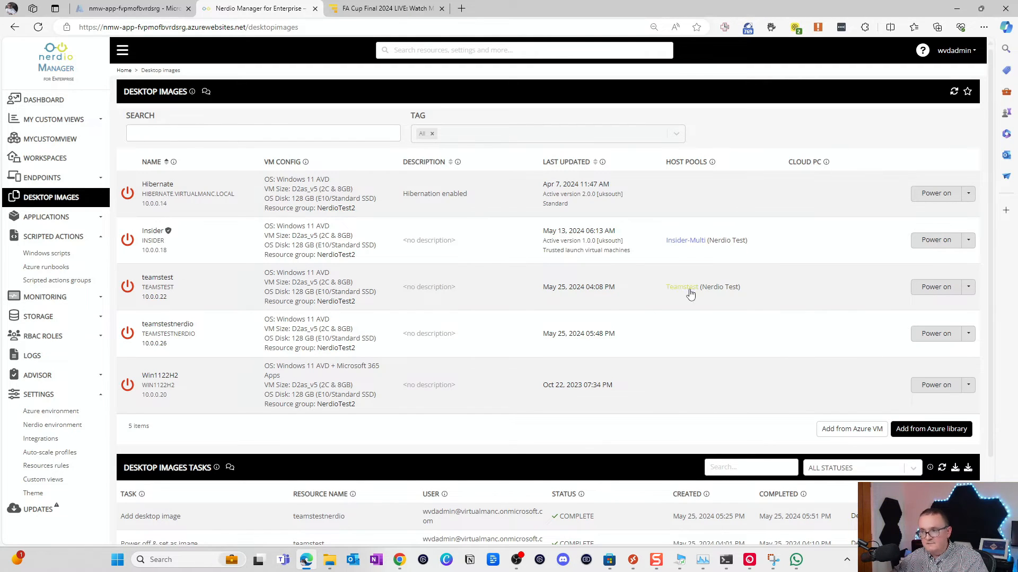
{"action": "left_click", "coordinate": [968, 337]}
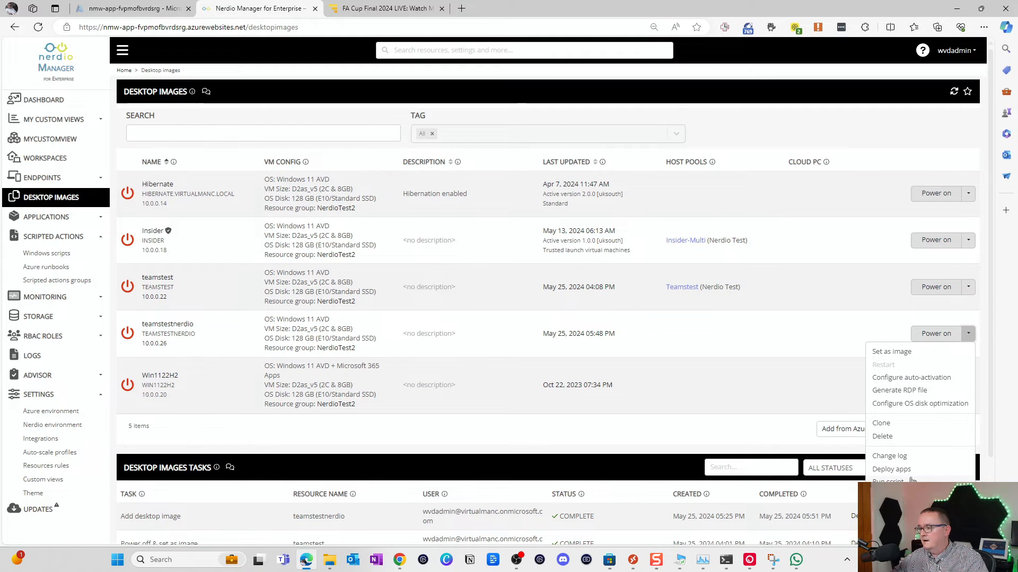
{"action": "left_click", "coordinate": [888, 480]}
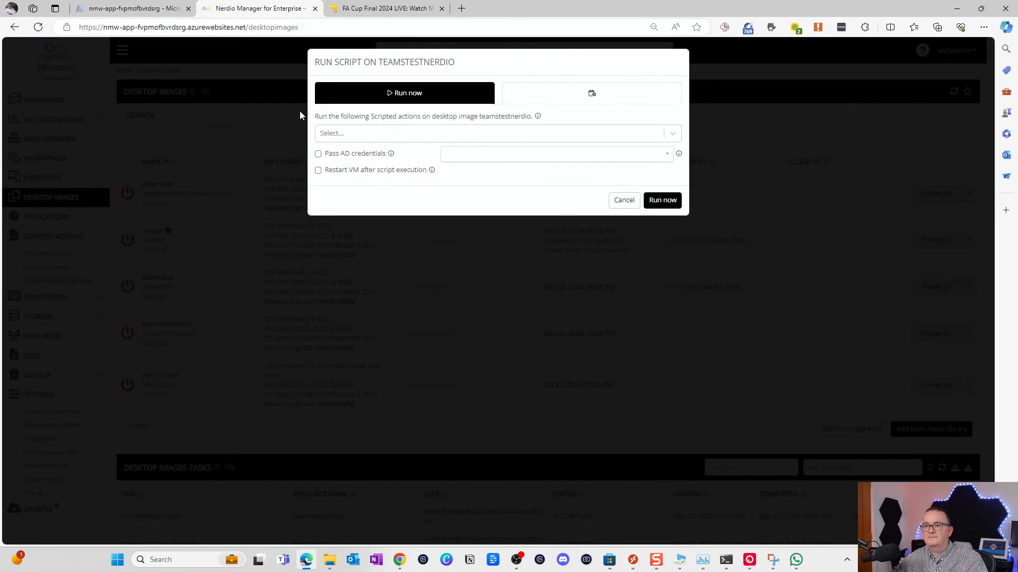
{"action": "left_click", "coordinate": [397, 138]}
{"action": "type", "text": "tea"}
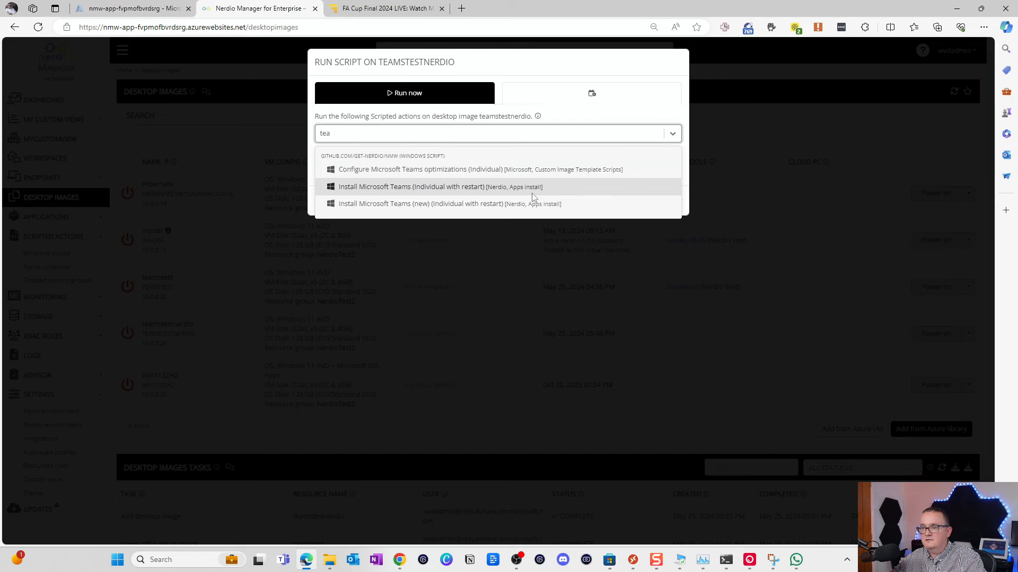
{"action": "left_click", "coordinate": [502, 207]}
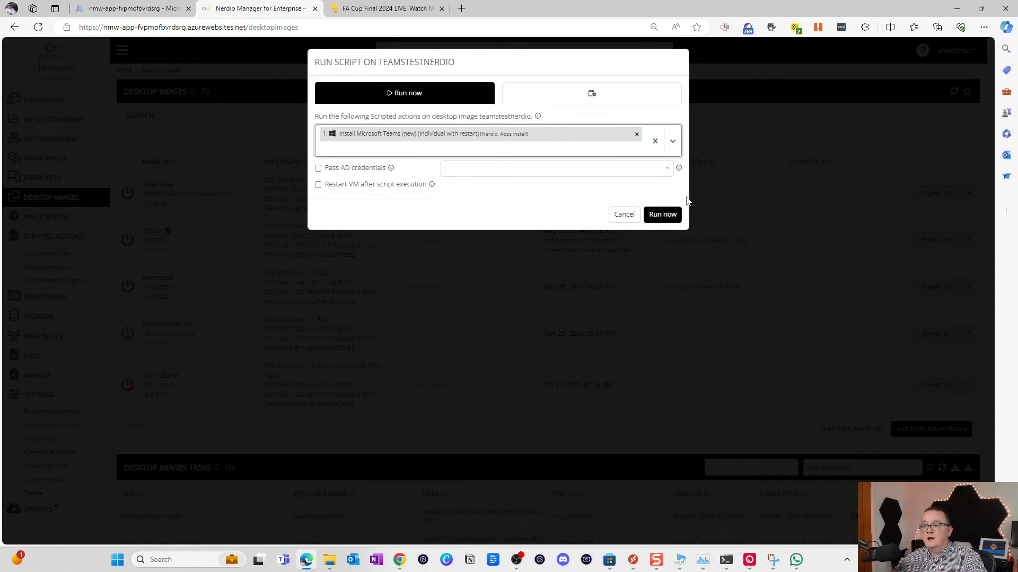
{"action": "left_click", "coordinate": [663, 214]}
{"action": "scroll", "coordinate": [667, 217], "scroll_direction": "down", "scroll_amount": 1}
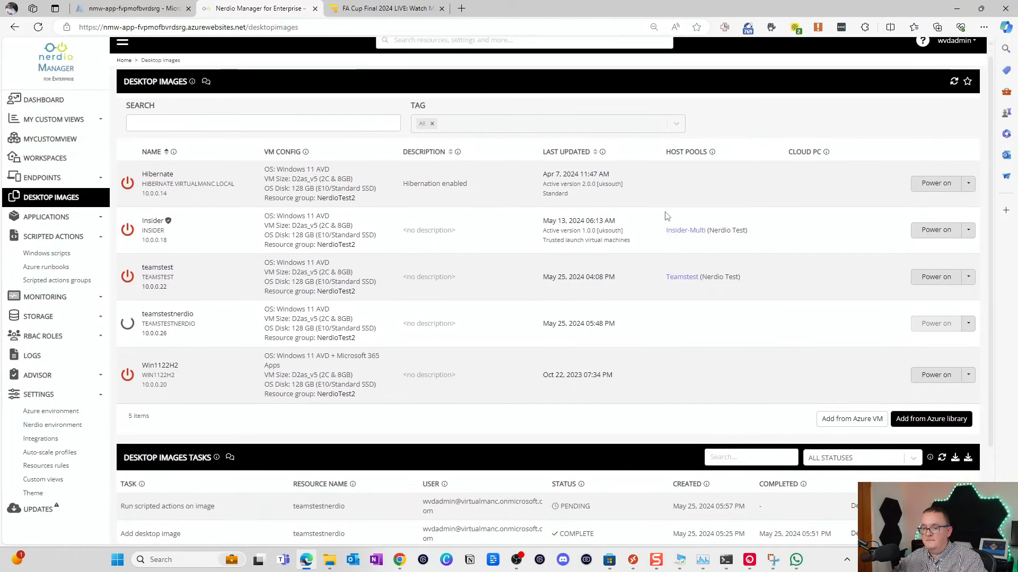
{"action": "scroll", "coordinate": [667, 216], "scroll_direction": "down", "scroll_amount": 2}
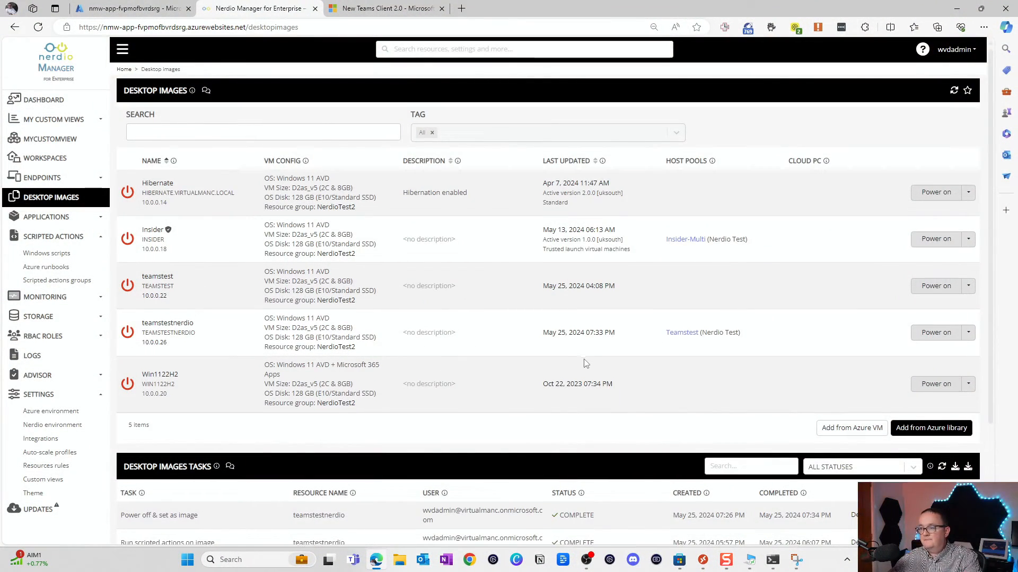
Step: Review the details of the Run scripted actions on image task for teamstestnerdio, and close them
{"action": "scroll", "coordinate": [698, 333], "scroll_direction": "down", "scroll_amount": 2}
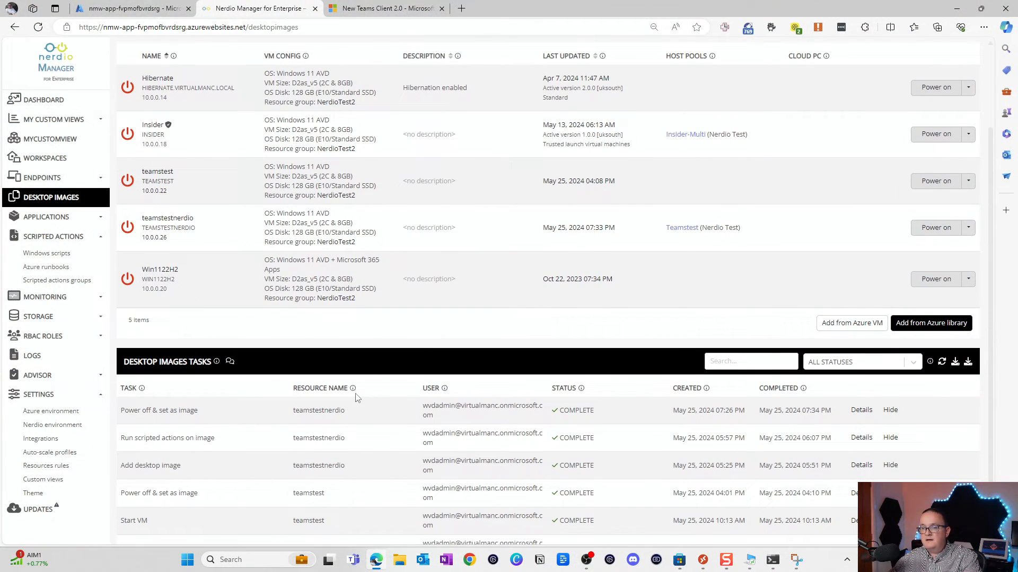
{"action": "scroll", "coordinate": [505, 174], "scroll_direction": "down", "scroll_amount": 1}
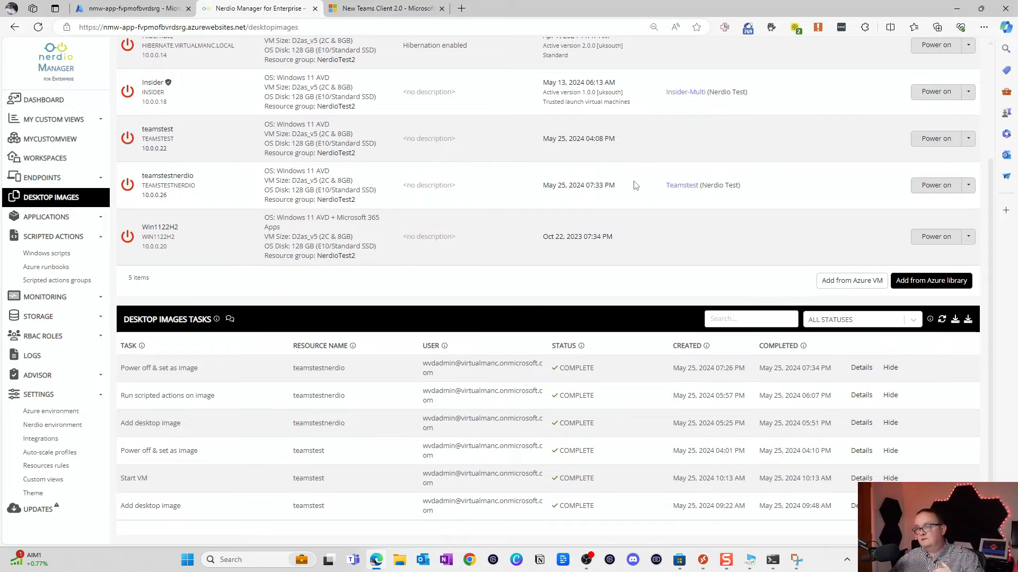
{"action": "left_click", "coordinate": [968, 185]}
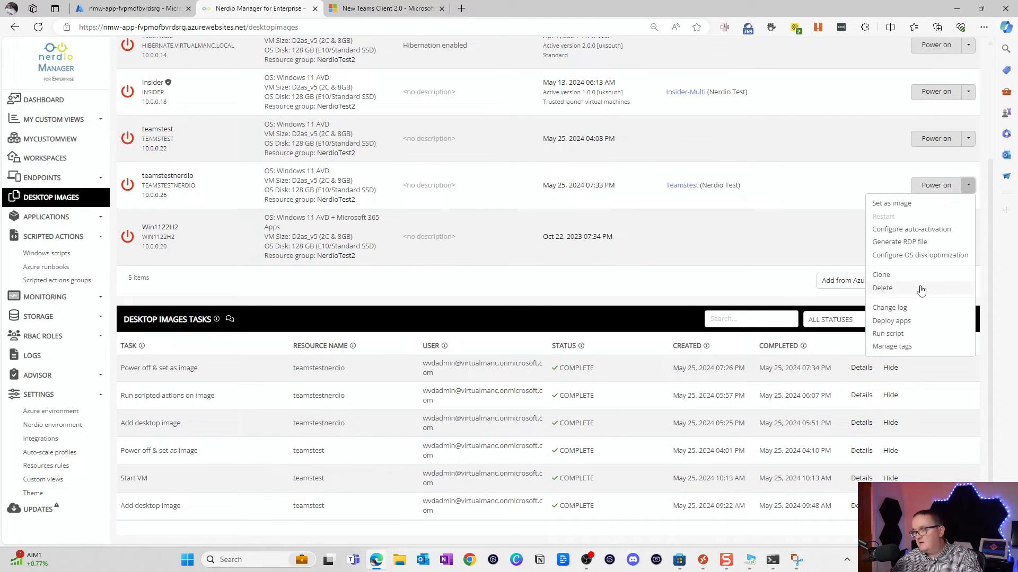
{"action": "left_click", "coordinate": [483, 275]}
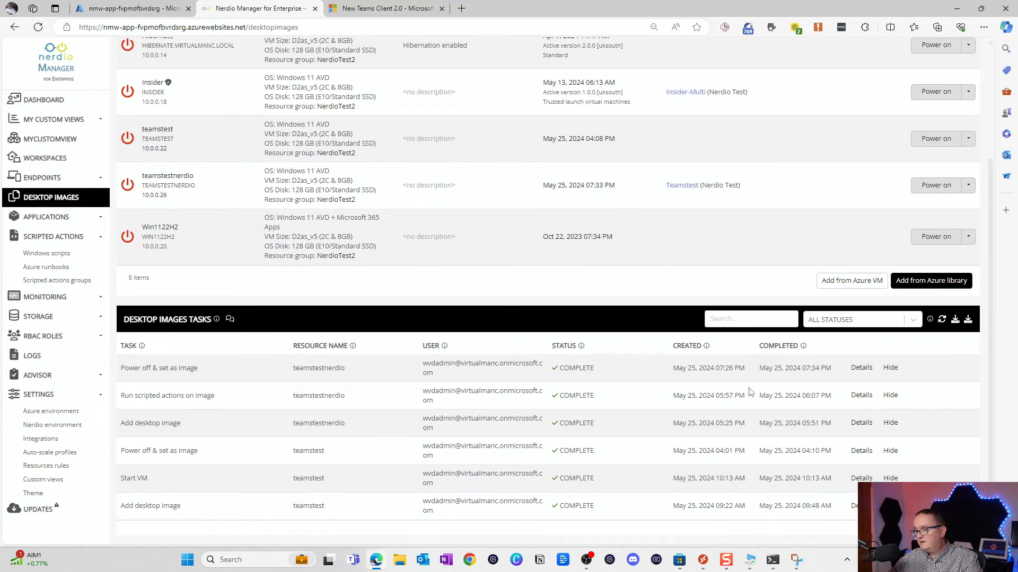
{"action": "left_click", "coordinate": [860, 398]}
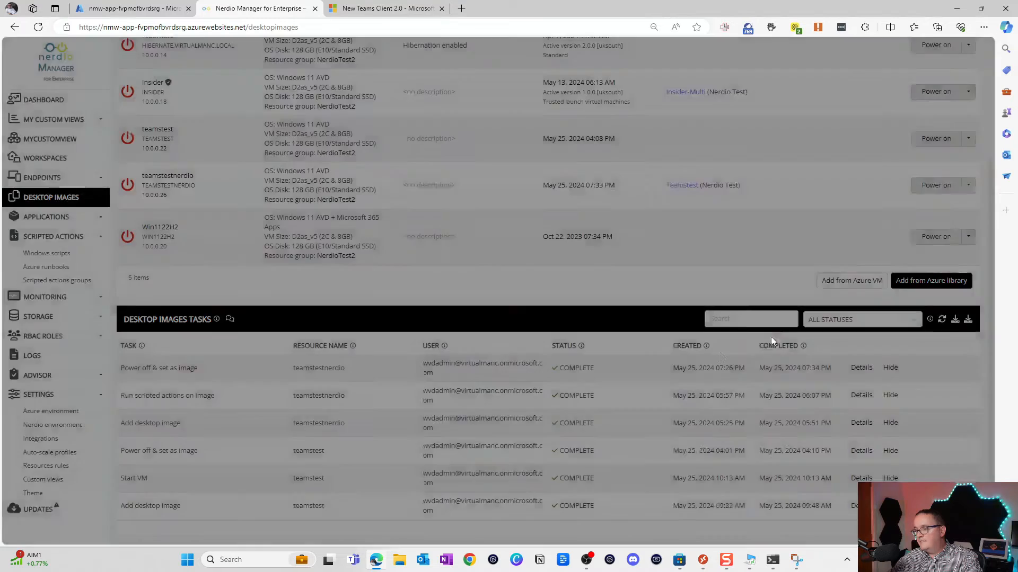
{"action": "scroll", "coordinate": [340, 130], "scroll_direction": "down", "scroll_amount": 2}
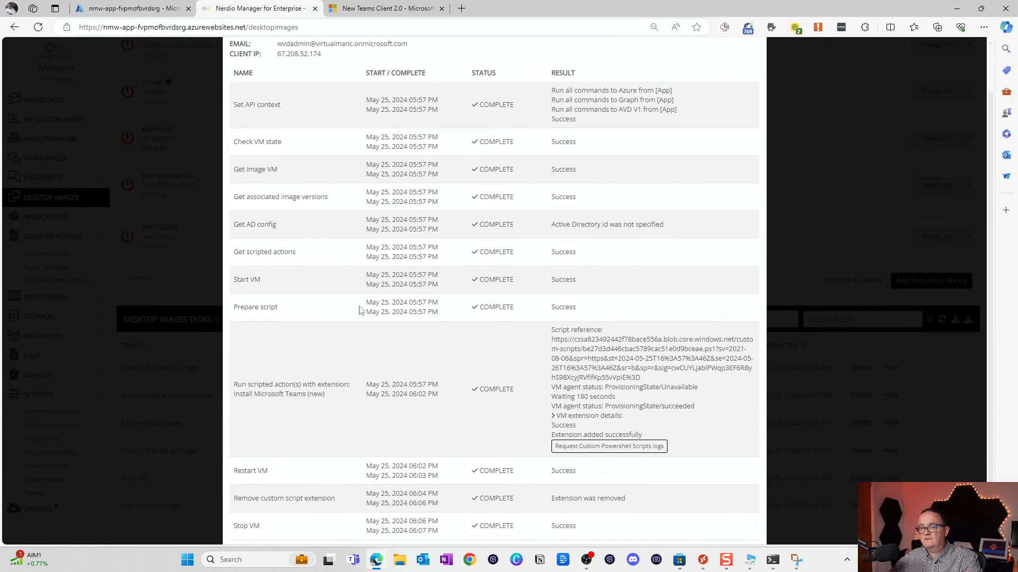
{"action": "scroll", "coordinate": [314, 305], "scroll_direction": "down", "scroll_amount": 1}
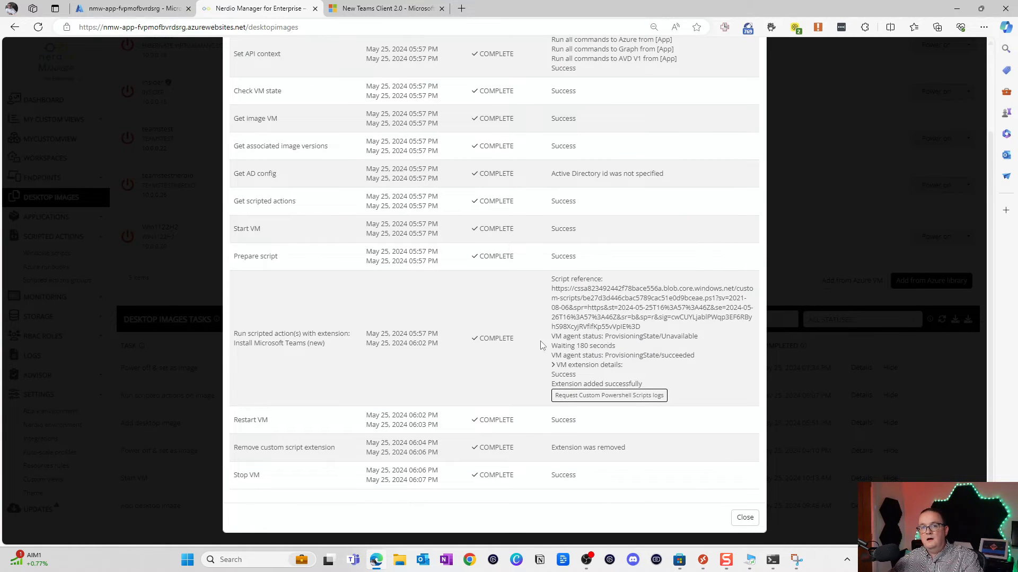
{"action": "left_click", "coordinate": [757, 517]}
Step: Review the details of the Power off & set as image task for teamstestnerdio, and close them
{"action": "left_click_drag", "start_coordinate": [168, 365], "coordinate": [271, 367]}
{"action": "left_click", "coordinate": [861, 368]}
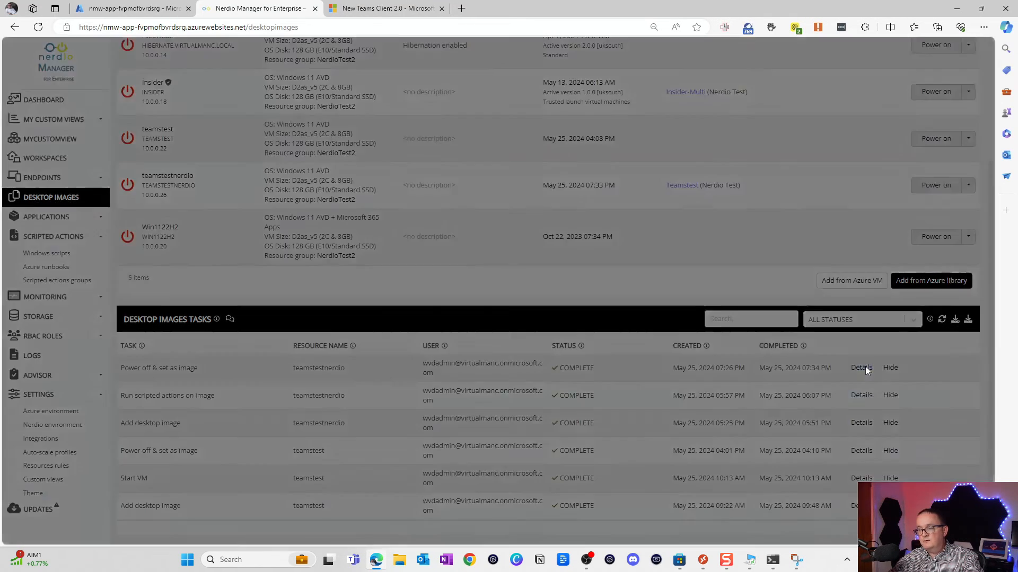
{"action": "scroll", "coordinate": [647, 288], "scroll_direction": "down", "scroll_amount": 3}
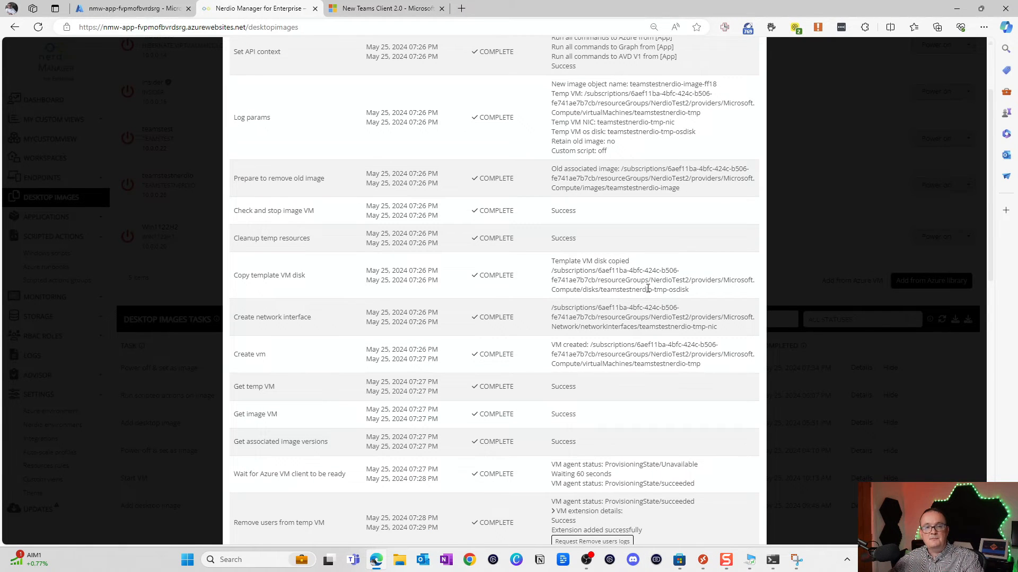
{"action": "scroll", "coordinate": [647, 288], "scroll_direction": "down", "scroll_amount": 15}
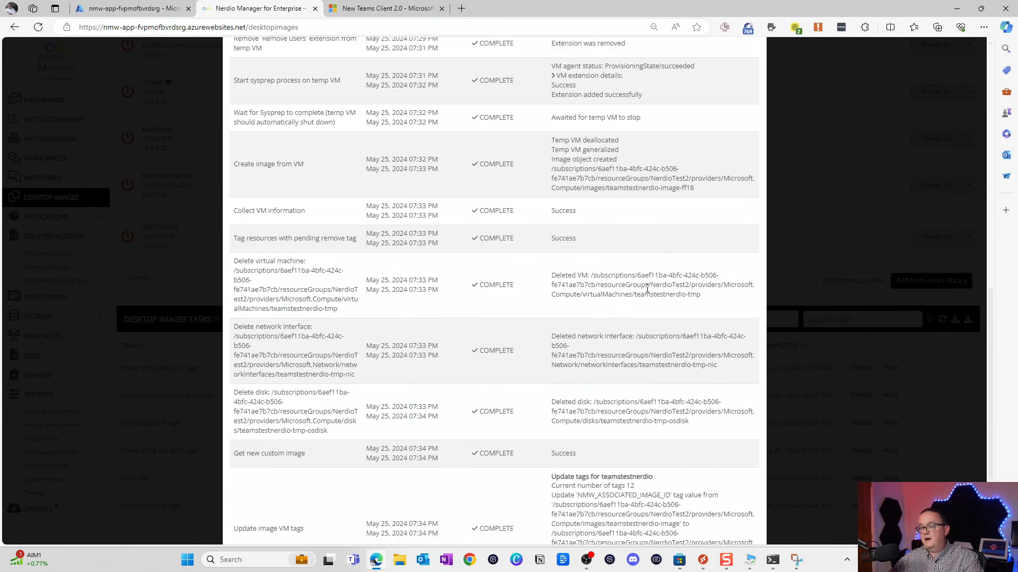
{"action": "left_click", "coordinate": [745, 517]}
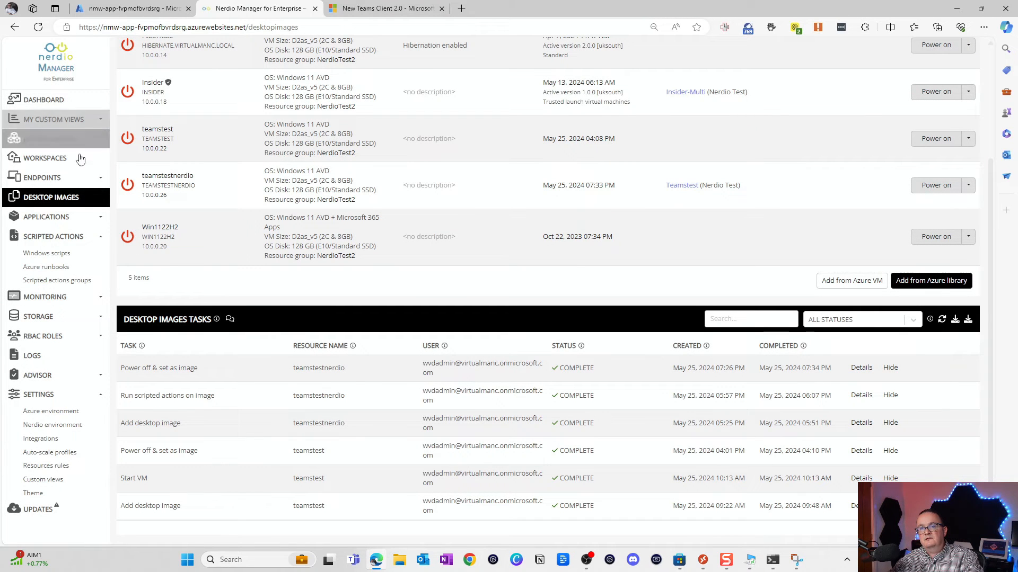
Step: Open the Nerdio Test workspace's dynamic host pools and review the details of the latest ReImage VM task for the Teamstest session host
{"action": "left_click", "coordinate": [31, 158]}
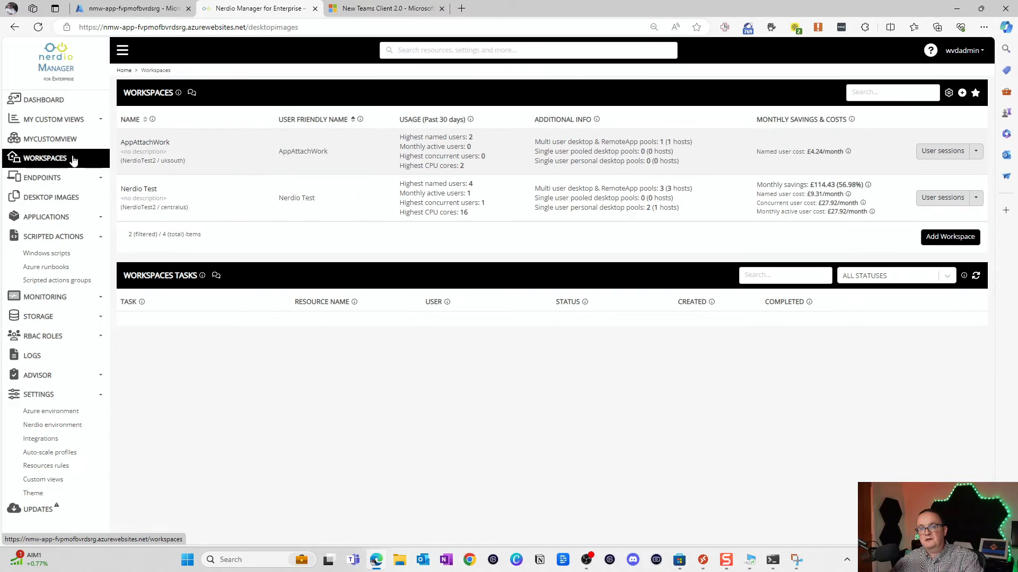
{"action": "left_click", "coordinate": [141, 188]}
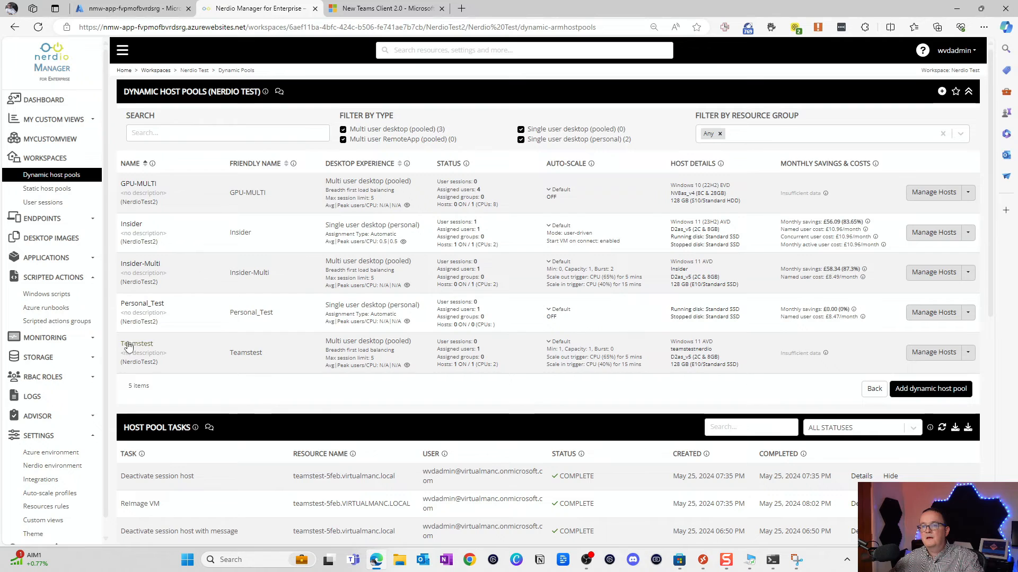
{"action": "scroll", "coordinate": [276, 464], "scroll_direction": "down", "scroll_amount": 2}
{"action": "scroll", "coordinate": [275, 463], "scroll_direction": "down", "scroll_amount": 1}
{"action": "left_click_drag", "start_coordinate": [293, 398], "coordinate": [349, 403]}
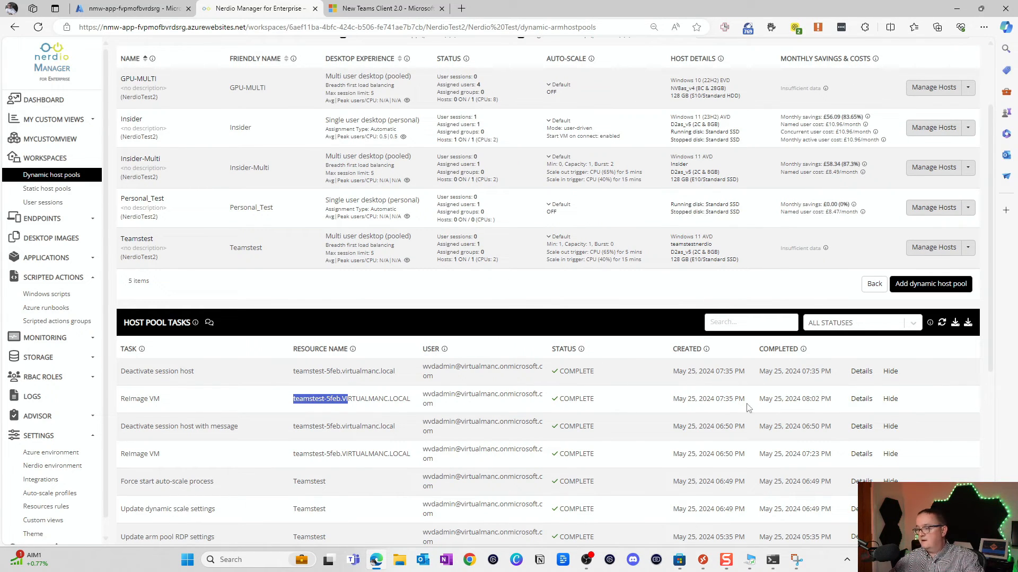
{"action": "left_click", "coordinate": [862, 400]}
{"action": "scroll", "coordinate": [384, 289], "scroll_direction": "down", "scroll_amount": 10}
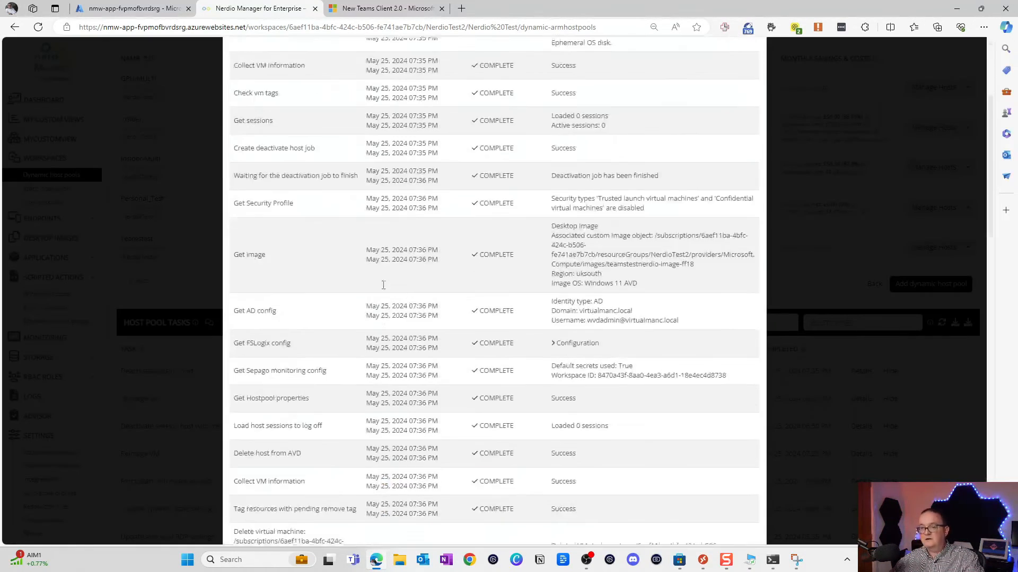
{"action": "scroll", "coordinate": [385, 289], "scroll_direction": "down", "scroll_amount": 10}
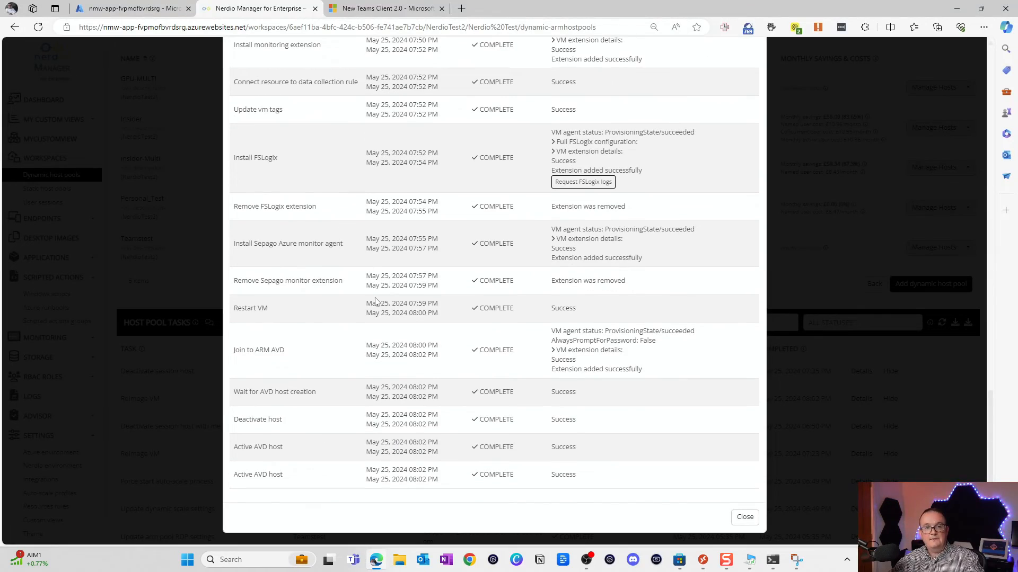
{"action": "left_click", "coordinate": [745, 517]}
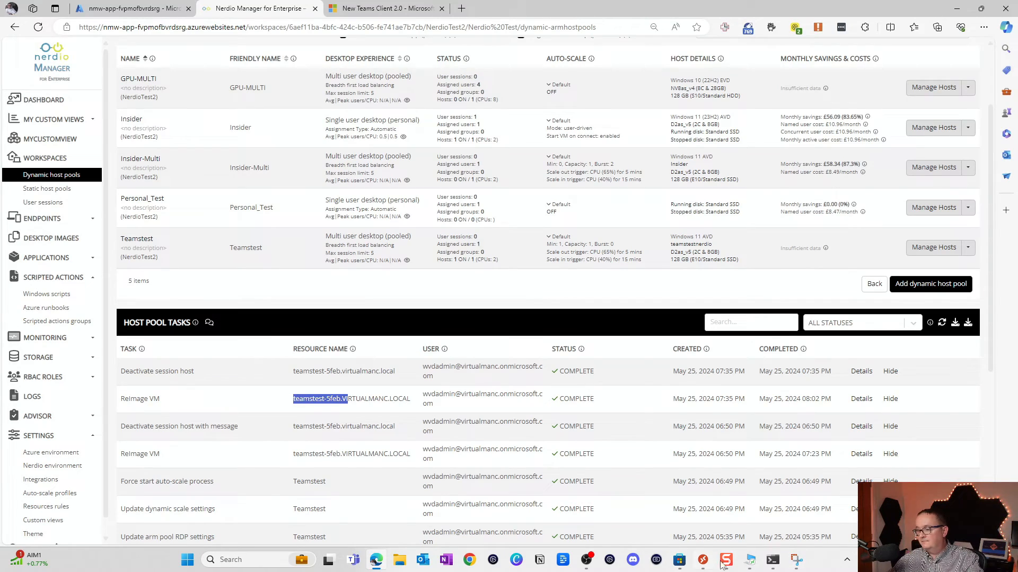
Step: Switch to the Remote Desktop client and connect to the Teamstest desktop in the Nerdio Test workspace
{"action": "left_click", "coordinate": [749, 560]}
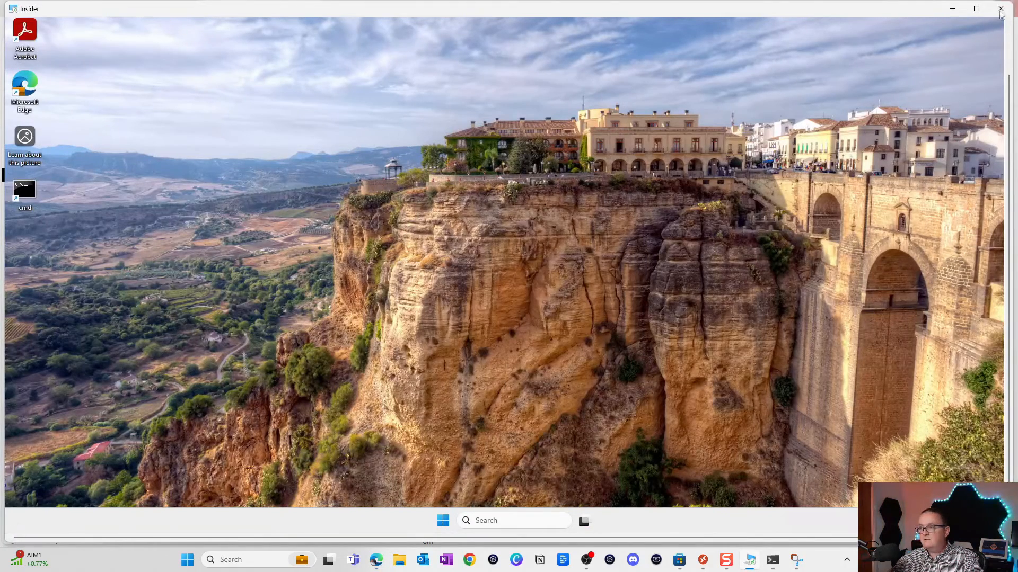
{"action": "left_click", "coordinate": [952, 8]}
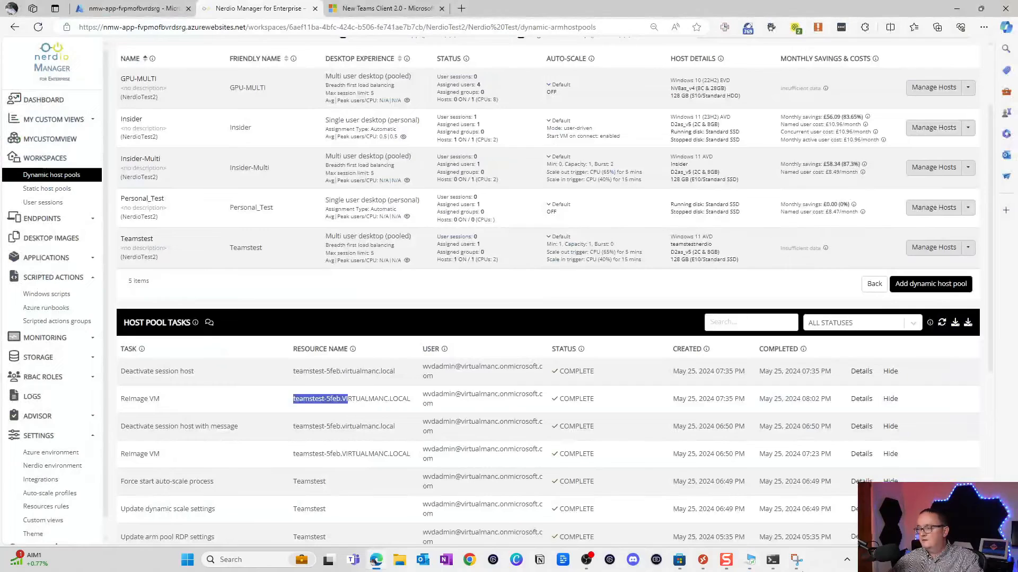
{"action": "left_click", "coordinate": [703, 560]}
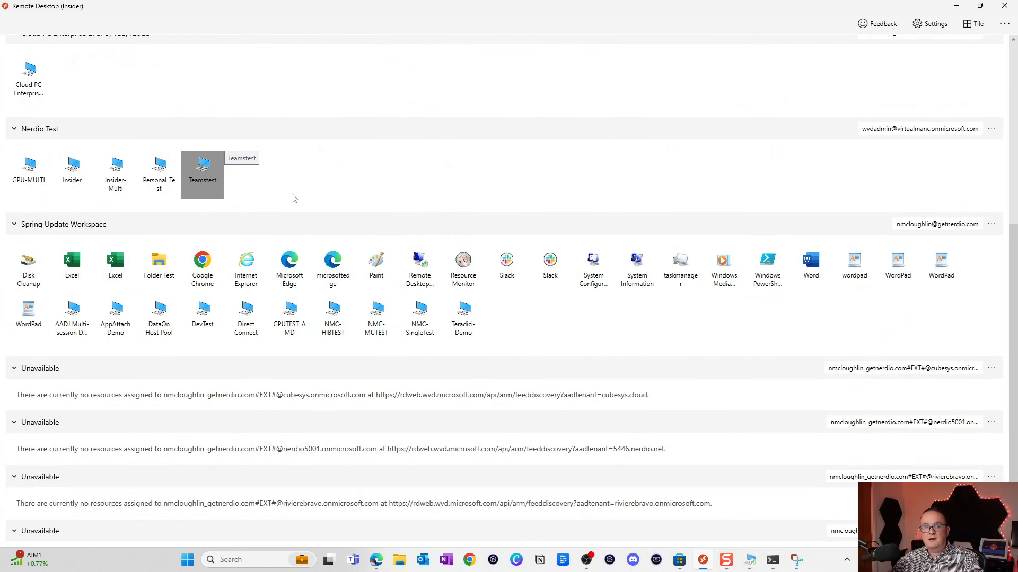
{"action": "double_click", "coordinate": [200, 169]}
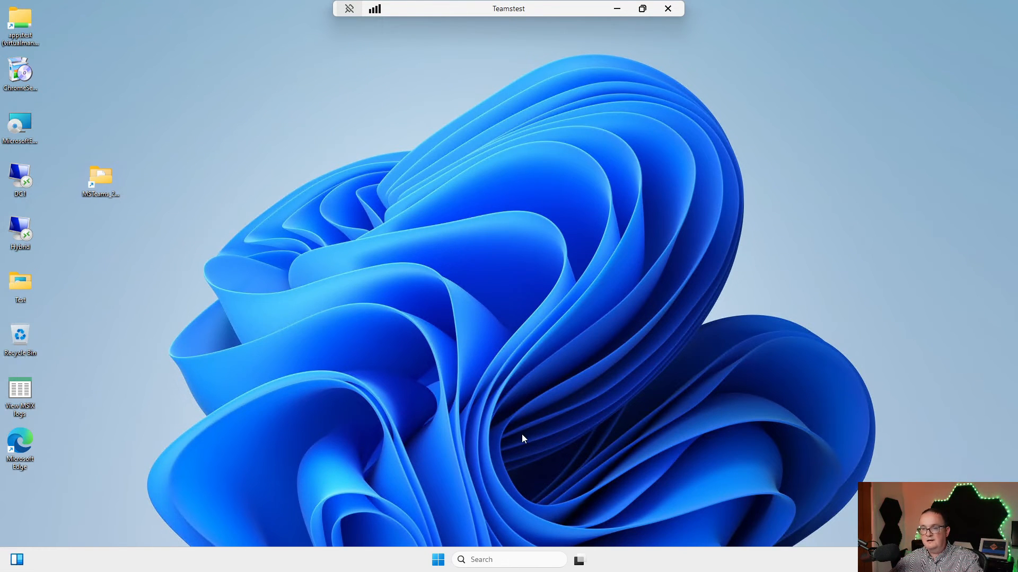
Step: Launch Microsoft Teams in the Teamstest session and dismiss the mobile app offer
{"action": "left_click", "coordinate": [440, 559]}
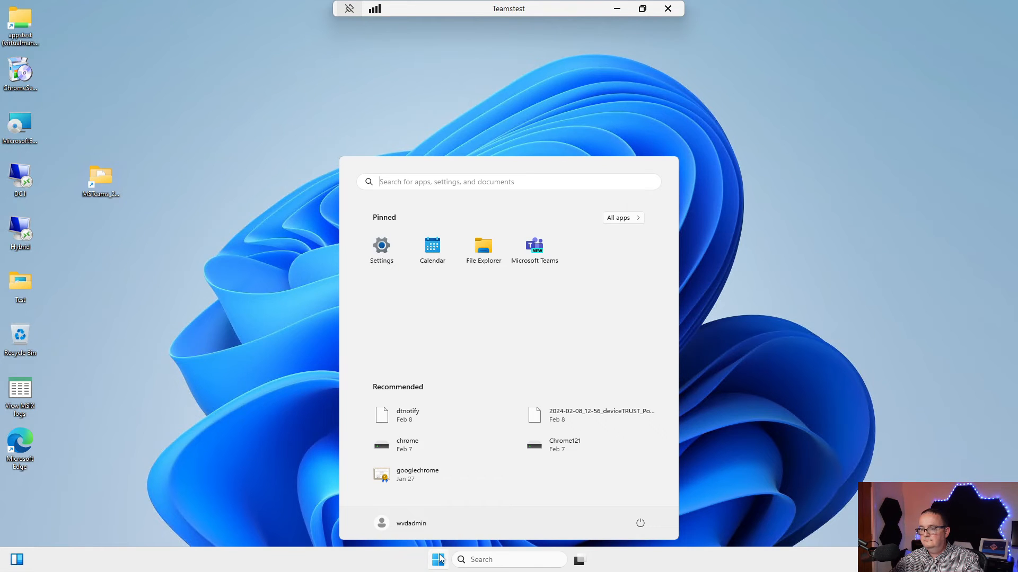
{"action": "left_click", "coordinate": [537, 260]}
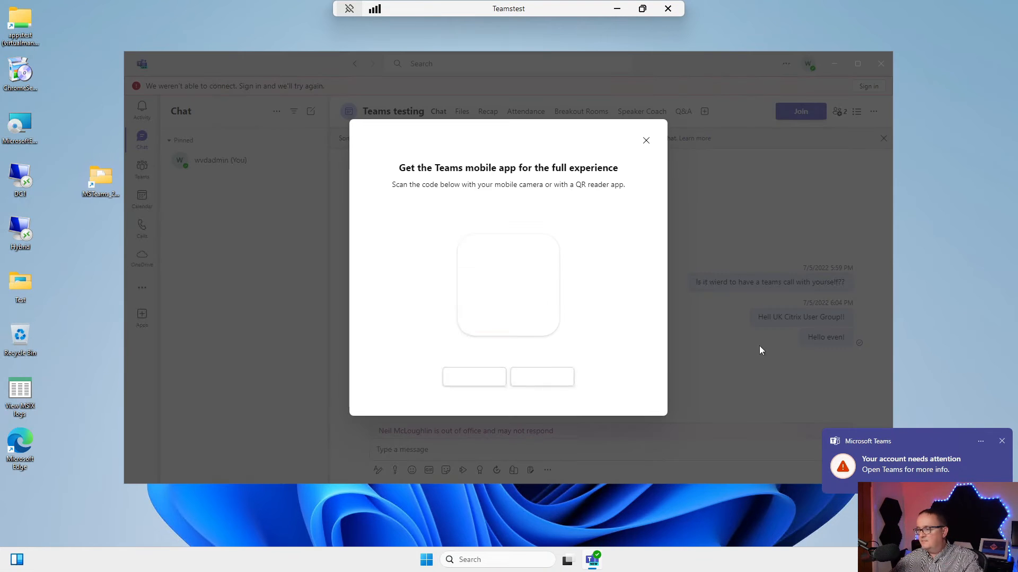
{"action": "left_click", "coordinate": [646, 140]}
Step: Start signing in to Teams for the account that needs attention and submit the account password
{"action": "left_click", "coordinate": [867, 87]}
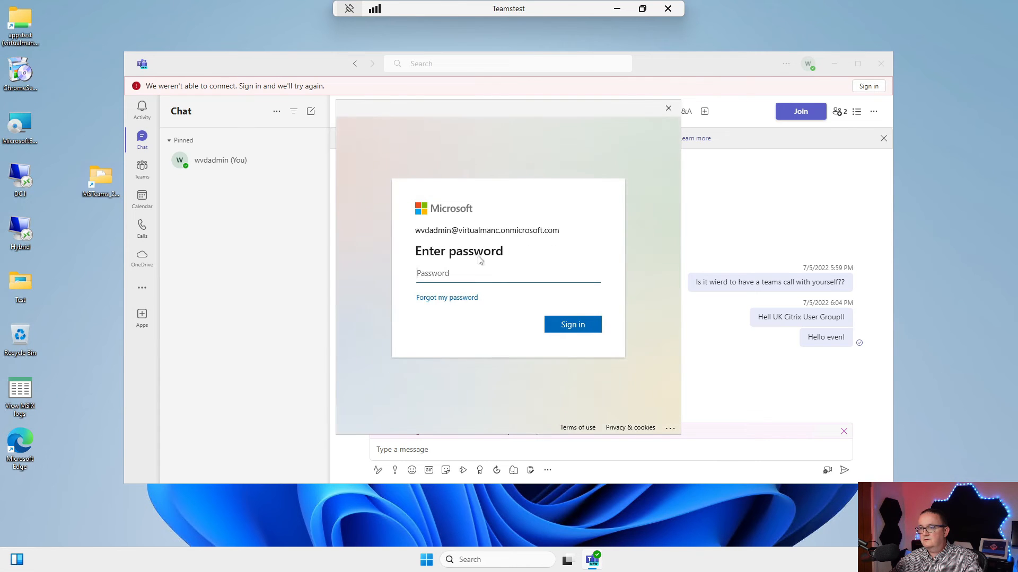
{"action": "key", "text": "Caps_Lock"}
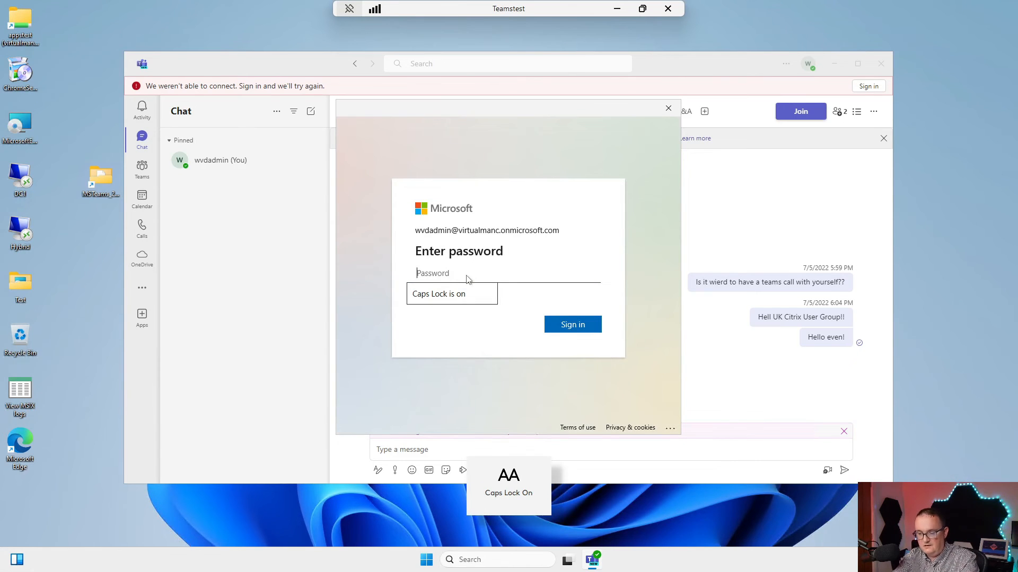
{"action": "type", "text": "•"}
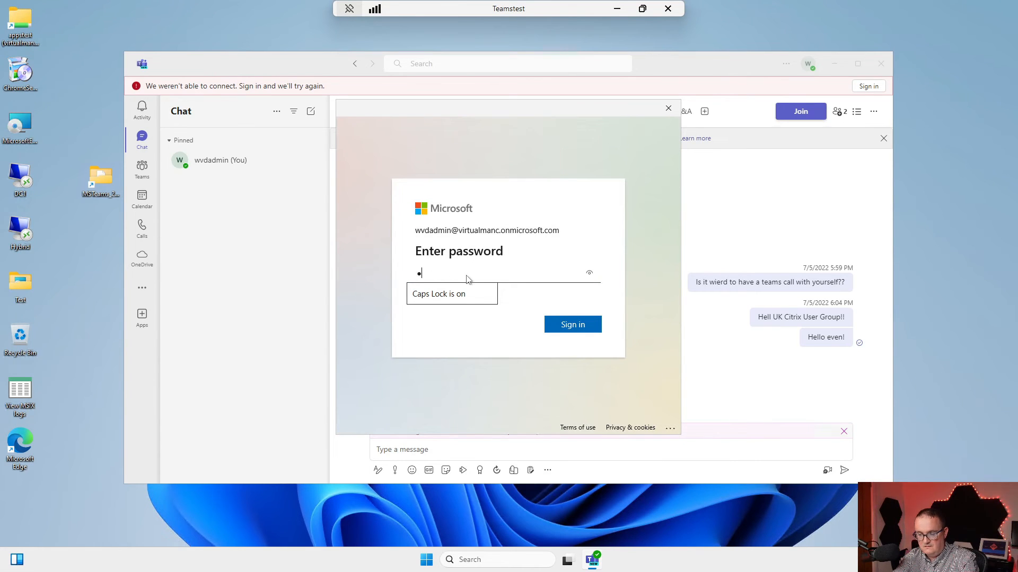
{"action": "key", "text": "Caps_Lock"}
{"action": "type", "text": "••••••"}
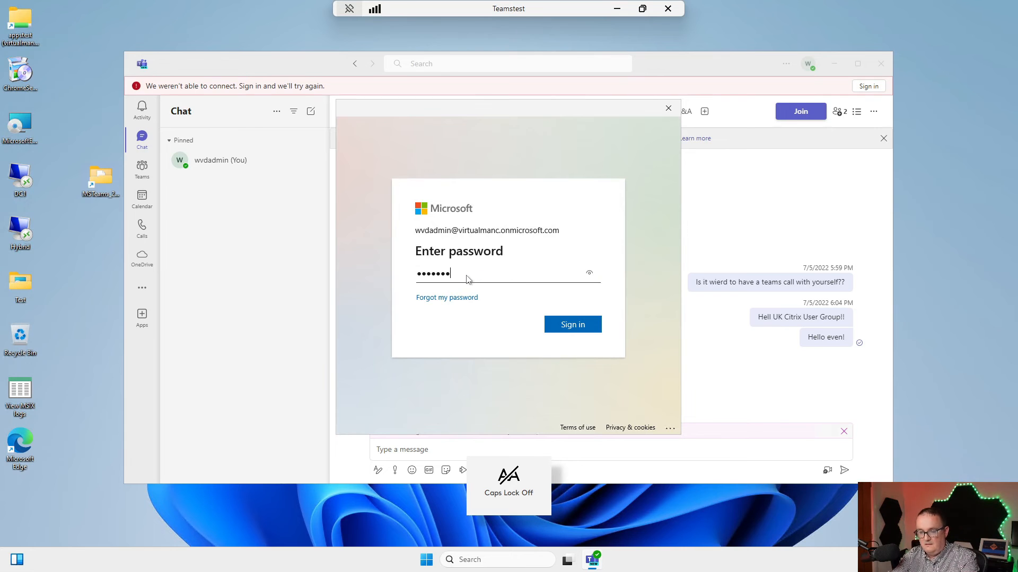
{"action": "type", "text": "•••"}
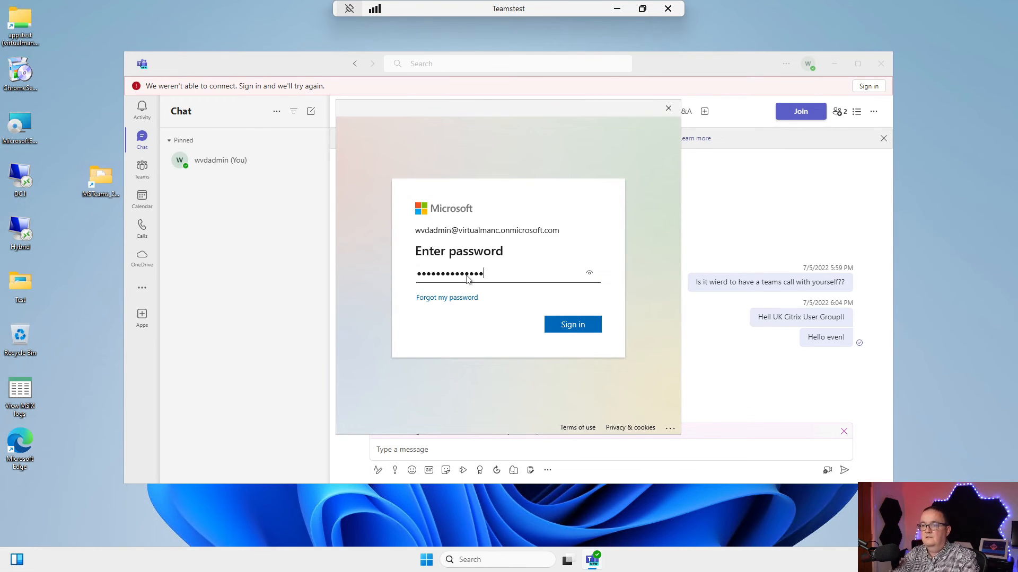
{"action": "type", "text": "••••"}
{"action": "key", "text": "Return"}
Step: Re-enter the account password in the Microsoft sign-in dialog and sign in to Teams
{"action": "key", "text": "Caps_Lock"}
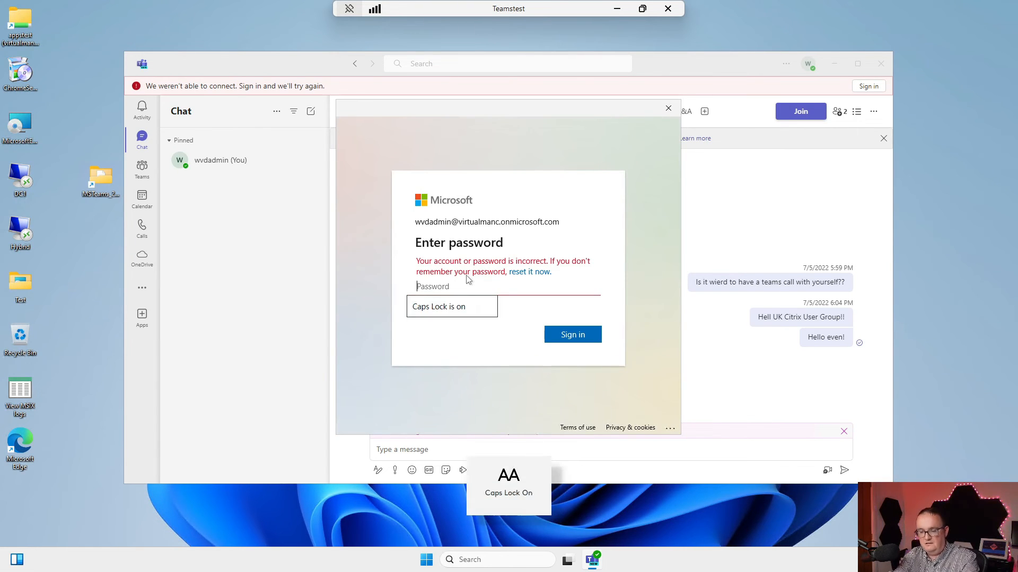
{"action": "type", "text": "•"}
{"action": "key", "text": "Caps_Lock"}
{"action": "type", "text": "••"}
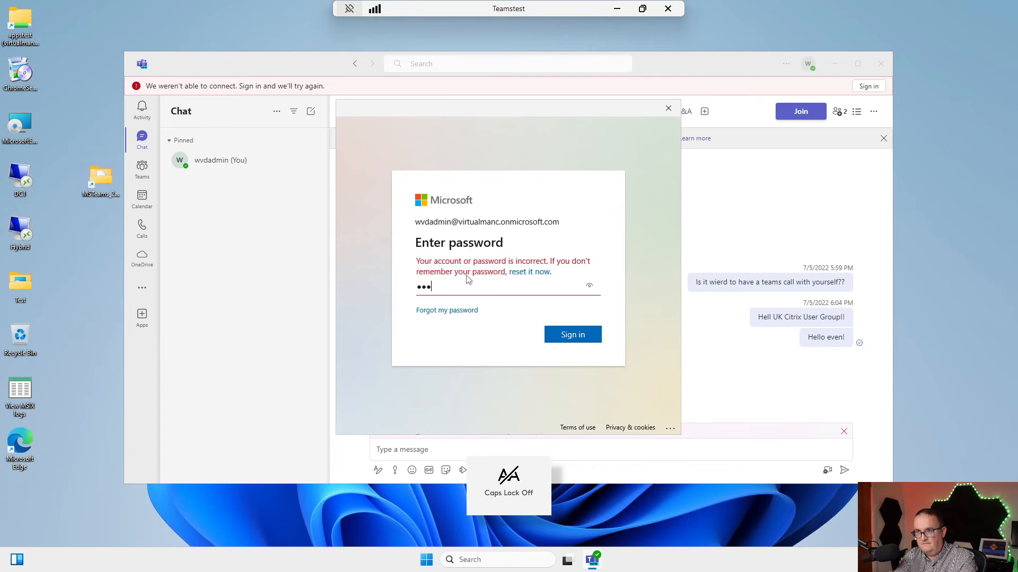
{"action": "type", "text": "•"}
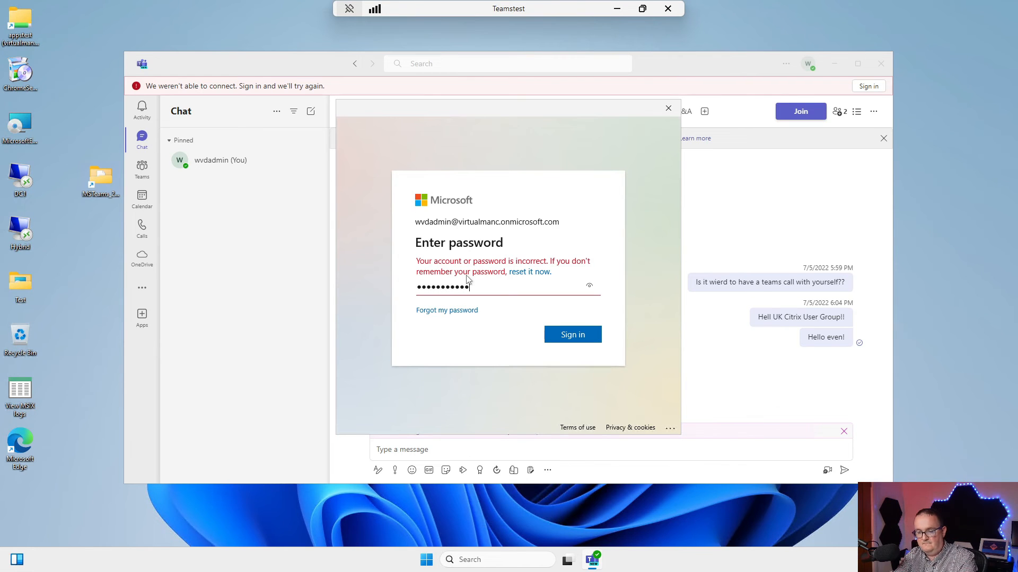
{"action": "type", "text": "••••••"}
{"action": "key", "text": "Return"}
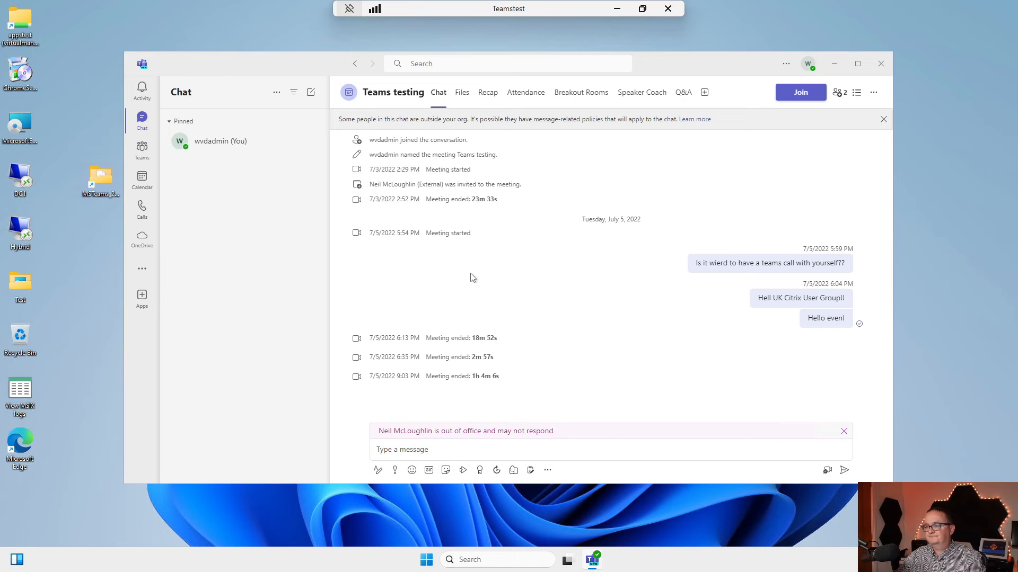
Step: Check the New Teams toggle, review the version and AVD media optimization status in About Teams, and close the Teams window
{"action": "left_click", "coordinate": [785, 64]}
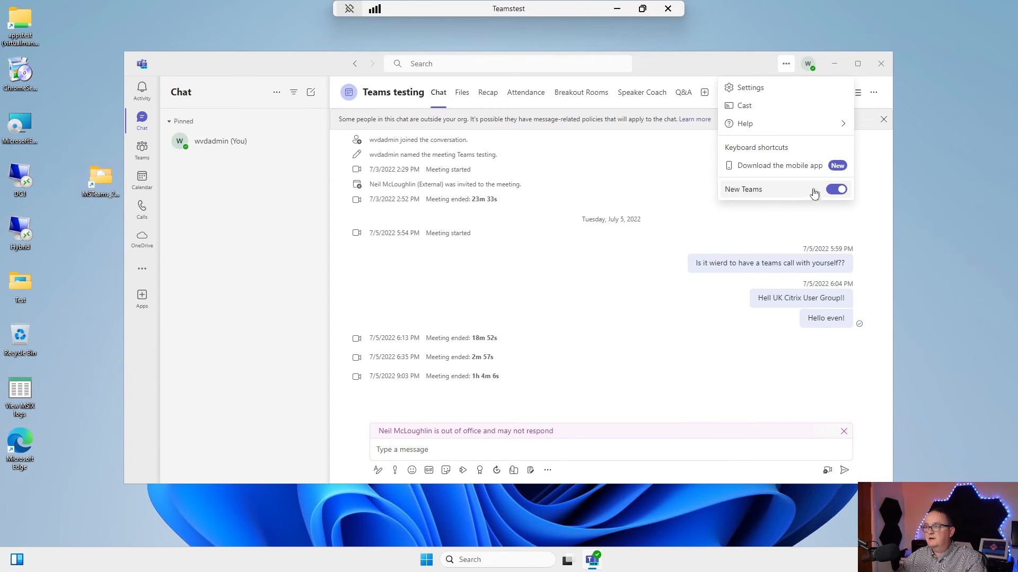
{"action": "left_click", "coordinate": [811, 64]}
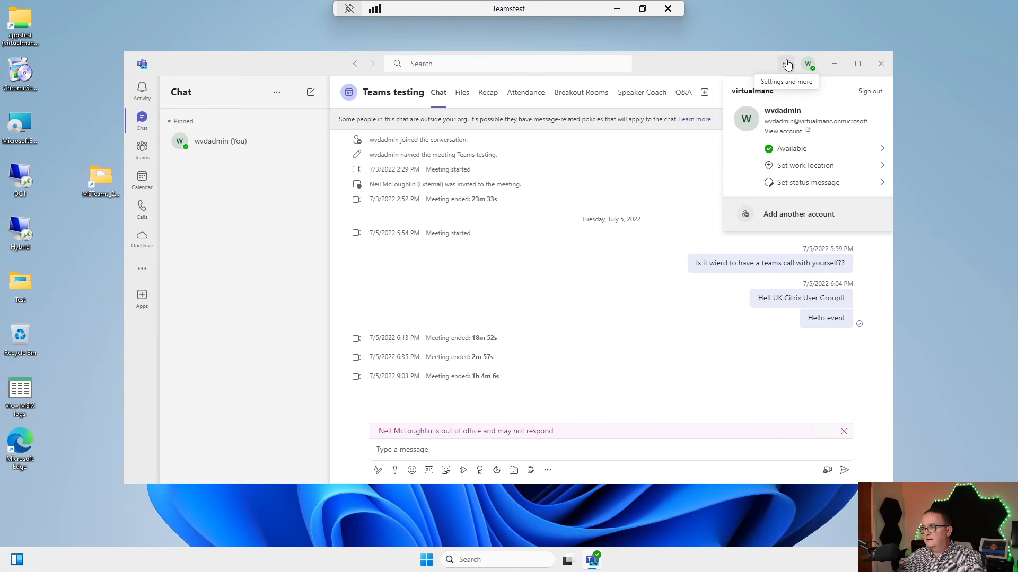
{"action": "left_click", "coordinate": [787, 65]}
{"action": "left_click", "coordinate": [765, 91]}
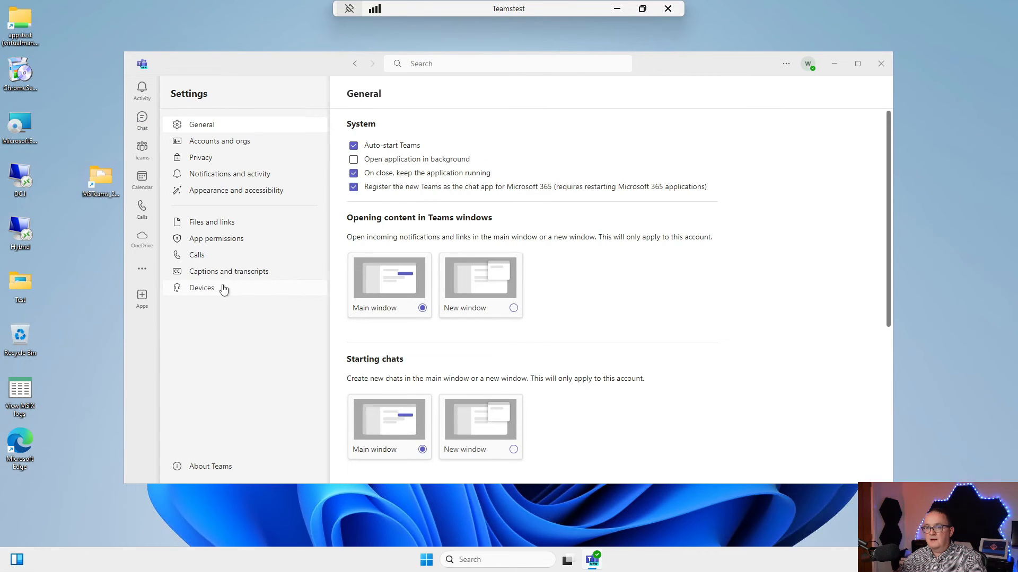
{"action": "left_click", "coordinate": [201, 470]}
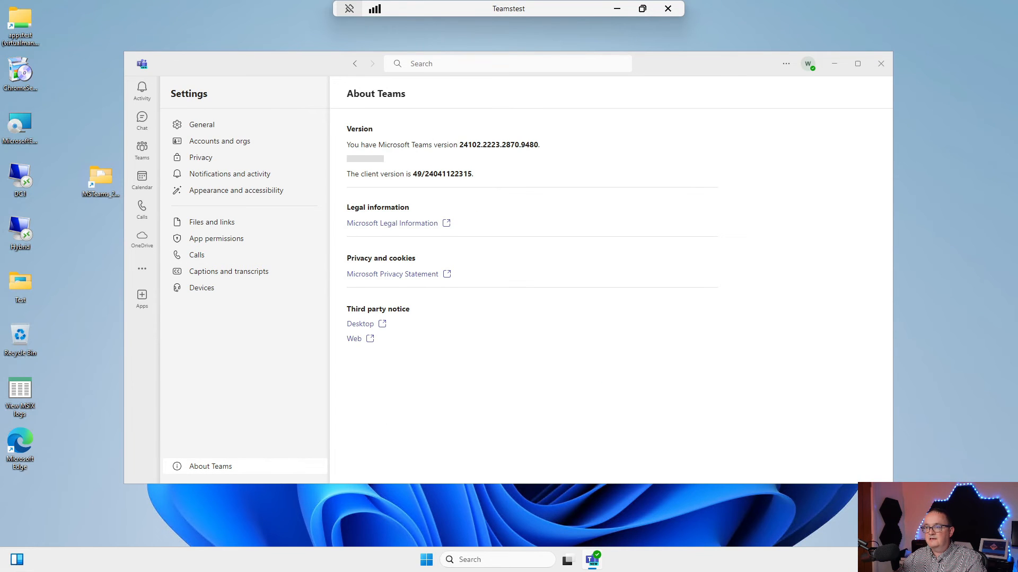
{"action": "left_click_drag", "start_coordinate": [447, 144], "coordinate": [507, 145]}
{"action": "left_click", "coordinate": [424, 156]}
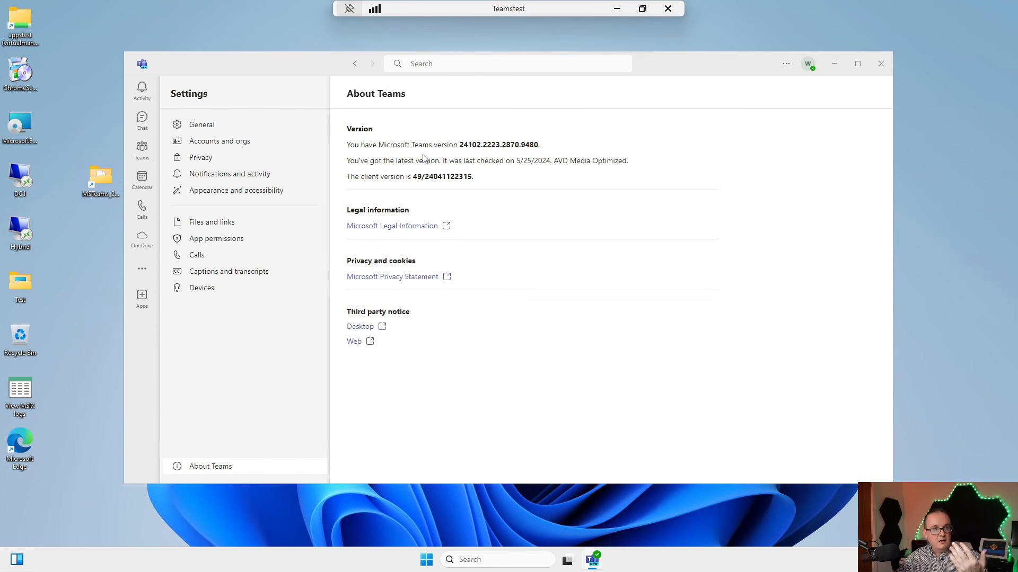
{"action": "left_click_drag", "start_coordinate": [557, 161], "coordinate": [627, 160]}
{"action": "left_click", "coordinate": [626, 161]}
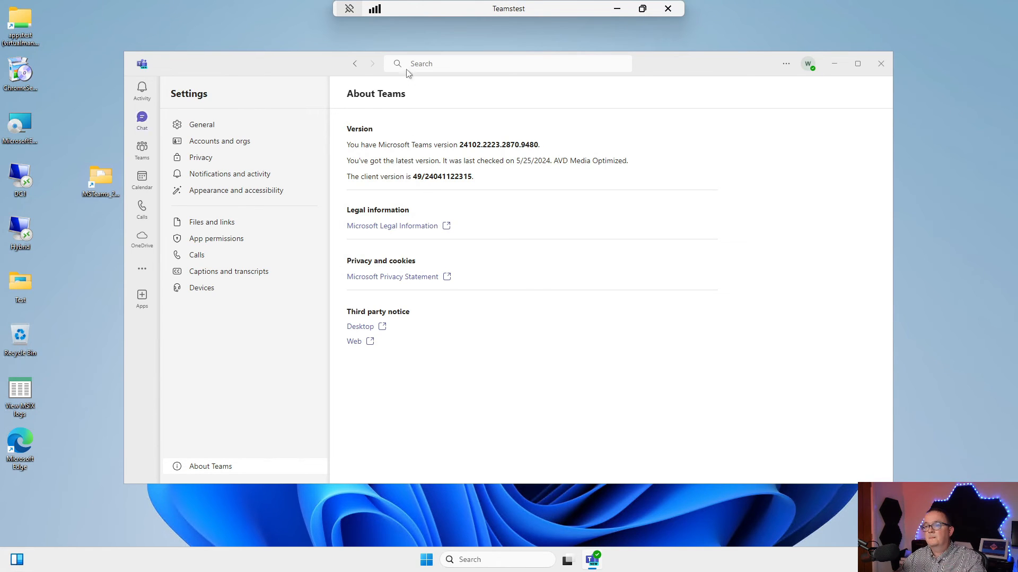
{"action": "left_click", "coordinate": [872, 65]}
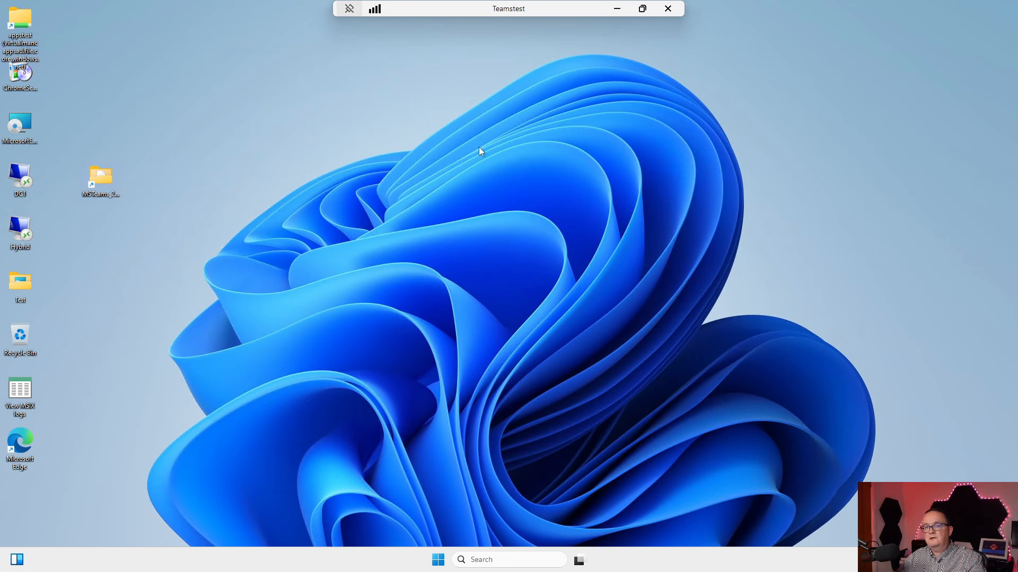
Step: Search for taskmgr in the Teamstest session and launch Task Manager
{"action": "left_click", "coordinate": [102, 178]}
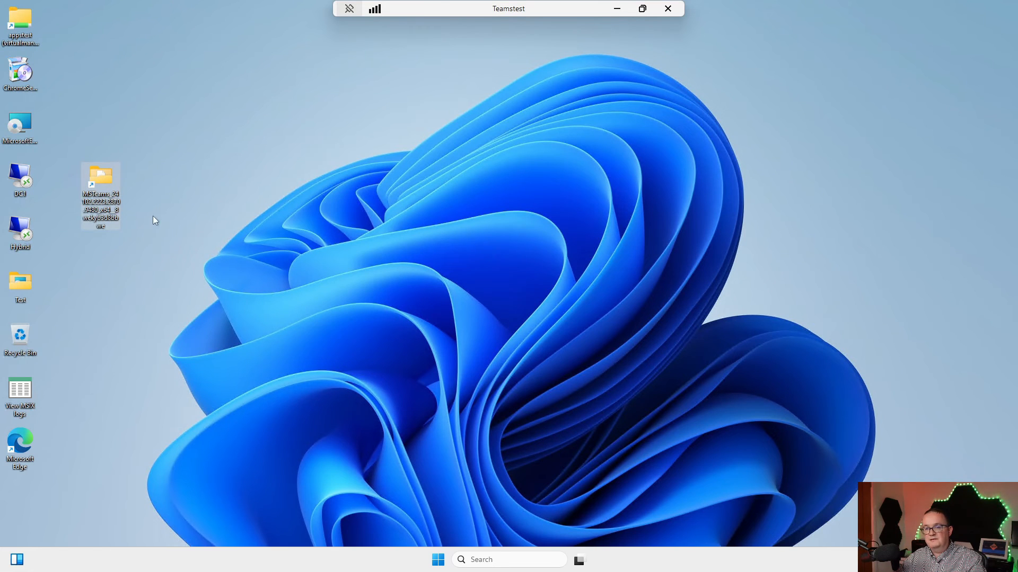
{"action": "left_click", "coordinate": [437, 561]}
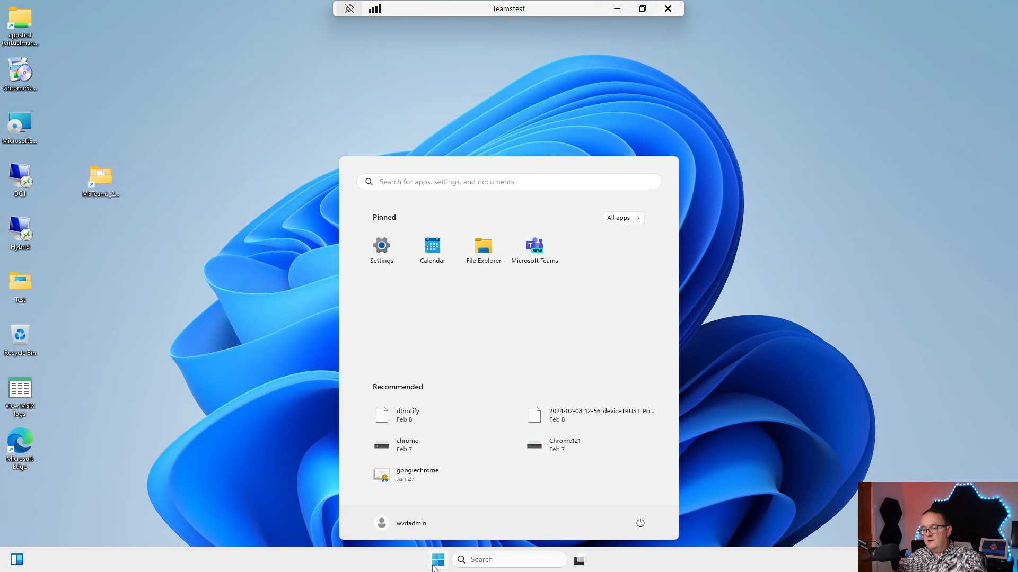
{"action": "type", "text": "taskmgr"}
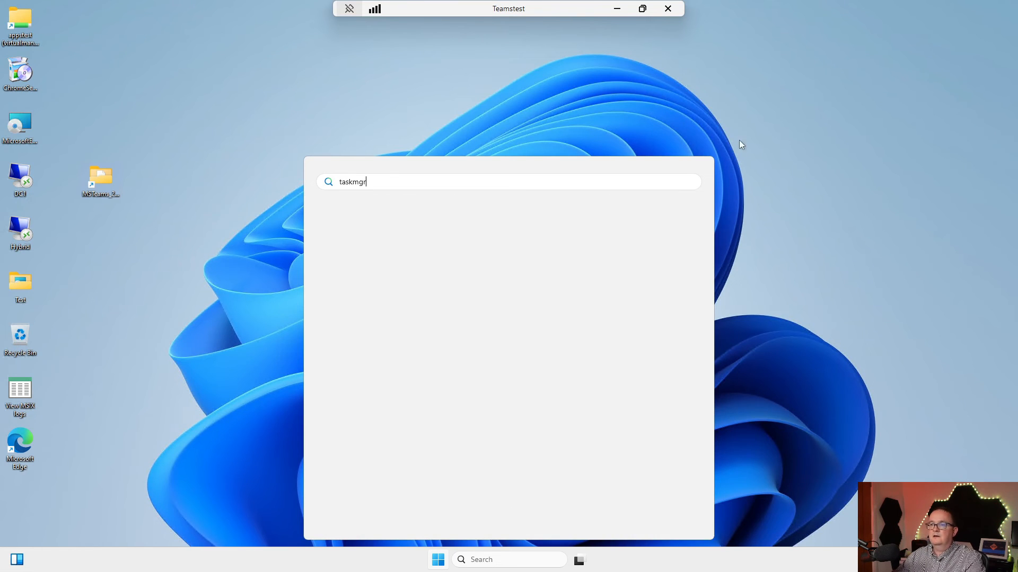
{"action": "left_click", "coordinate": [399, 274]}
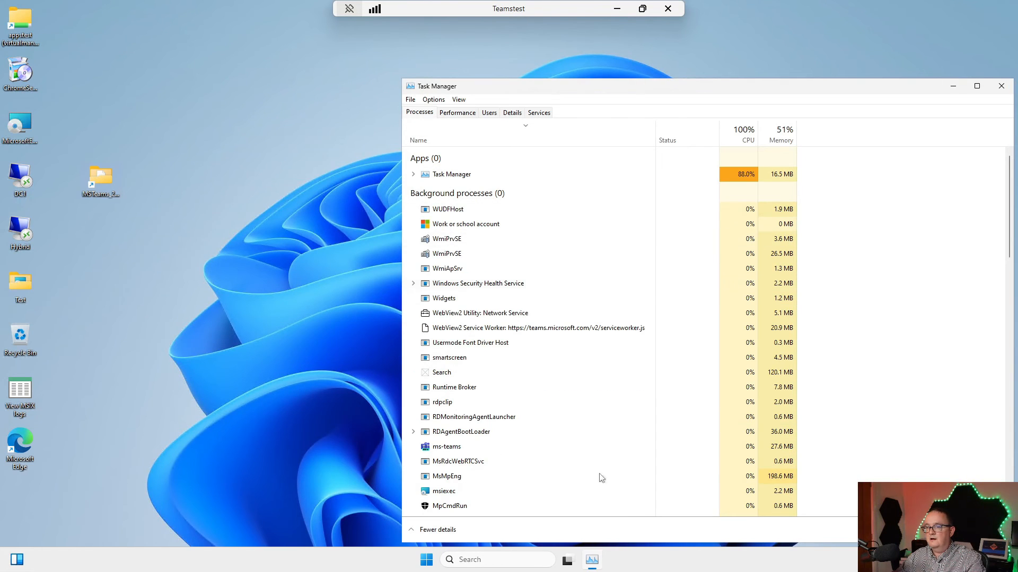
Step: Look through Task Manager's process list for the Microsoft Teams processes
{"action": "scroll", "coordinate": [593, 469], "scroll_direction": "down", "scroll_amount": 1}
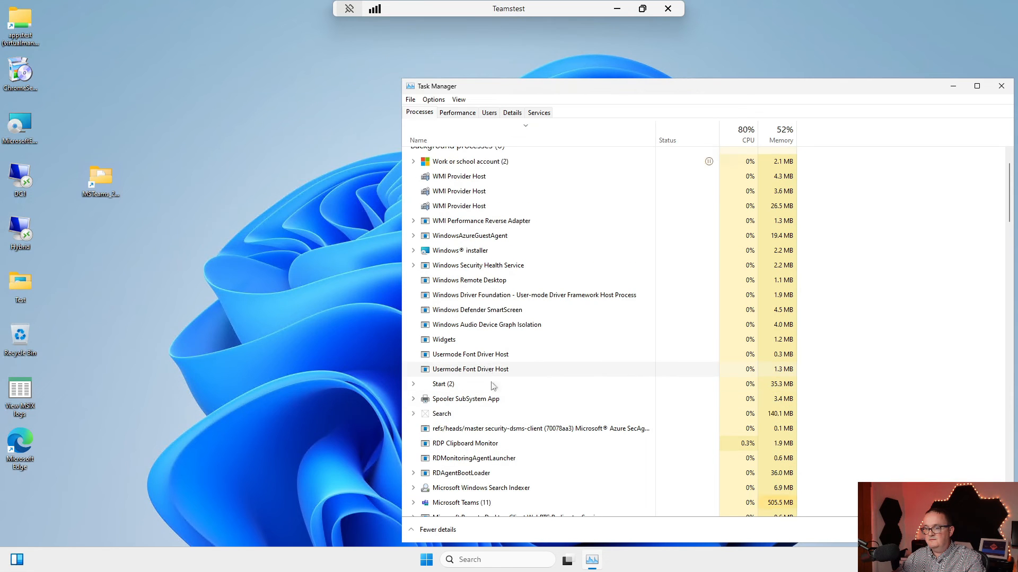
{"action": "scroll", "coordinate": [498, 377], "scroll_direction": "down", "scroll_amount": 4}
{"action": "scroll", "coordinate": [500, 373], "scroll_direction": "down", "scroll_amount": 3}
{"action": "scroll", "coordinate": [500, 371], "scroll_direction": "up", "scroll_amount": 1}
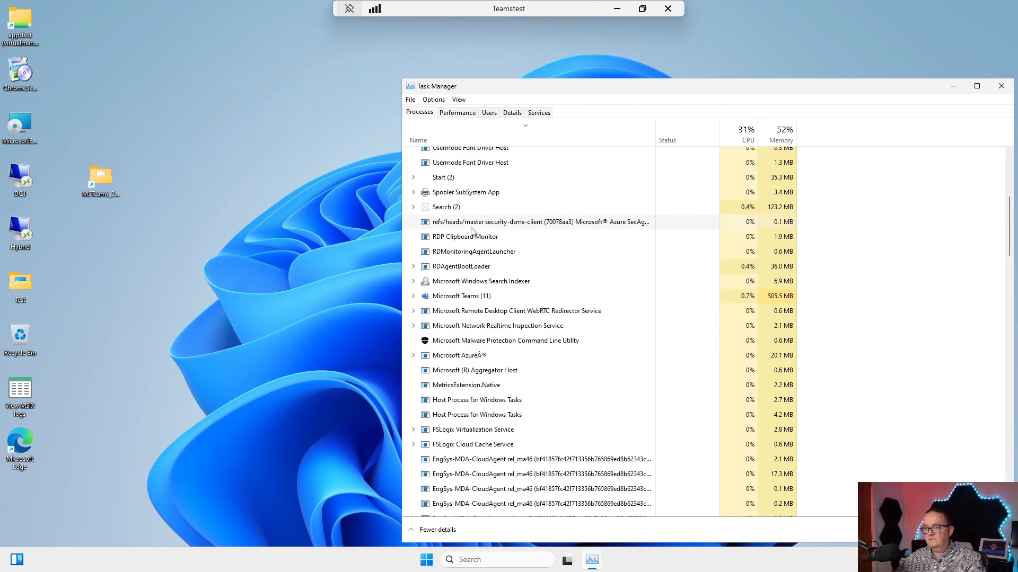
{"action": "scroll", "coordinate": [475, 238], "scroll_direction": "up", "scroll_amount": 4}
{"action": "scroll", "coordinate": [482, 257], "scroll_direction": "down", "scroll_amount": 12}
{"action": "scroll", "coordinate": [485, 263], "scroll_direction": "down", "scroll_amount": 15}
{"action": "scroll", "coordinate": [477, 271], "scroll_direction": "down", "scroll_amount": 16}
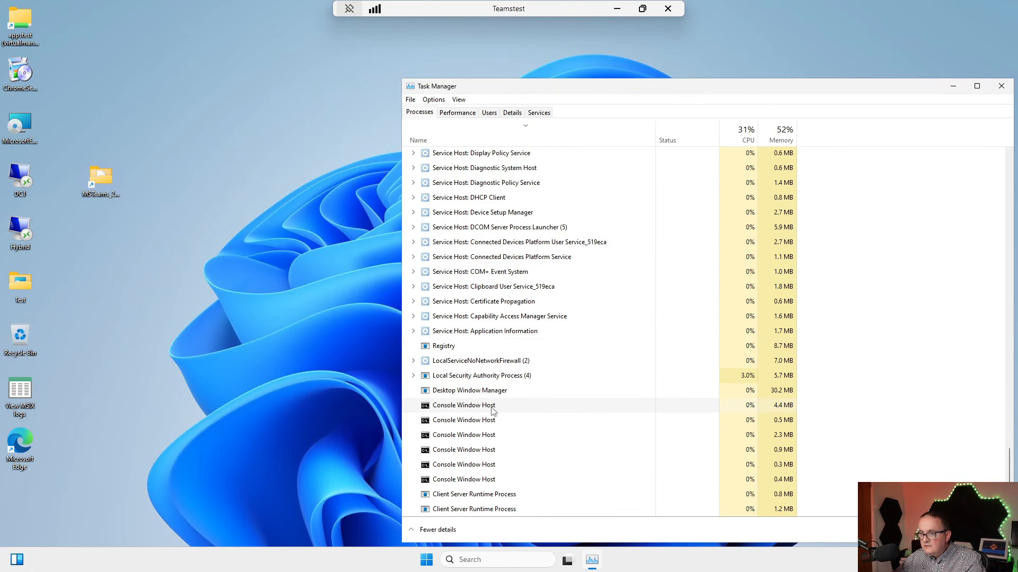
{"action": "scroll", "coordinate": [493, 411], "scroll_direction": "up", "scroll_amount": 12}
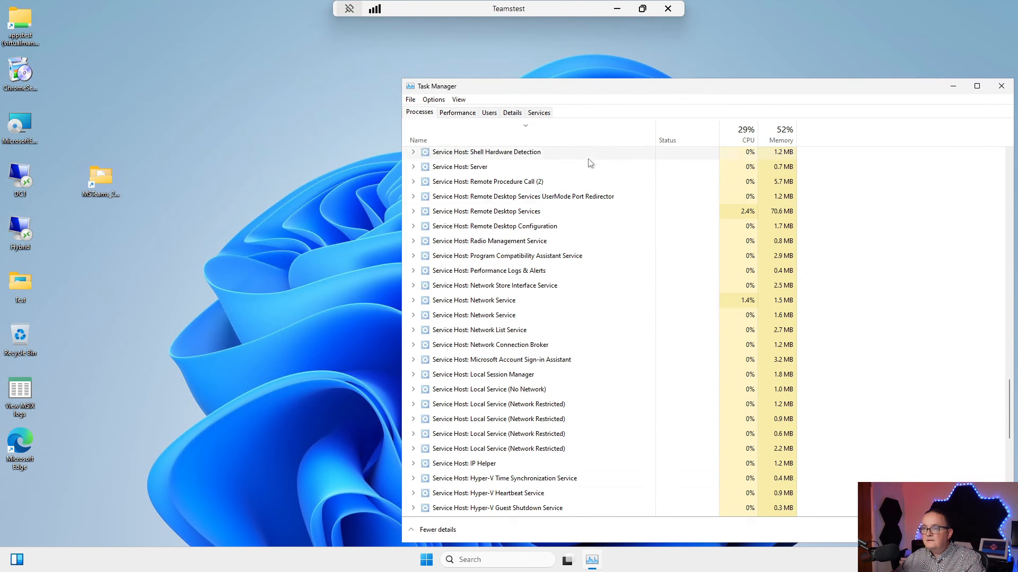
{"action": "left_click_drag", "start_coordinate": [566, 84], "coordinate": [565, 119]}
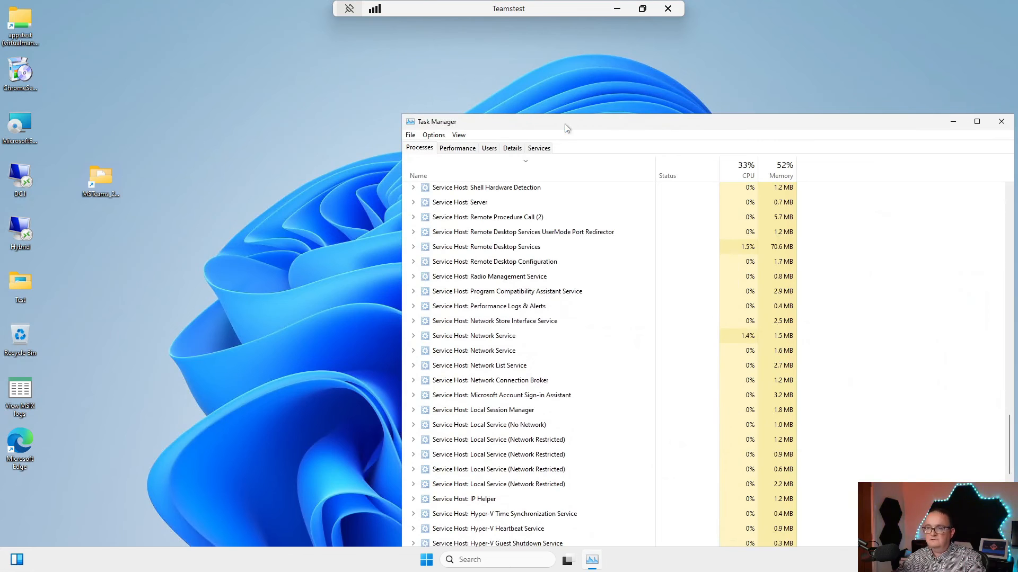
{"action": "scroll", "coordinate": [560, 302], "scroll_direction": "up", "scroll_amount": 2}
Step: Search for Microsoft Teams in the session and reopen the app
{"action": "left_click", "coordinate": [436, 563]}
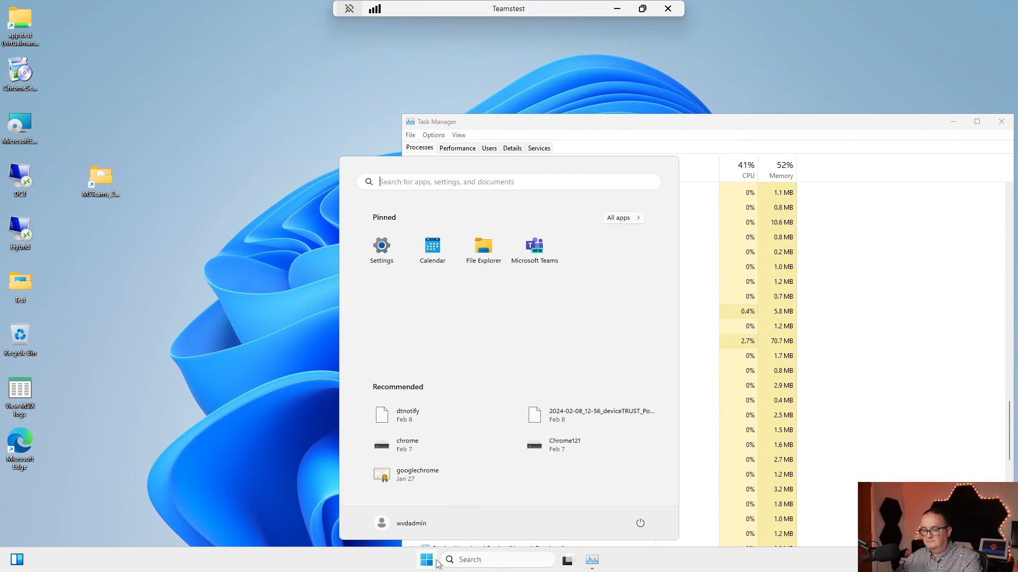
{"action": "type", "text": "te"}
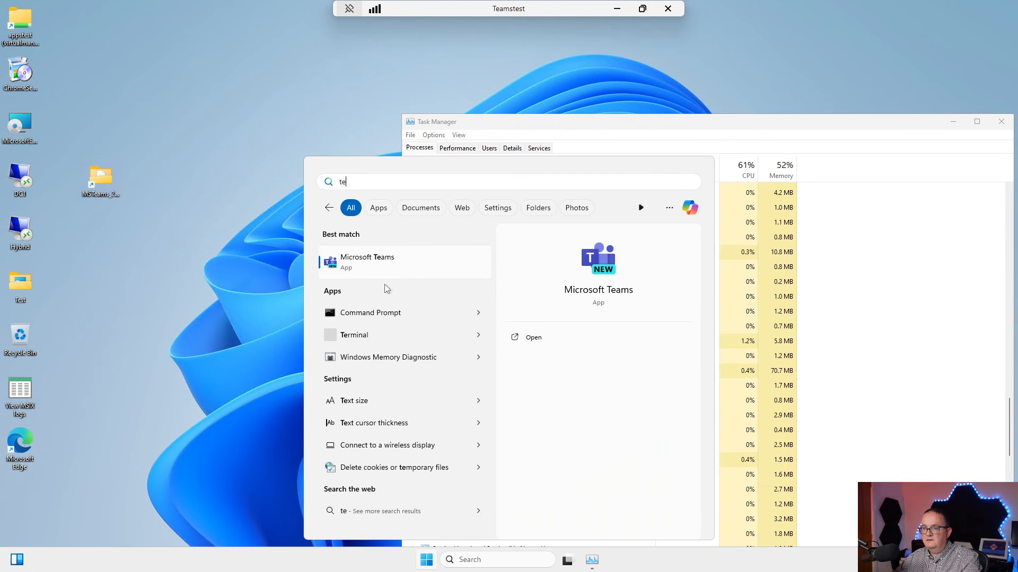
{"action": "left_click", "coordinate": [392, 268]}
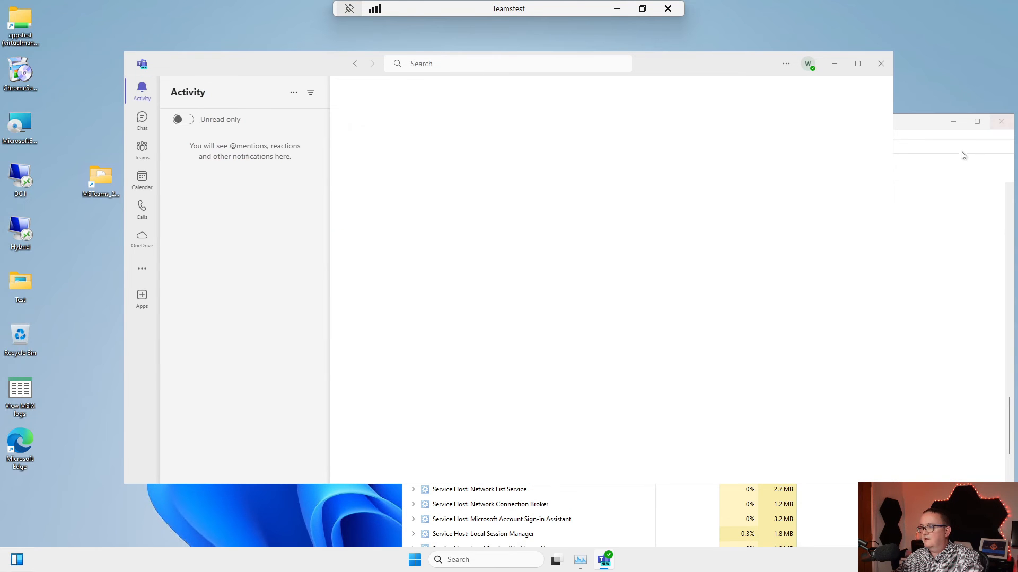
Step: Return to Task Manager, locate Microsoft Teams under Apps, and expand its child processes
{"action": "left_click", "coordinate": [930, 131]}
{"action": "scroll", "coordinate": [611, 297], "scroll_direction": "up", "scroll_amount": 15}
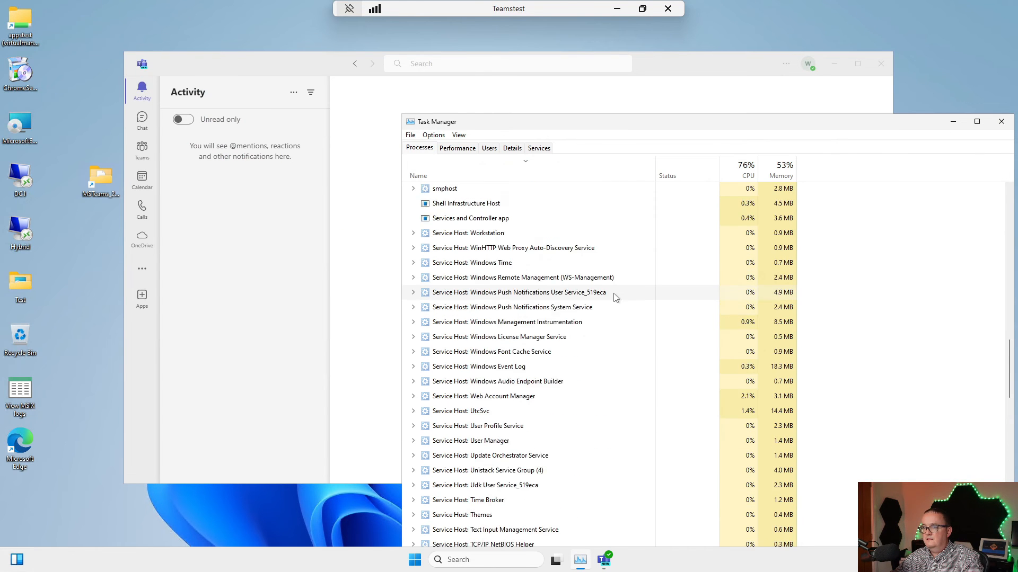
{"action": "scroll", "coordinate": [609, 298], "scroll_direction": "up", "scroll_amount": 9}
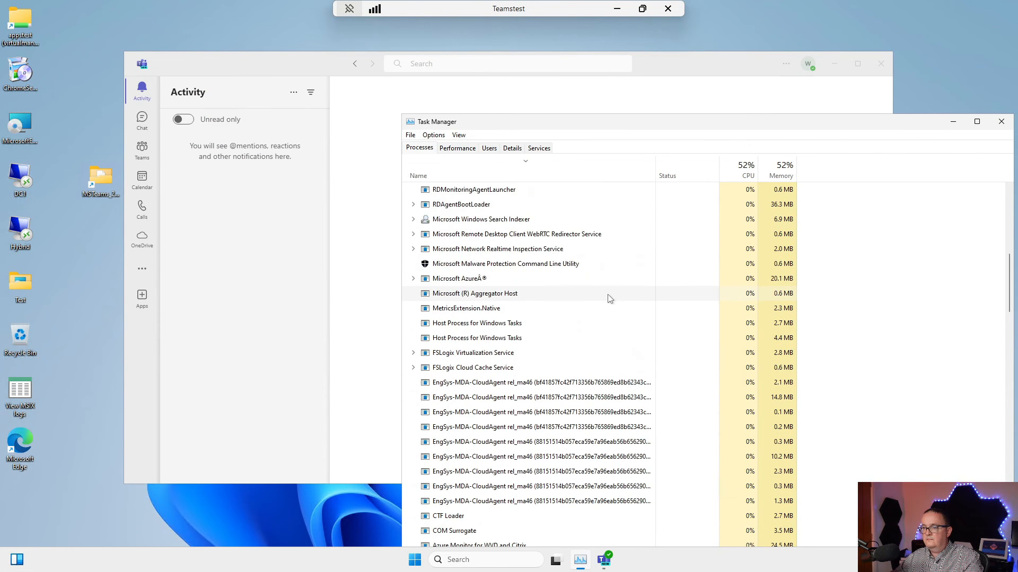
{"action": "scroll", "coordinate": [610, 298], "scroll_direction": "up", "scroll_amount": 6}
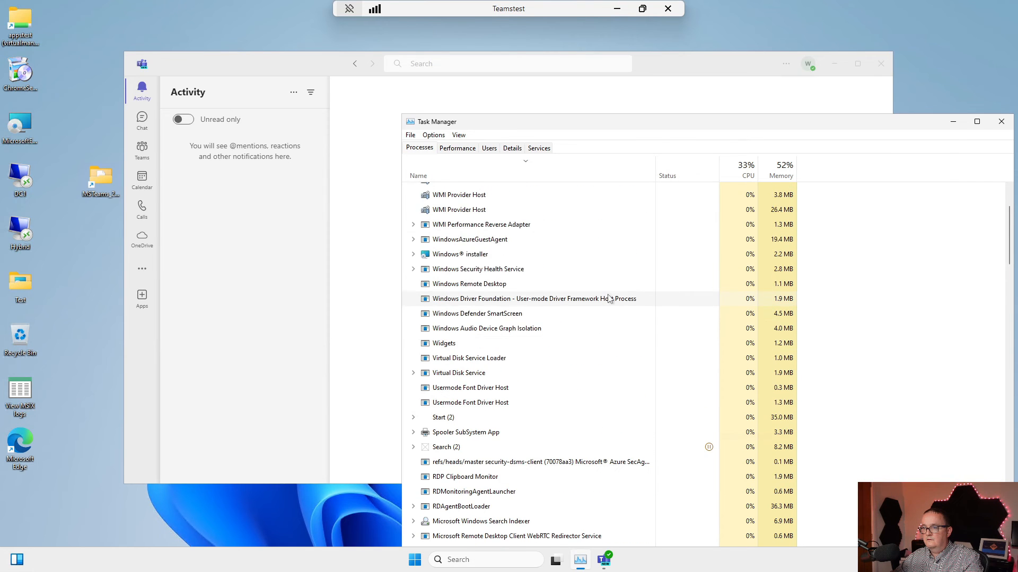
{"action": "scroll", "coordinate": [609, 299], "scroll_direction": "up", "scroll_amount": 2}
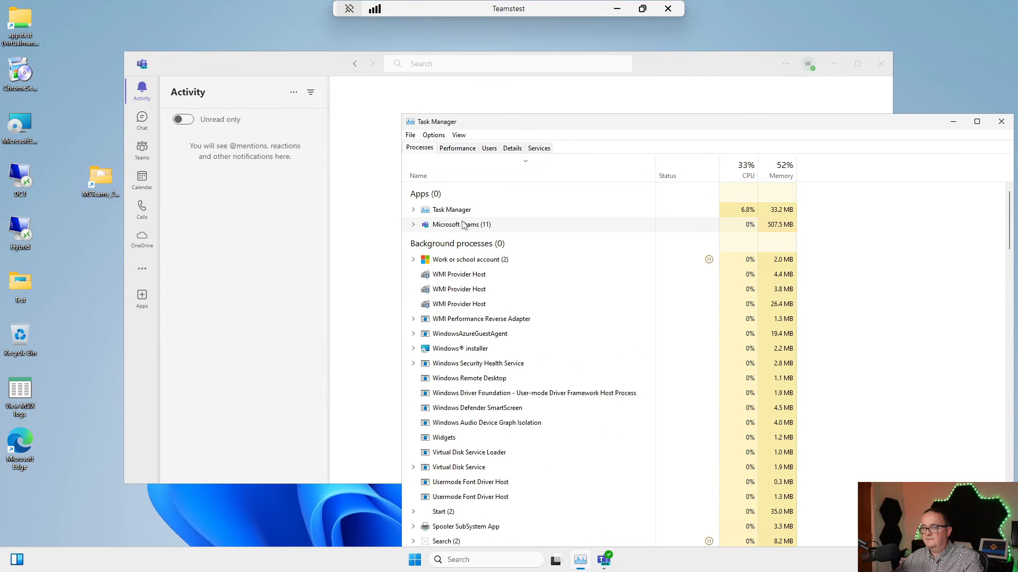
{"action": "left_click", "coordinate": [414, 226]}
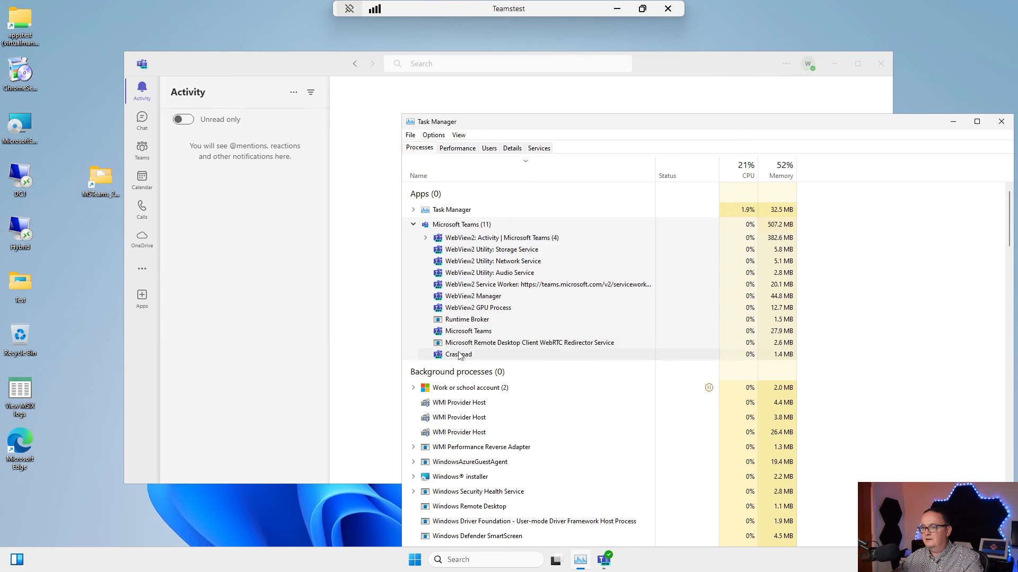
Step: Open the file location of the Microsoft Teams process, review its install folder in a maximized window, and close it
{"action": "right_click", "coordinate": [466, 335]}
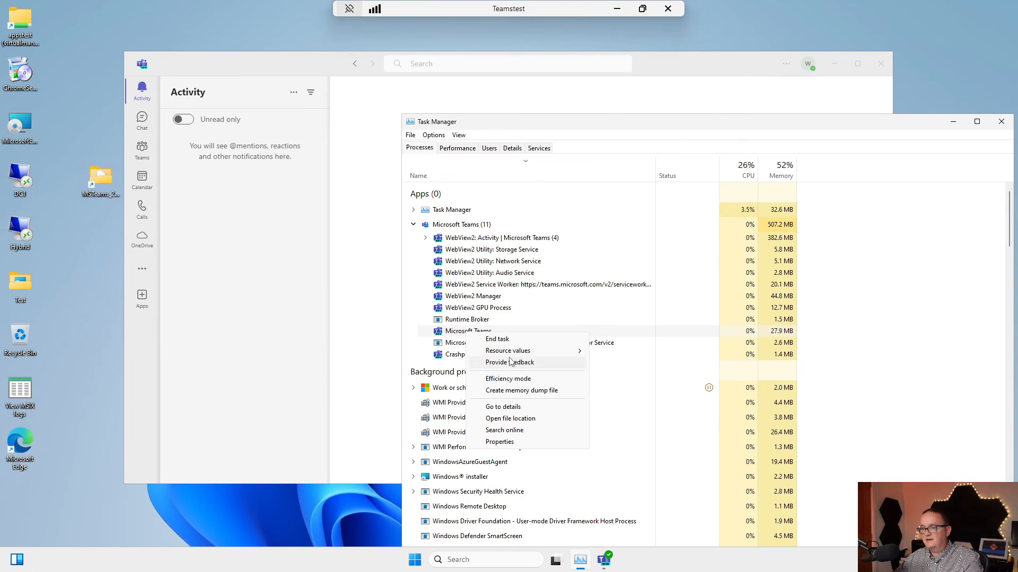
{"action": "left_click", "coordinate": [510, 419]}
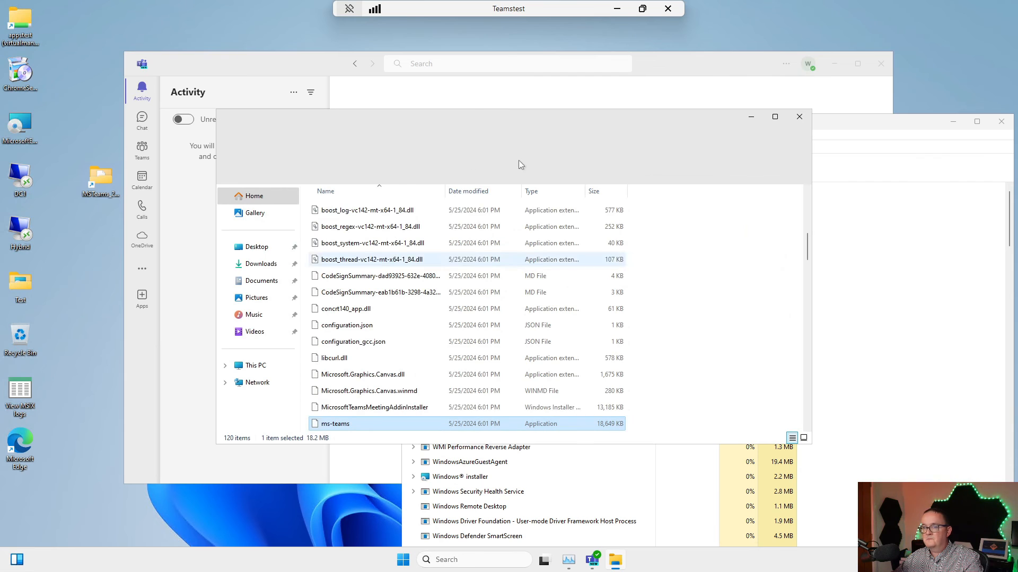
{"action": "double_click", "coordinate": [492, 115]}
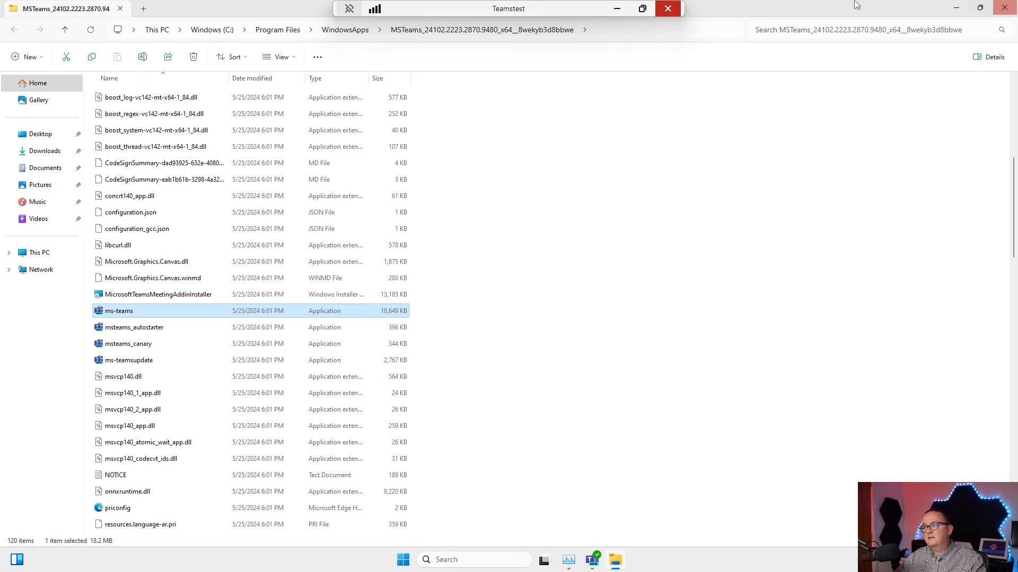
{"action": "left_click", "coordinate": [1004, 7]}
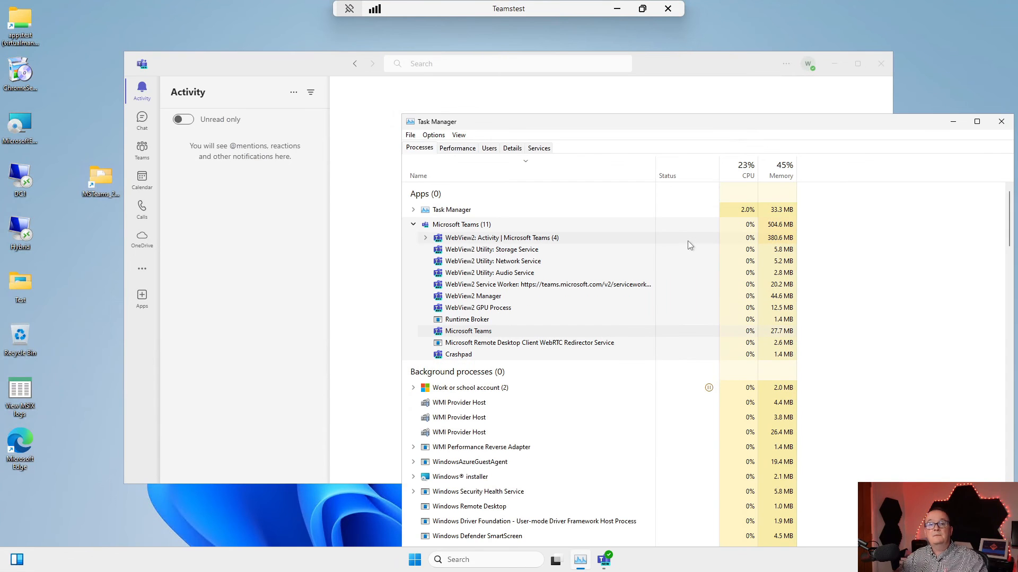